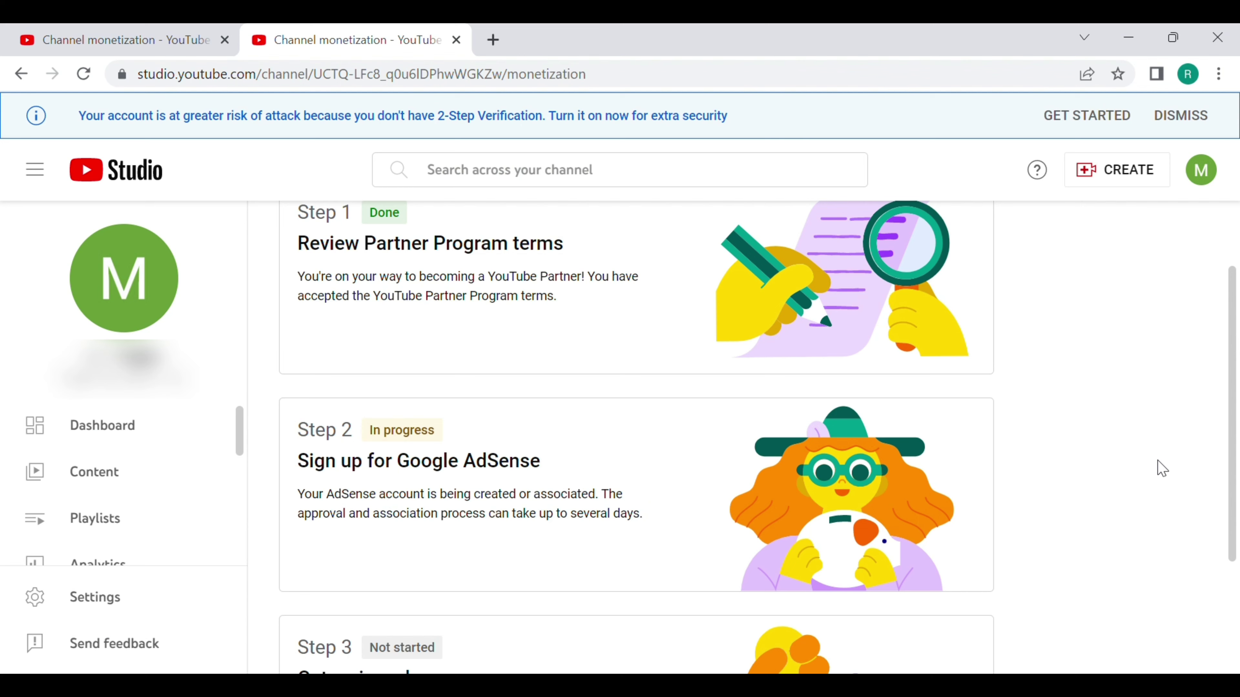
Step: Review the channel monetization steps in YouTube Studio, and open the Gmail inbox in a new browser tab
scroll(1162, 468, "down", 3)
scroll(1164, 483, "up", 5)
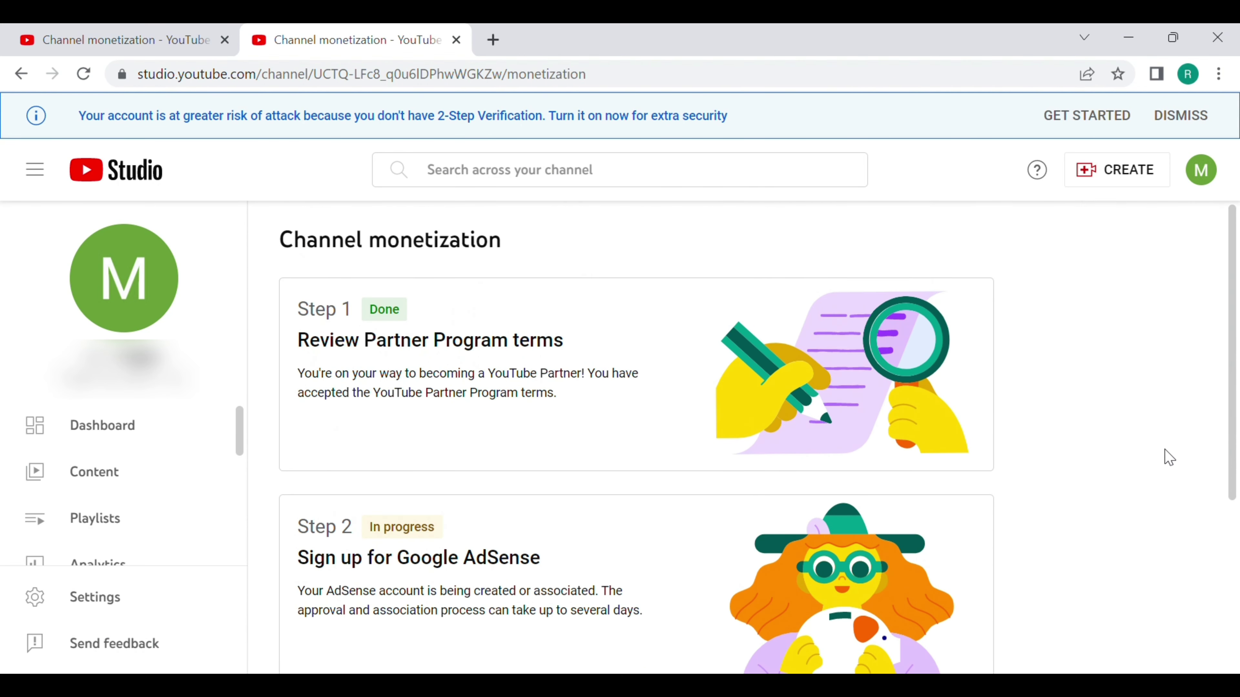
key("ctrl+t")
left_click(1052, 122)
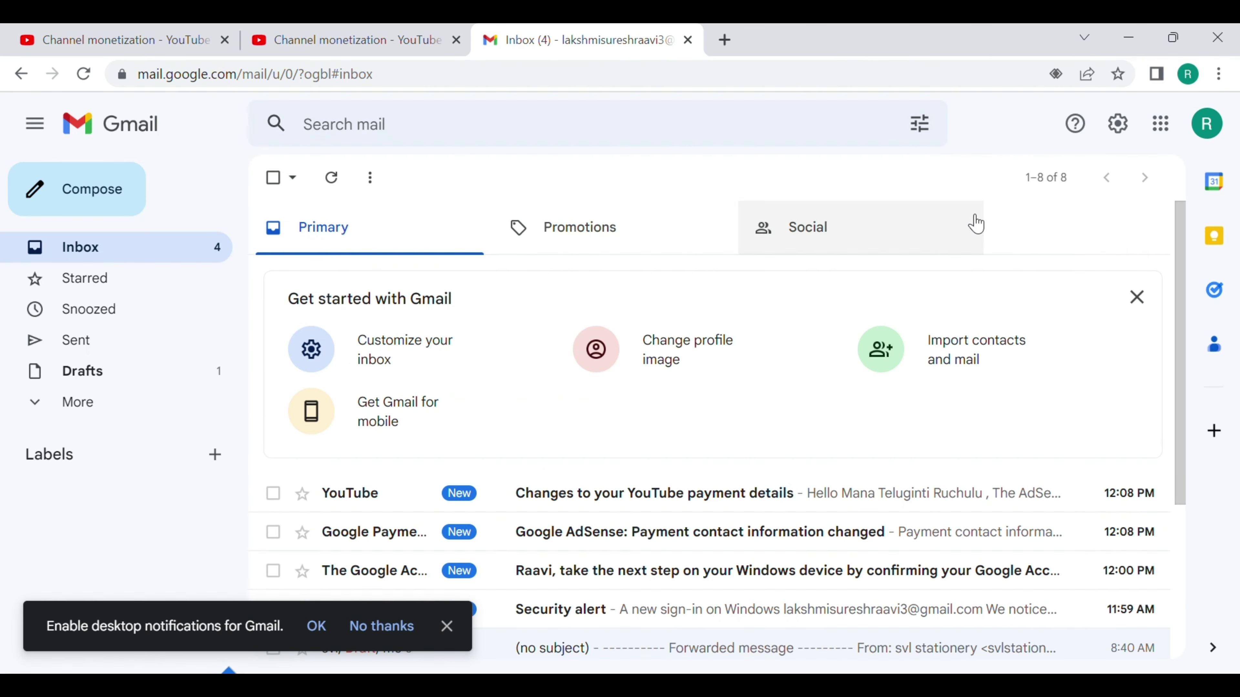
Step: Read the Google AdSense email about payment contact information and the YouTube email about changes to payment details
scroll(835, 305, "down", 2)
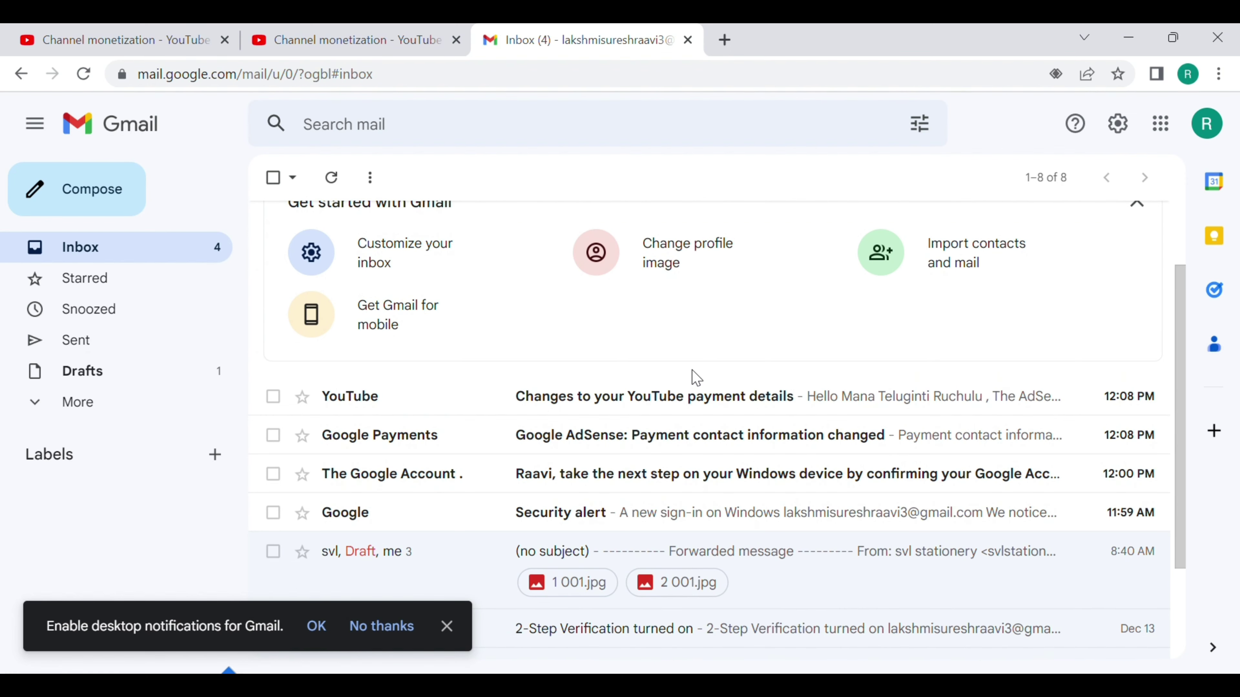
left_click(670, 455)
scroll(751, 388, "down", 2)
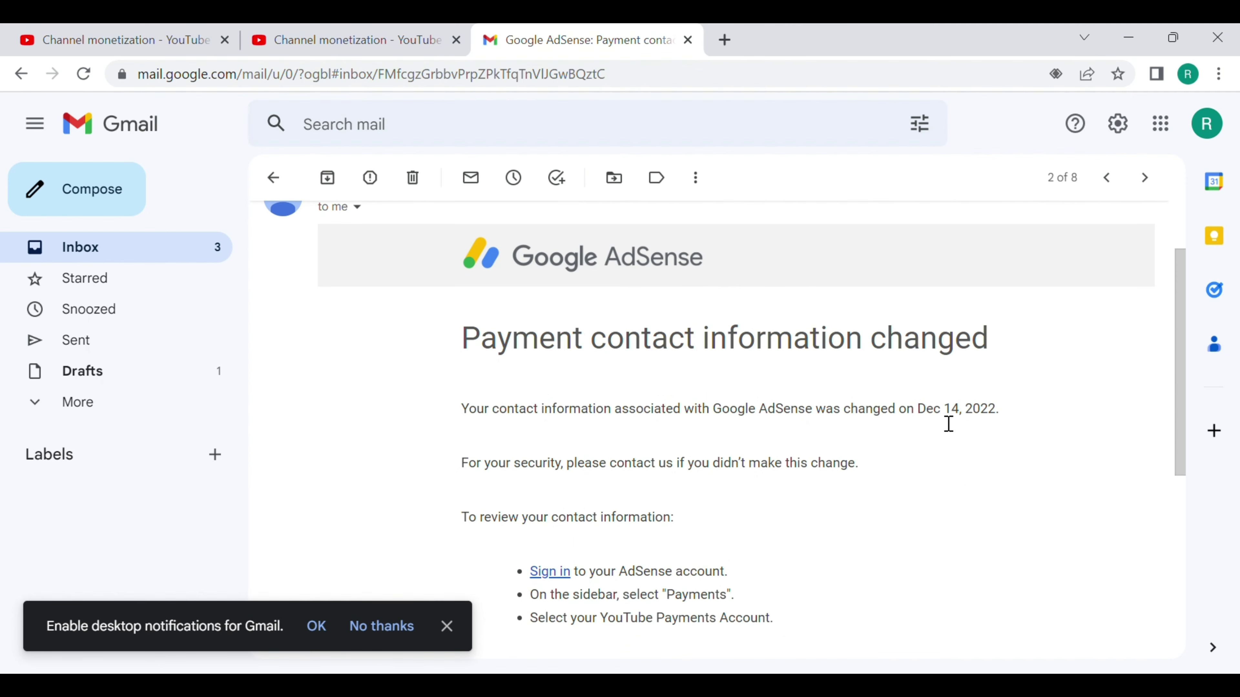
key("alt+Left")
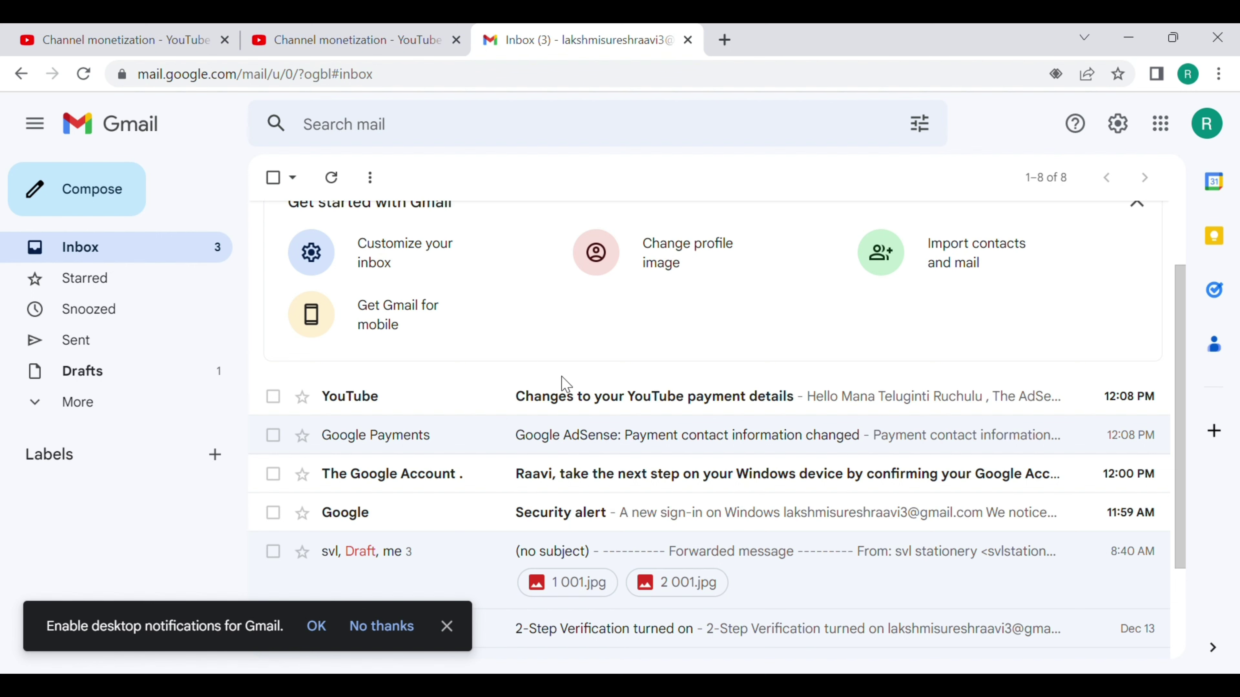
left_click(562, 391)
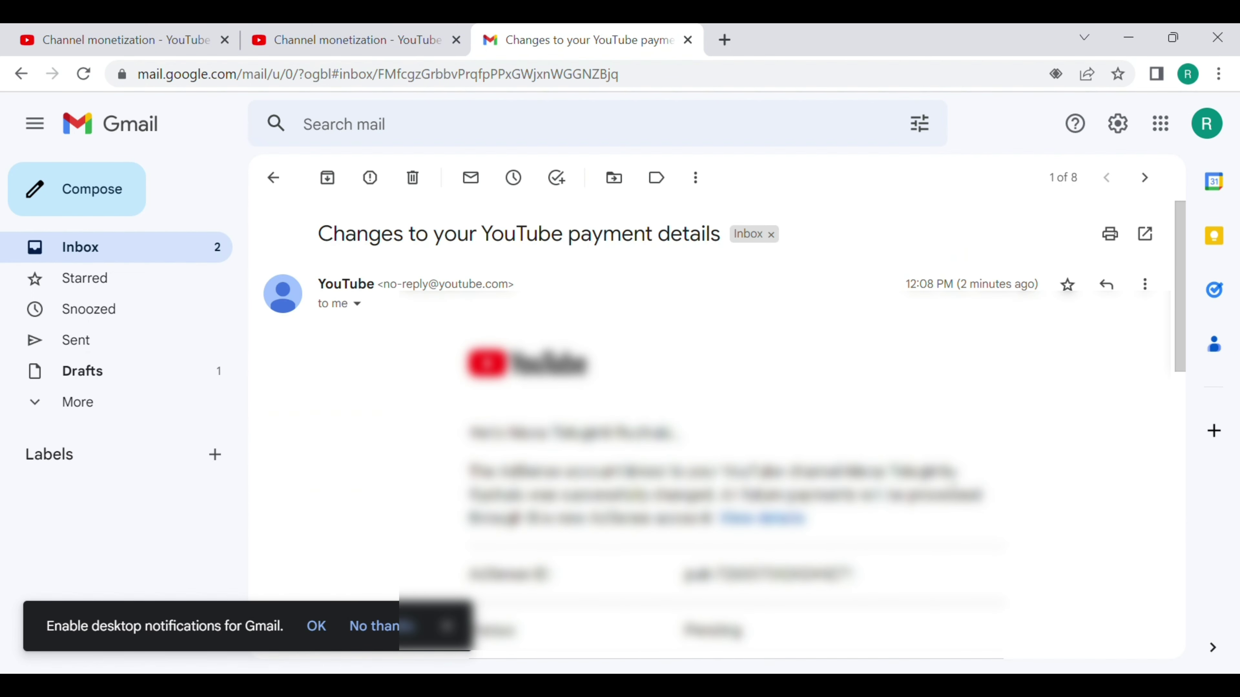
scroll(952, 481, "down", 2)
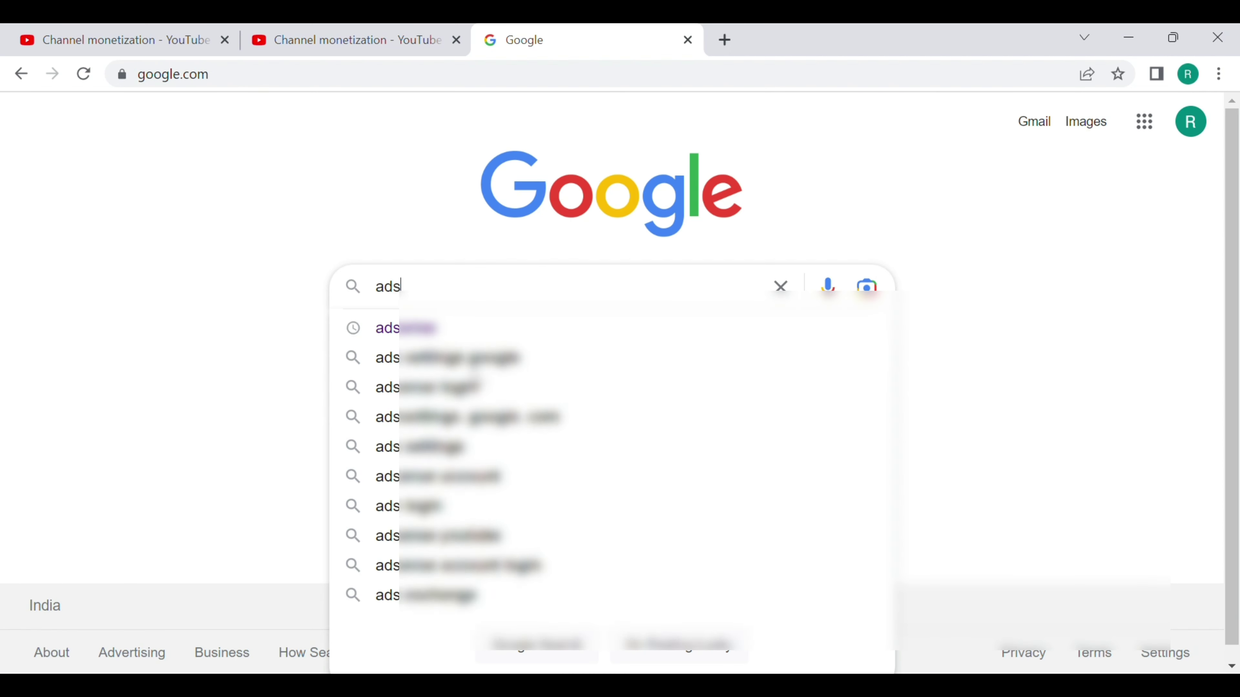
Step: Search Google for adsense, sign in on the Google AdSense site and read the account's review notice for YouTube
type("e nse")
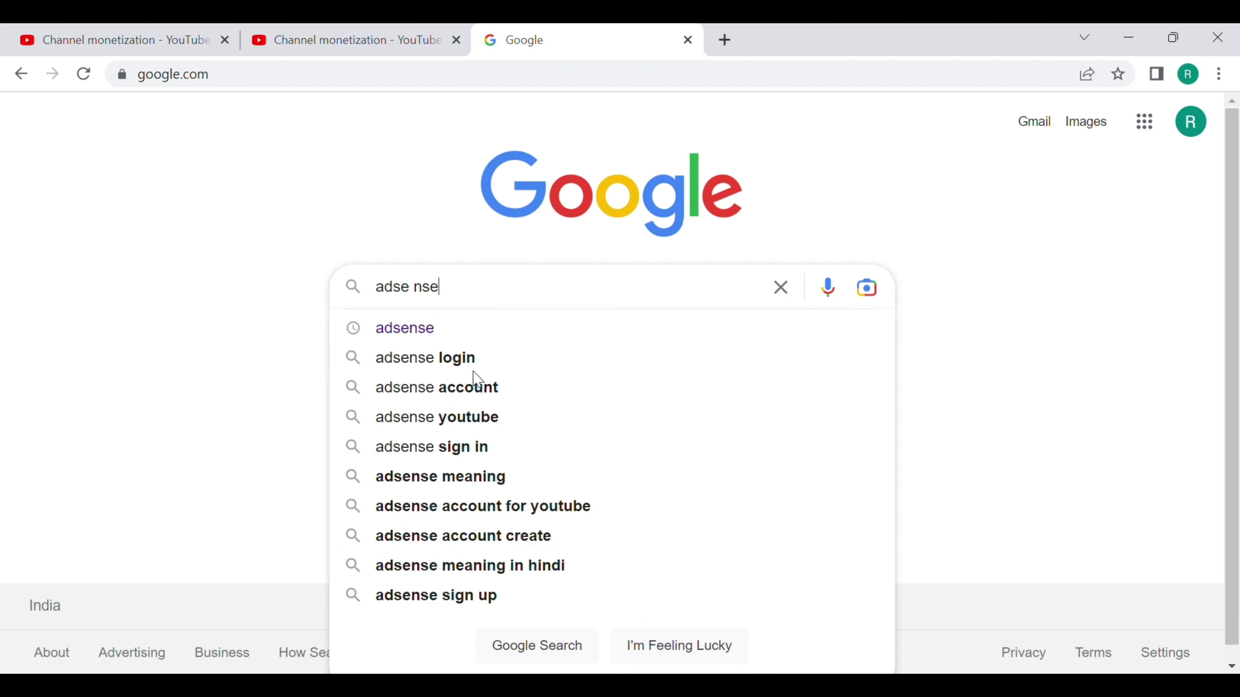
left_click(448, 333)
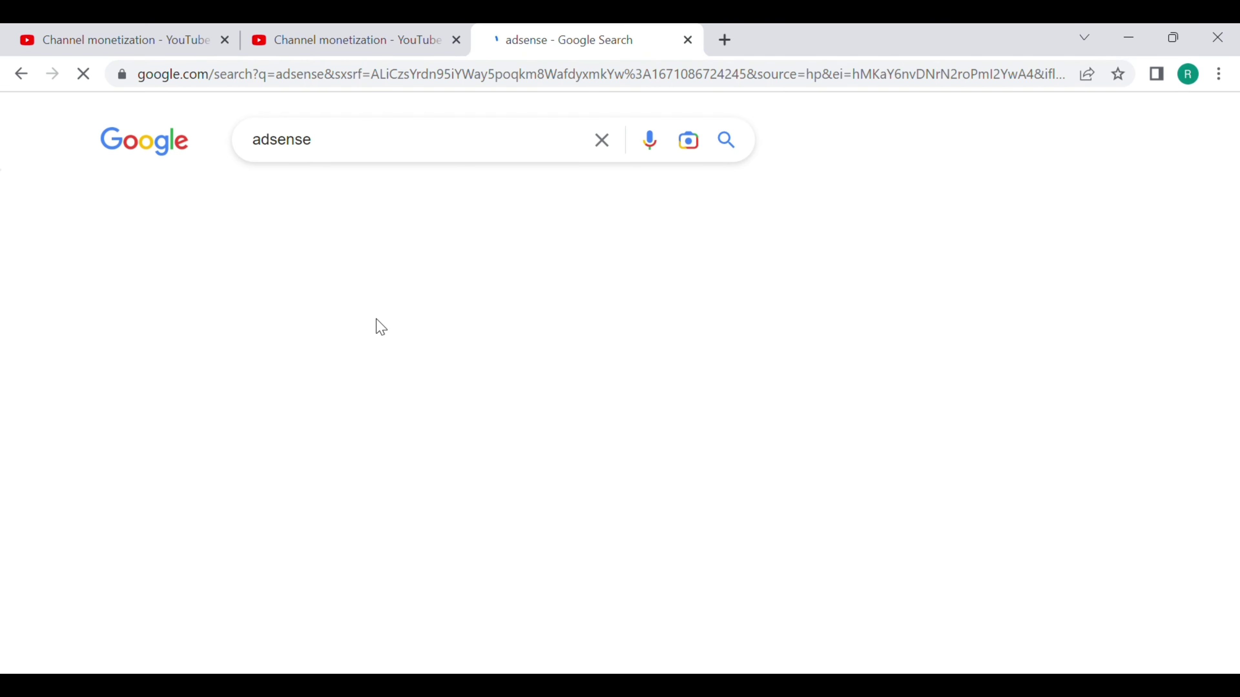
left_click(345, 307)
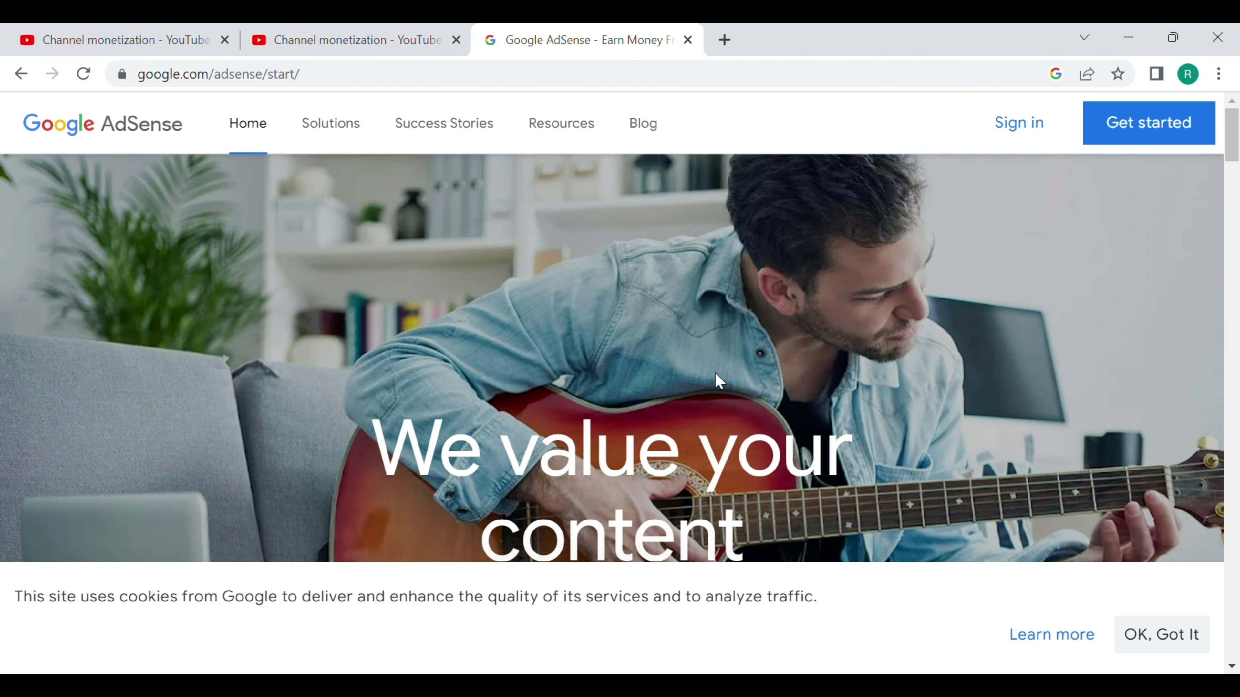
left_click(1056, 146)
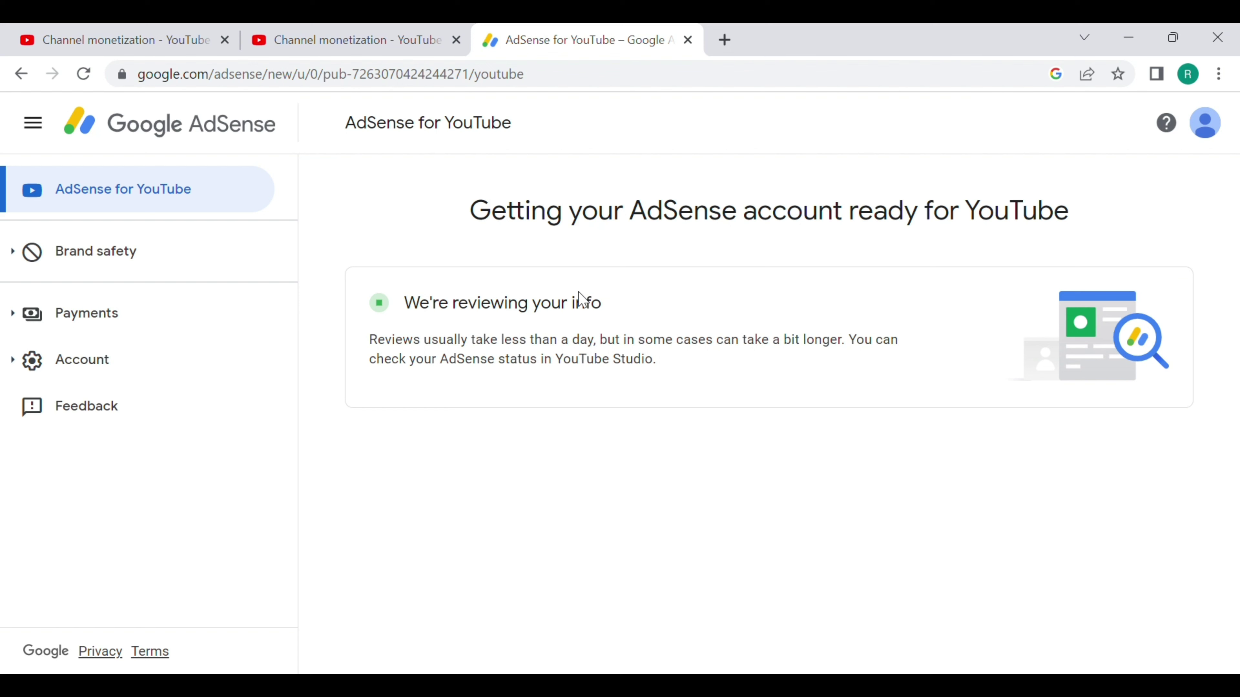
left_click_drag(431, 302, 682, 371)
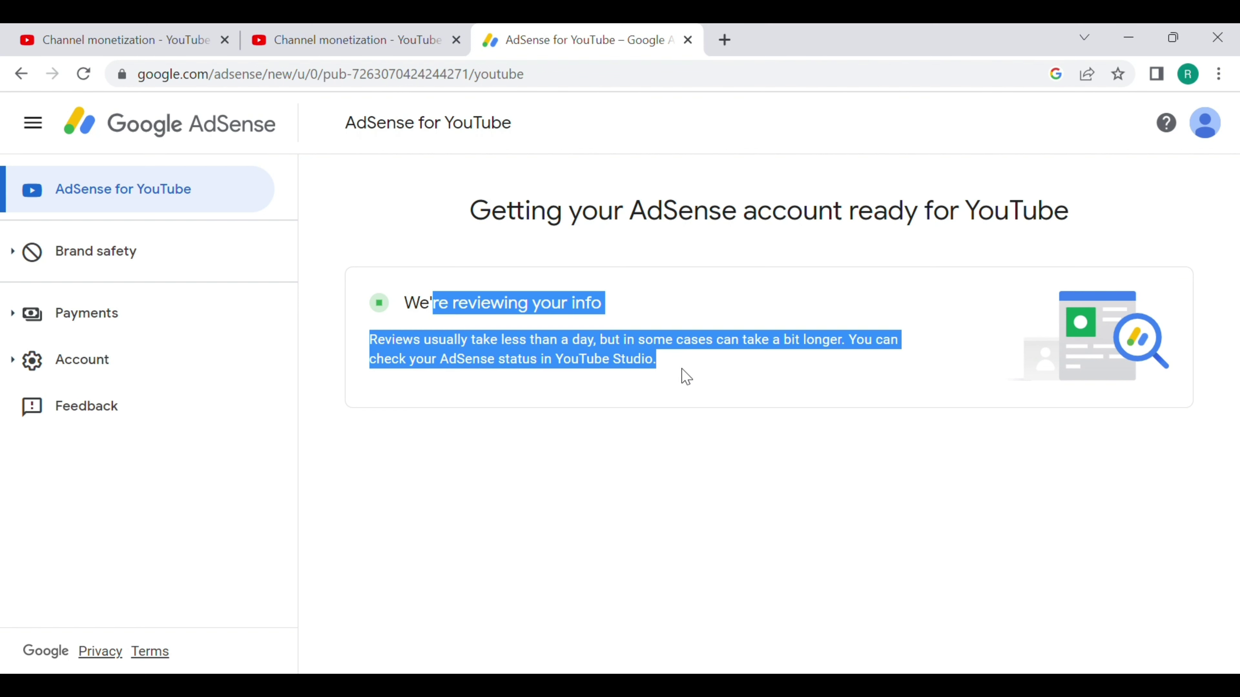
left_click(754, 462)
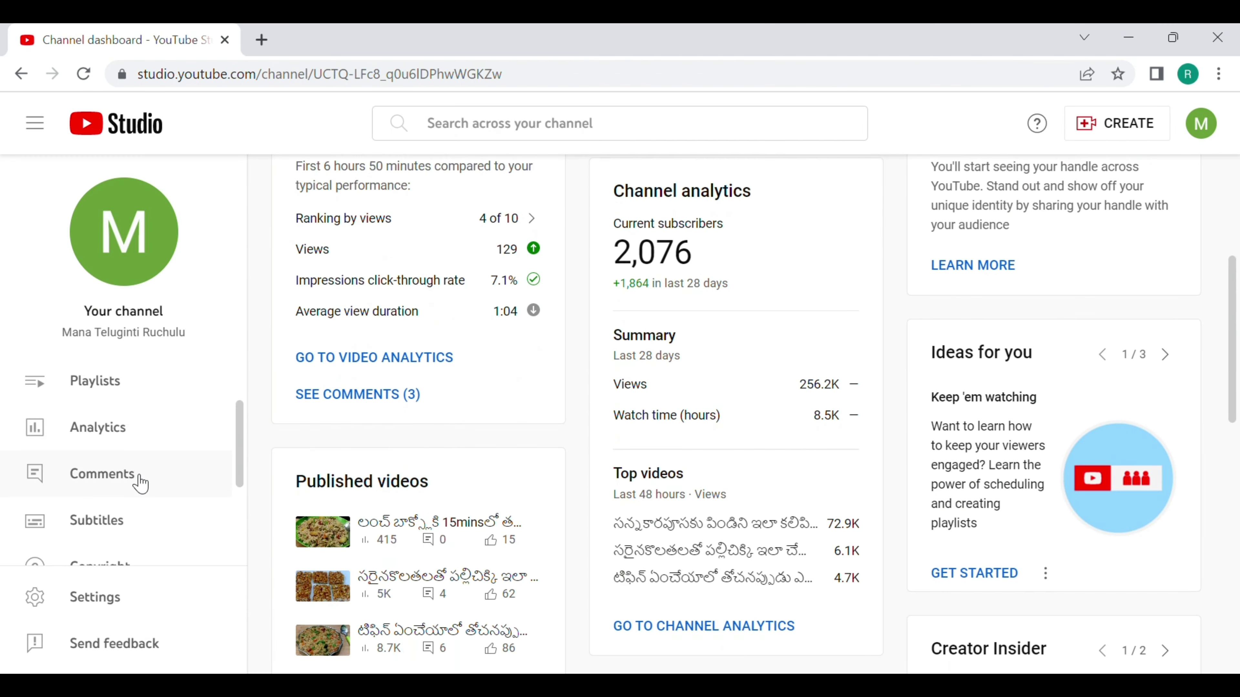
Step: Open the channel's Monetization page in YouTube Studio and check the status of the AdSense sign-up and review steps
scroll(139, 484, "down", 3)
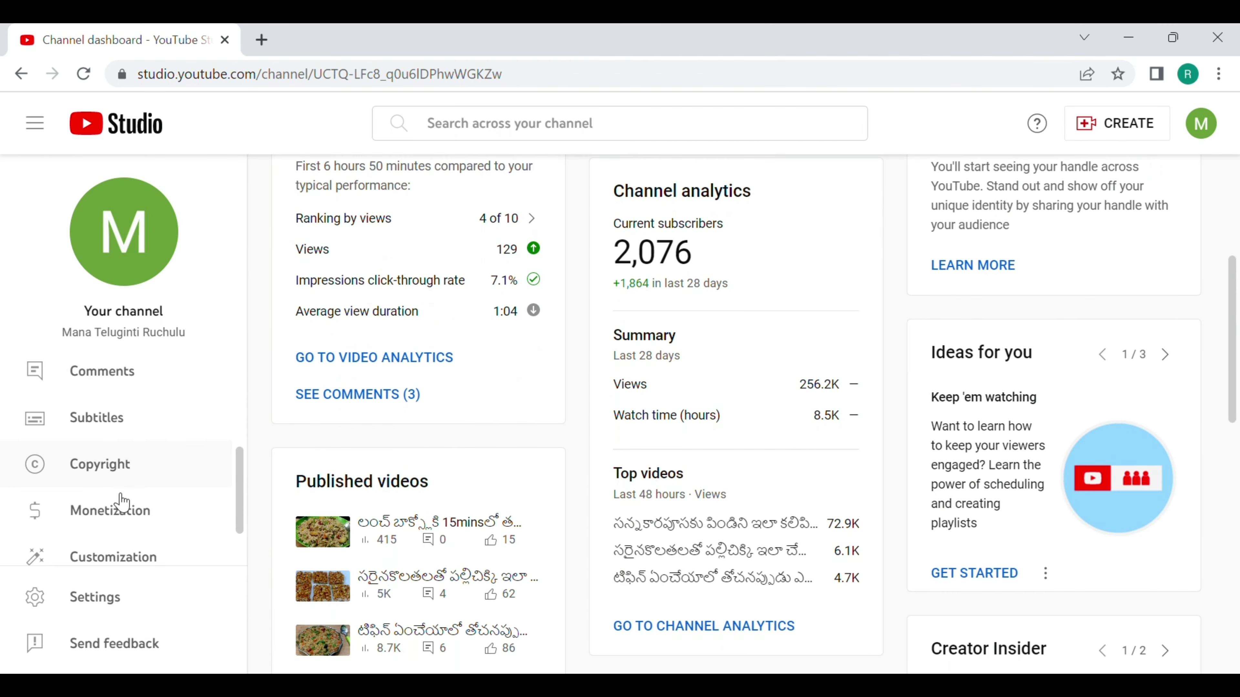
left_click(100, 523)
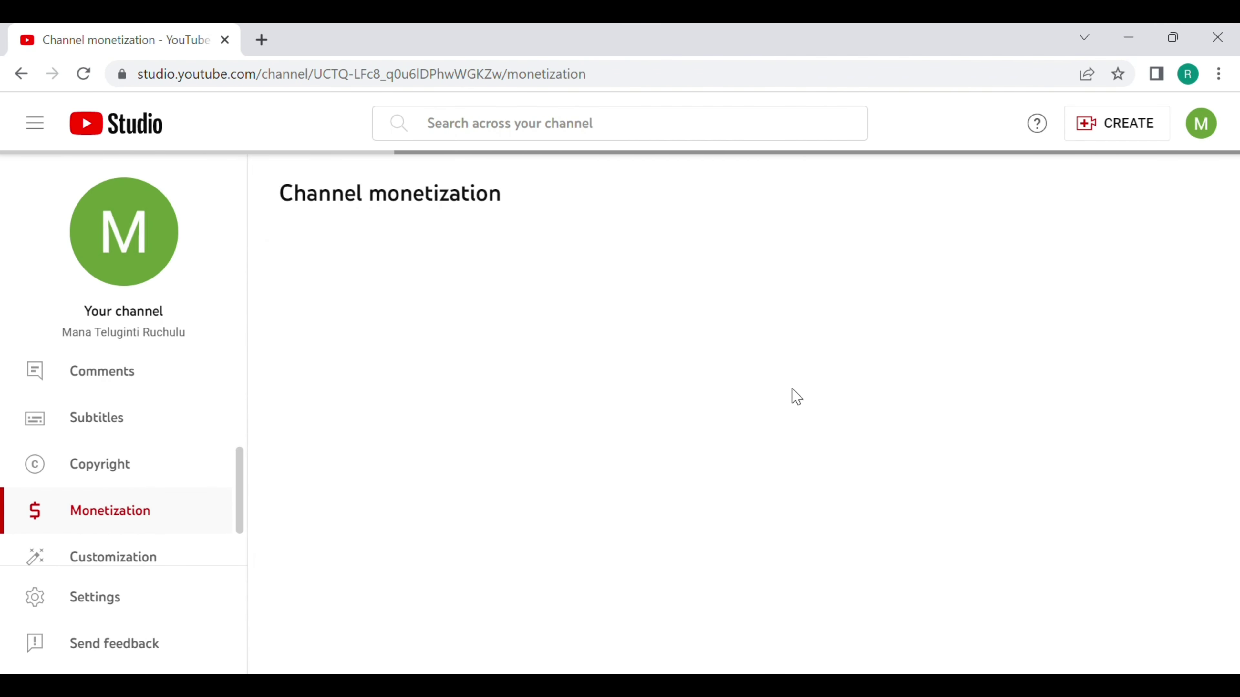
scroll(939, 390, "down", 4)
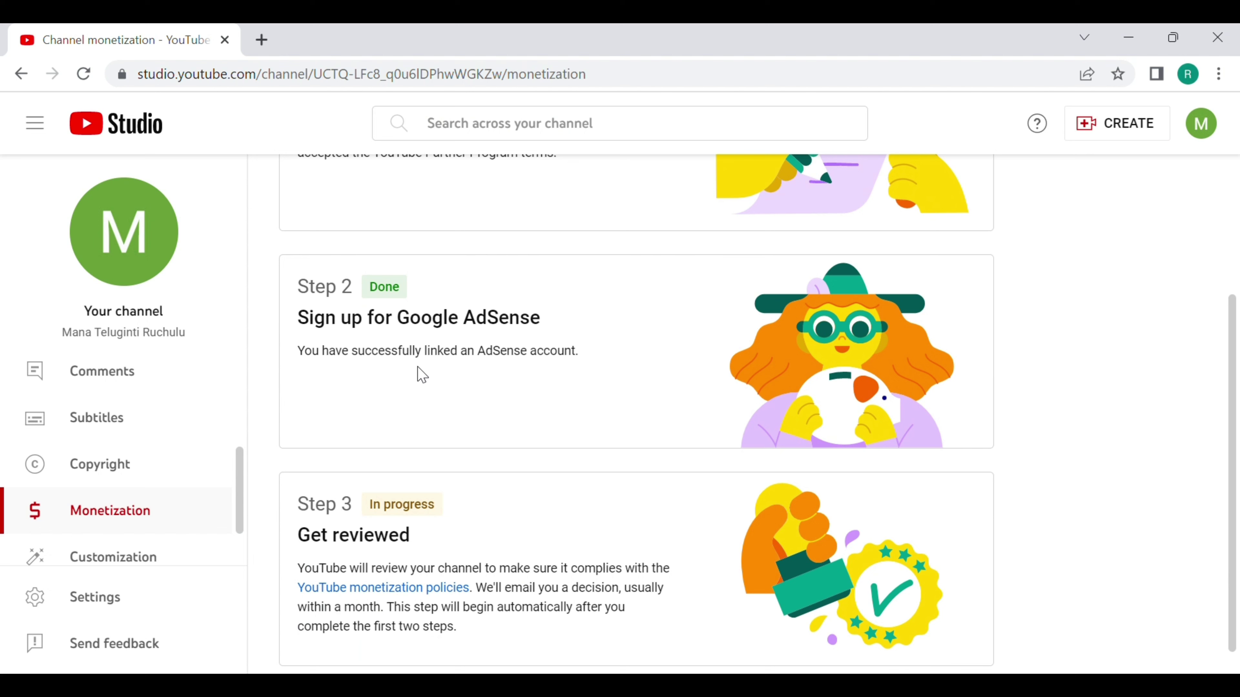
left_click_drag(589, 362, 292, 368)
scroll(678, 432, "up", 2)
Step: Search Google for adsense in a new browser tab, open the Google AdSense site and sign in to the account
left_click(262, 40)
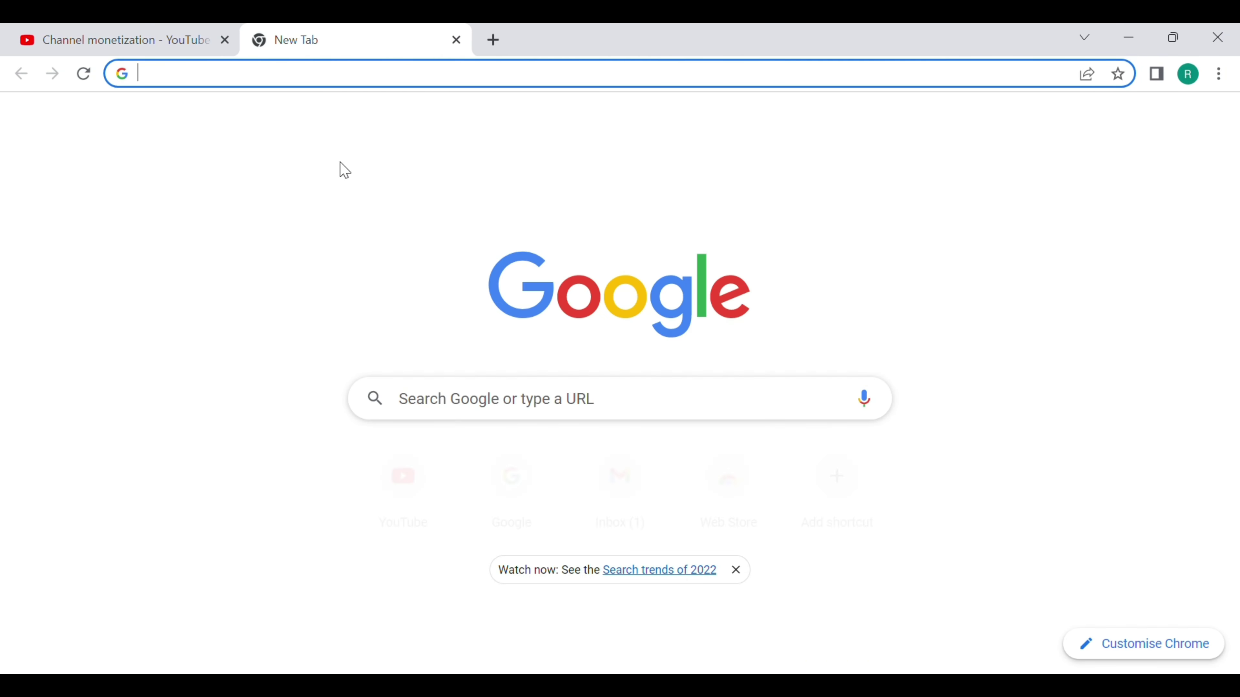
left_click(512, 477)
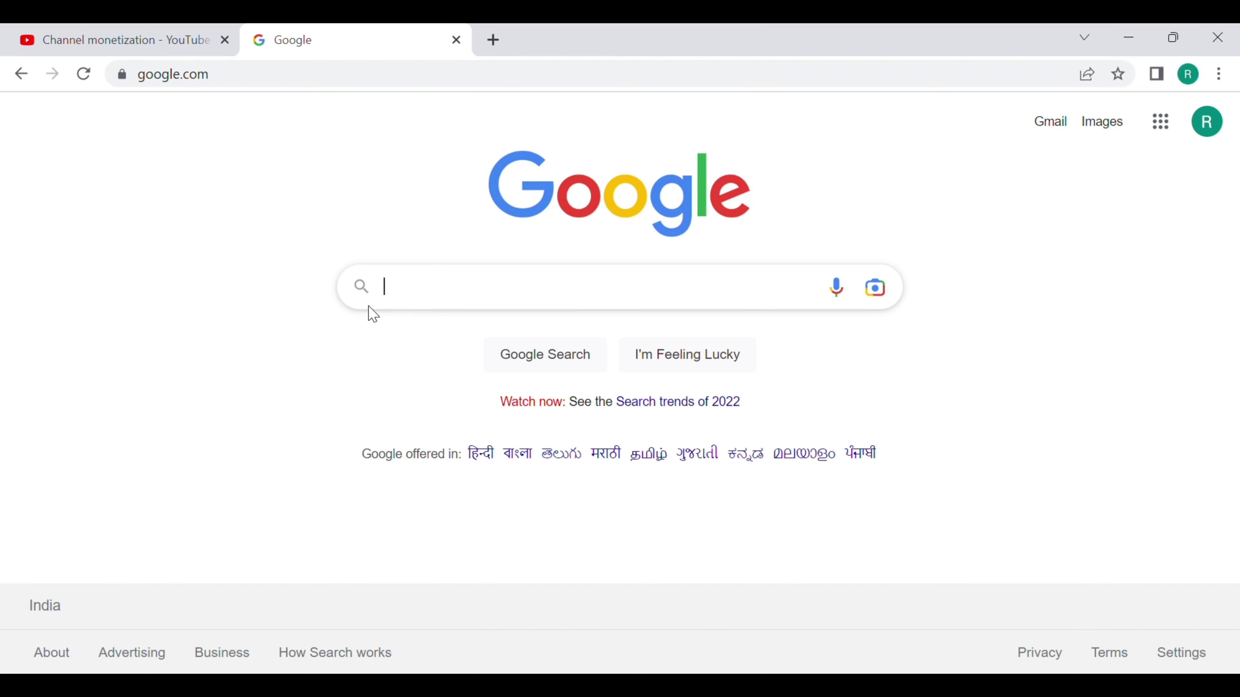
type("ads")
left_click(434, 328)
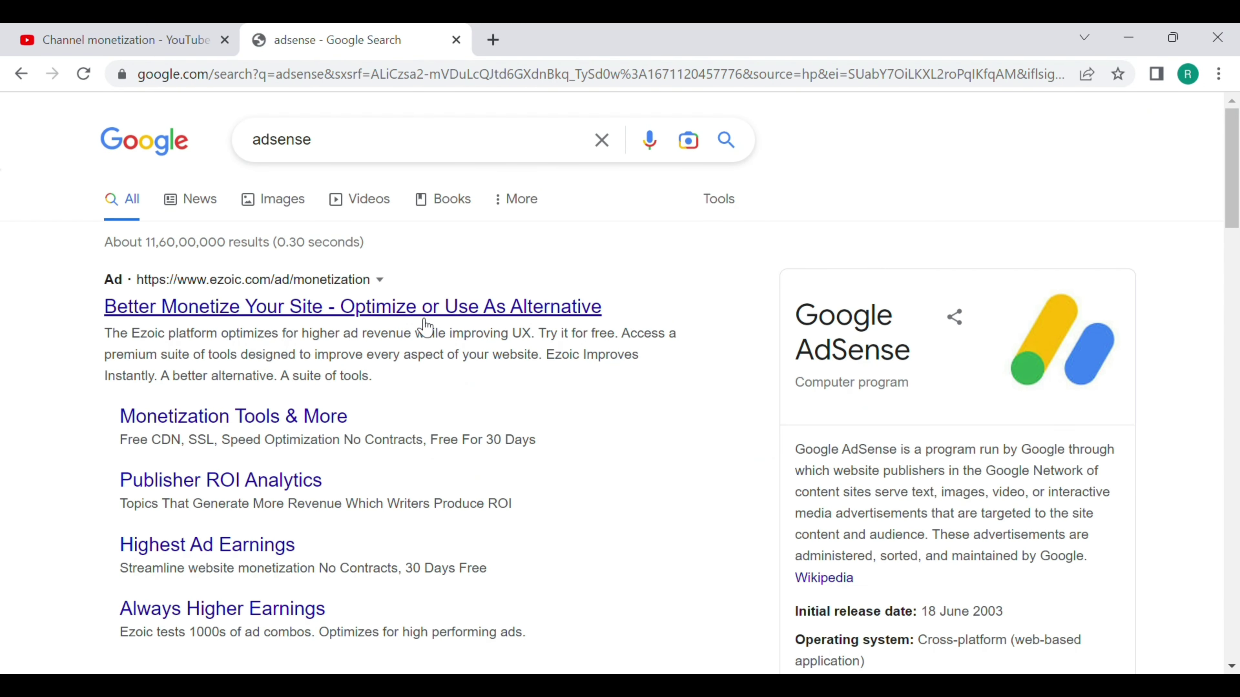
scroll(307, 385, "down", 5)
left_click(231, 424)
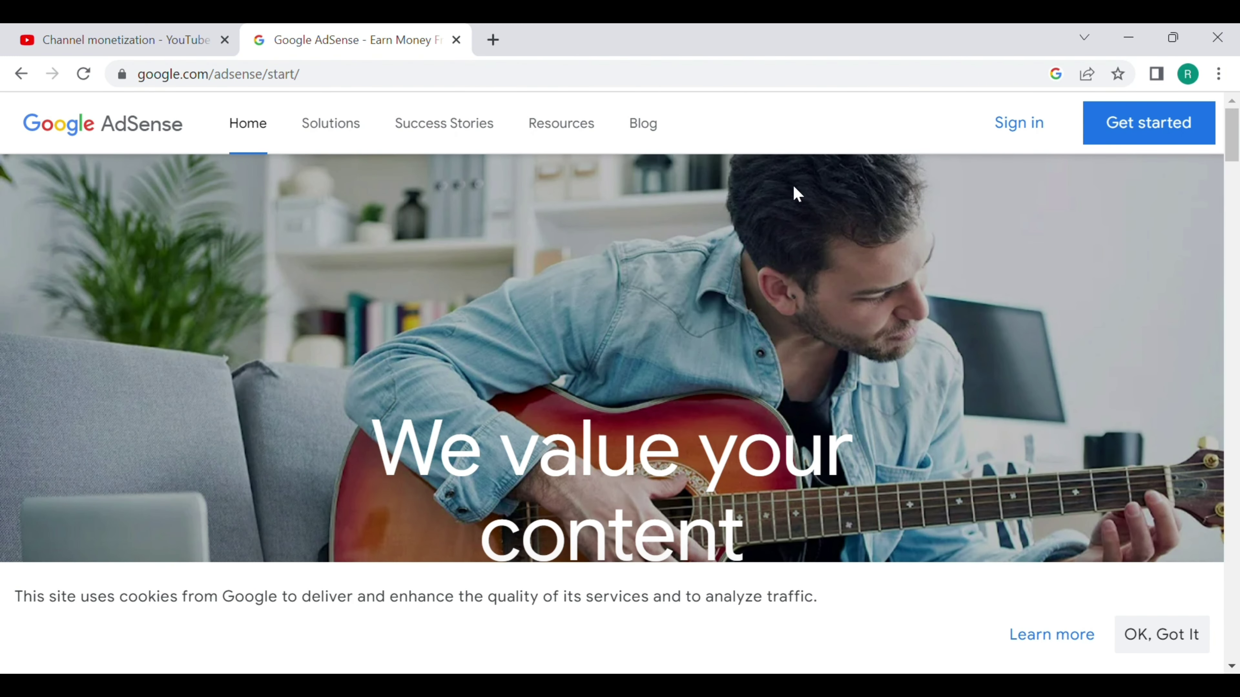
left_click(1028, 139)
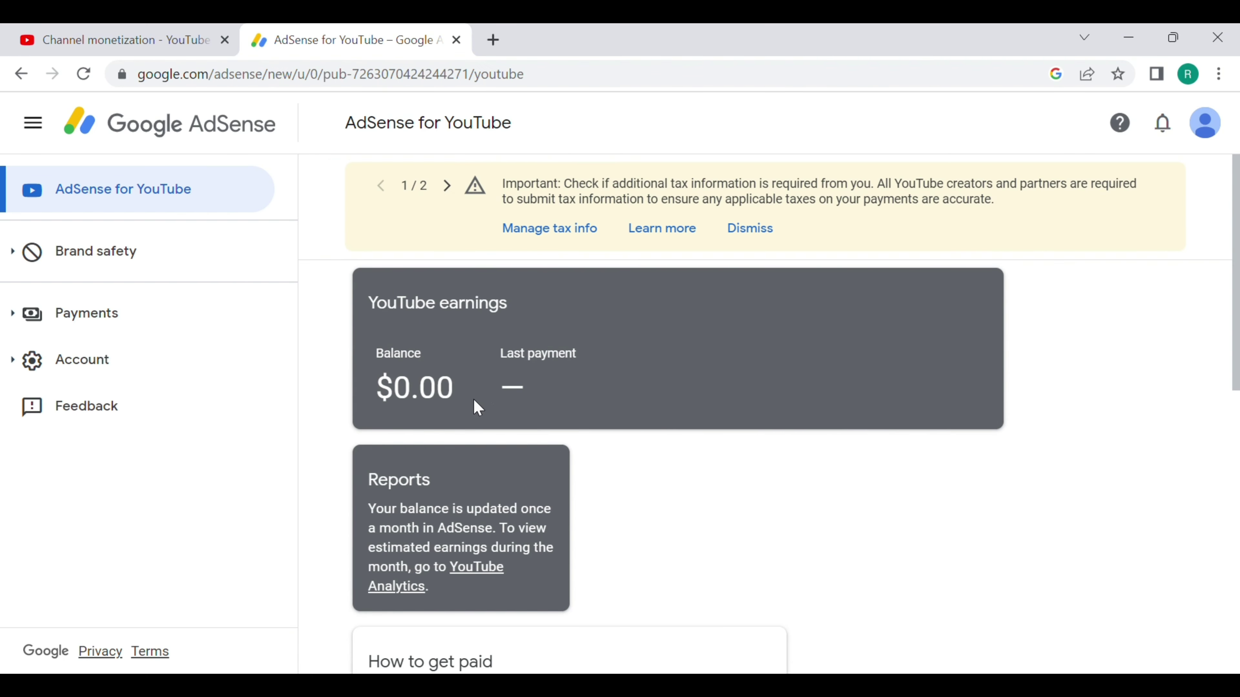
Step: Look through the AdSense for YouTube overview, including the reports, how to get paid and block unwanted ads sections
scroll(655, 347, "down", 10)
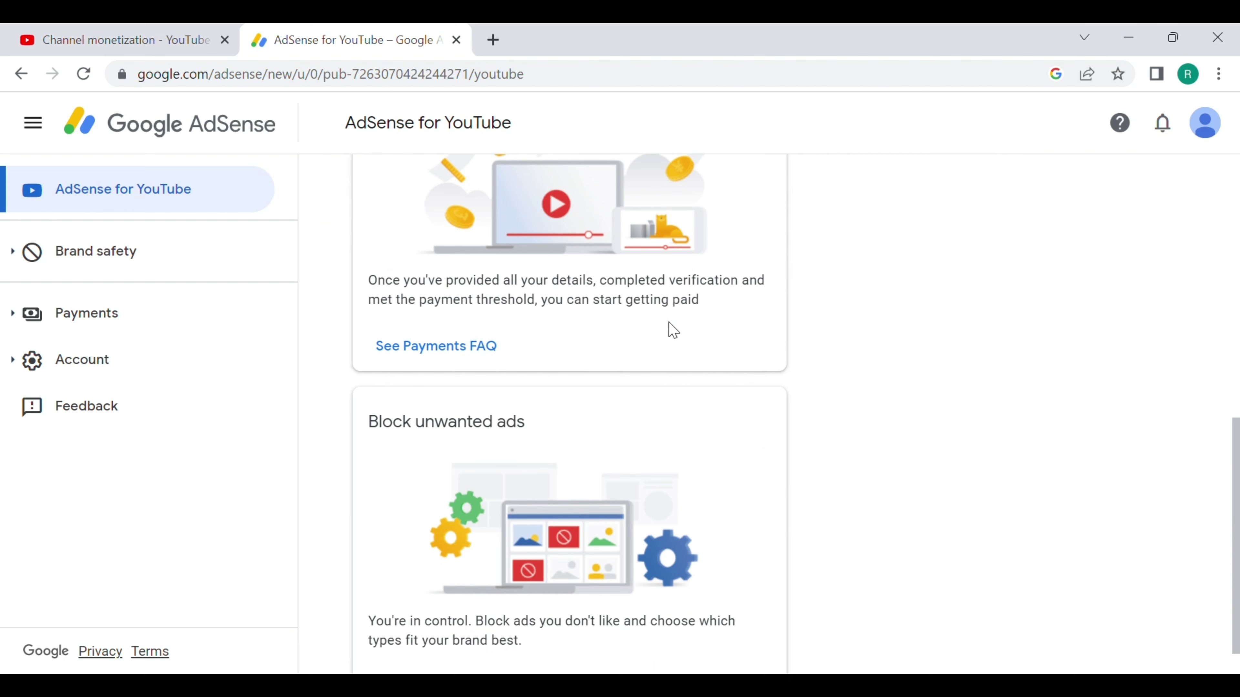
scroll(672, 328, "down", 1)
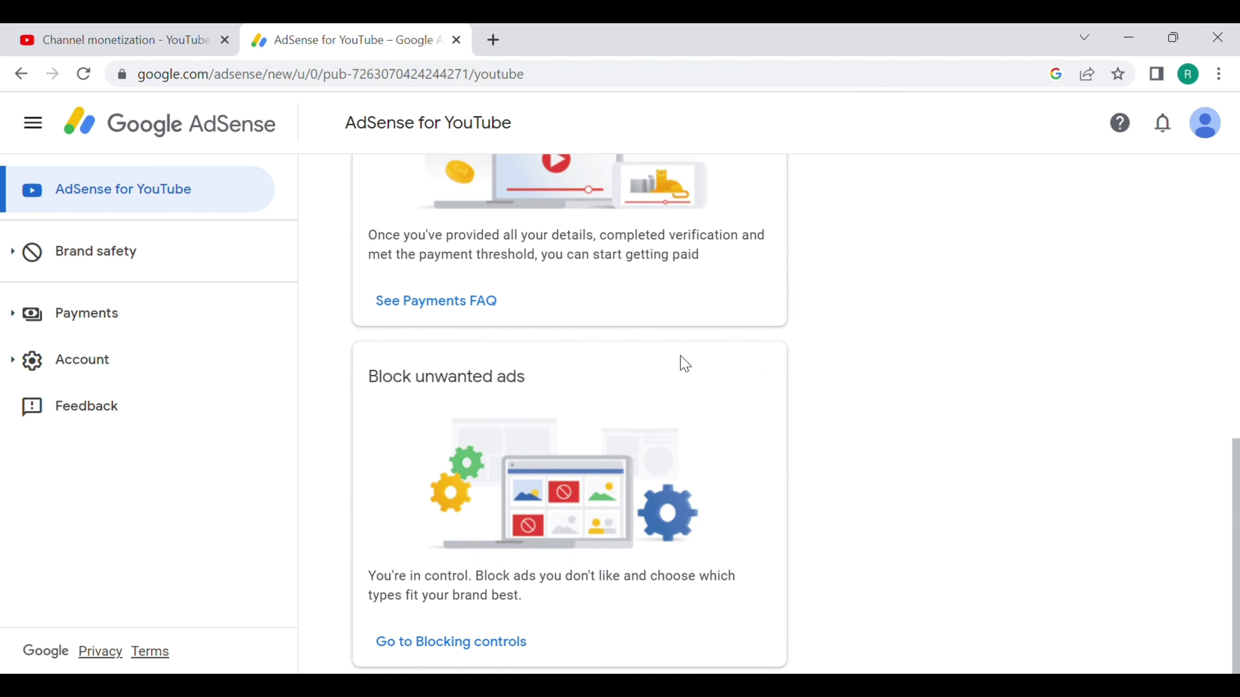
scroll(683, 362, "up", 6)
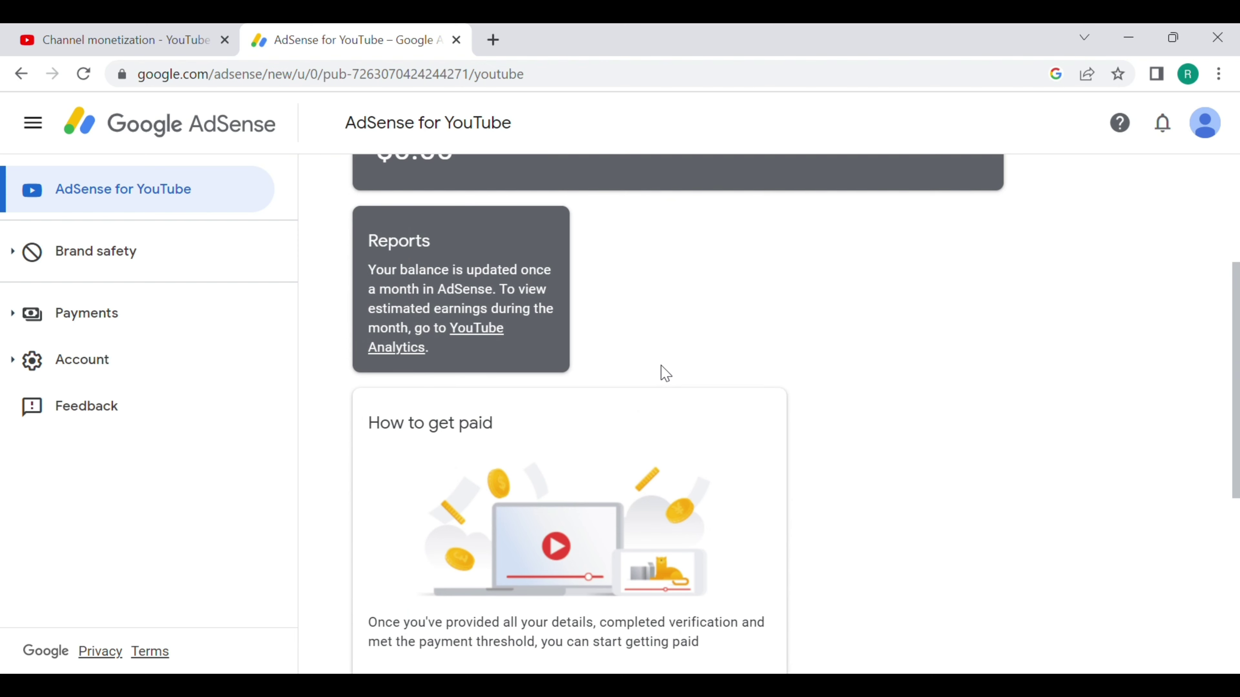
scroll(661, 374, "down", 2)
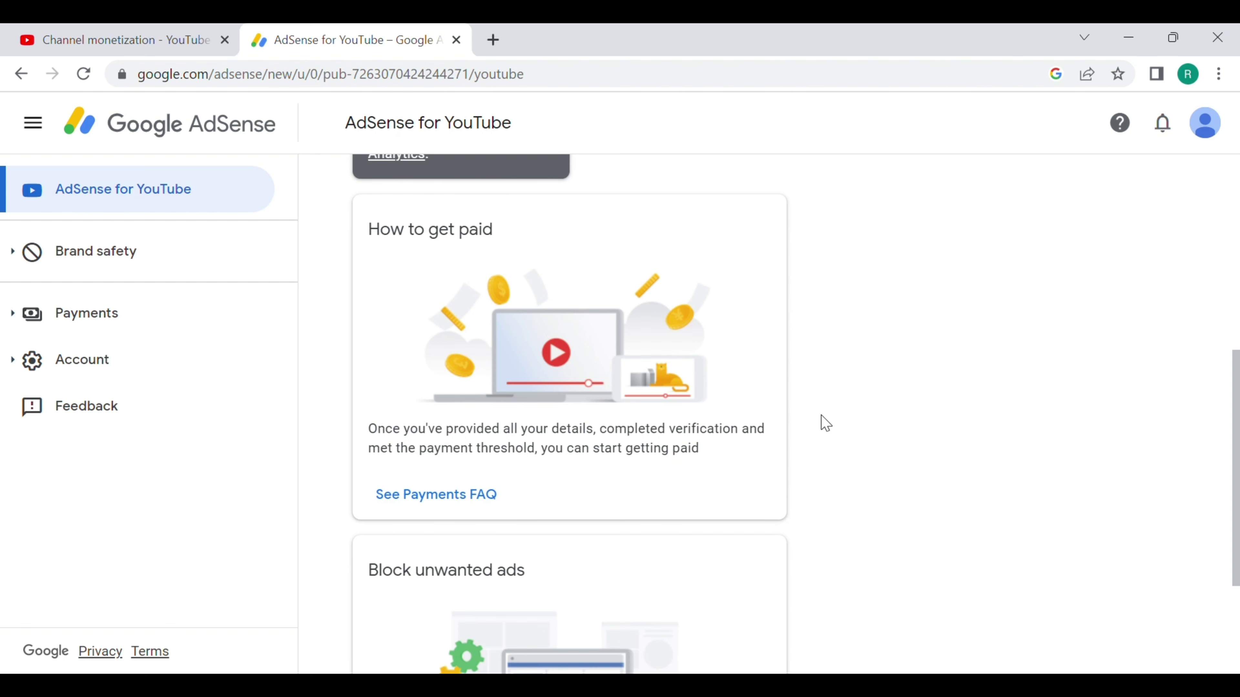
scroll(819, 419, "up", 4)
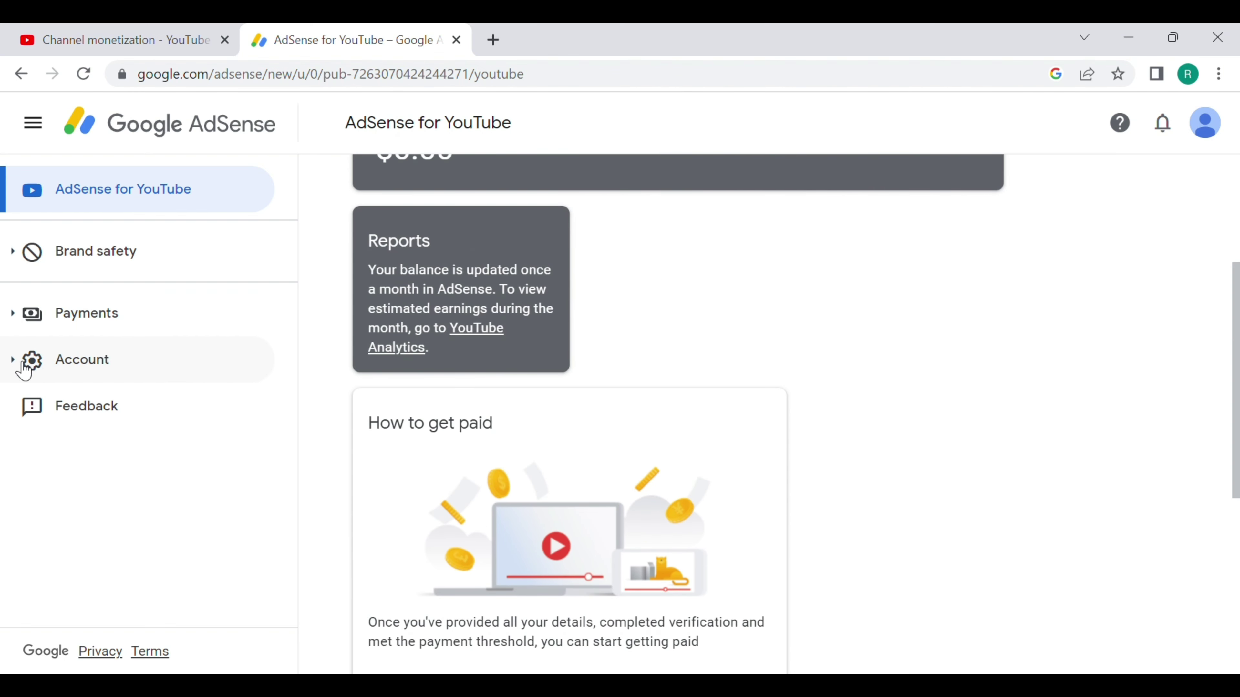
Step: Expand the Account and Payments sections in AdSense and open the Verification check page
left_click(24, 361)
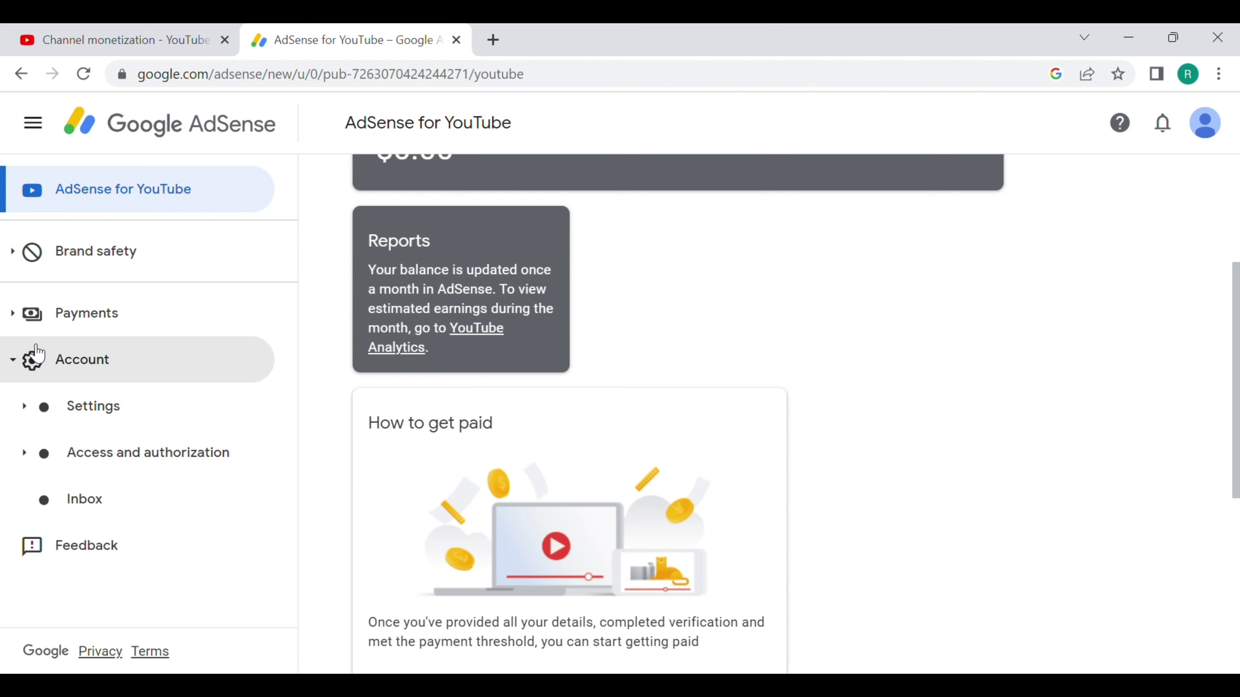
left_click(20, 323)
left_click(131, 406)
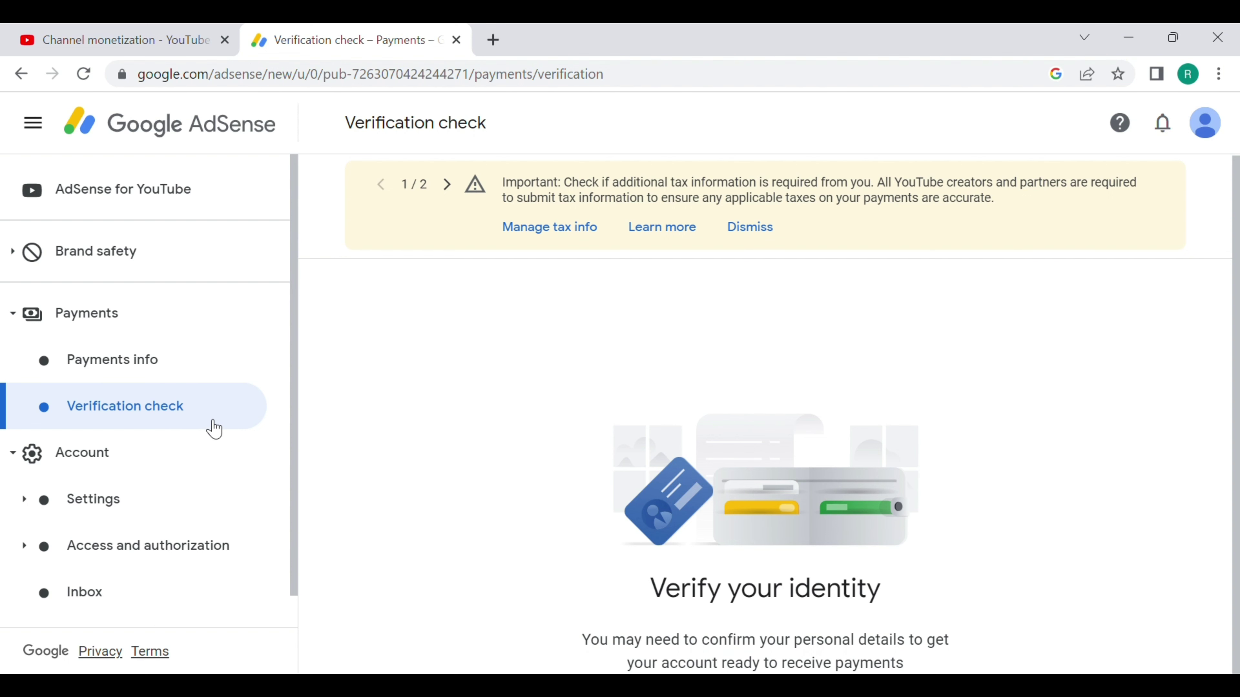
Step: Open the Payments info page and review the earnings, payment threshold and transactions
left_click(147, 375)
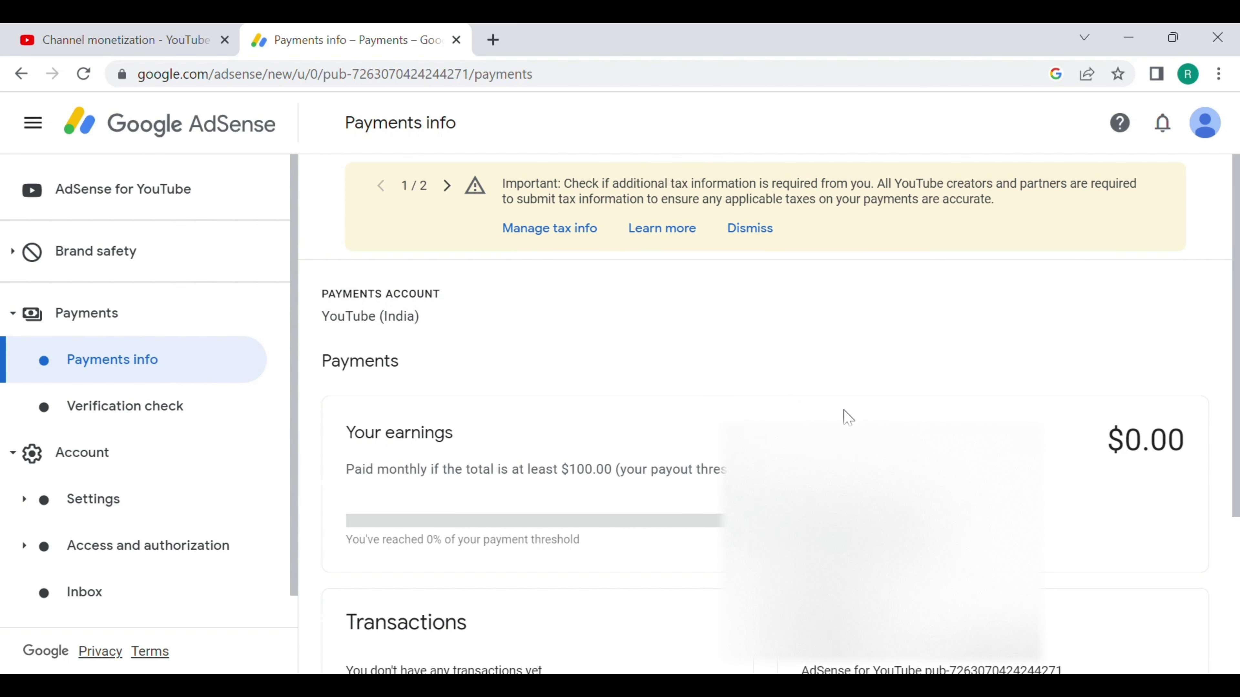
scroll(849, 420, "down", 2)
scroll(862, 416, "down", 3)
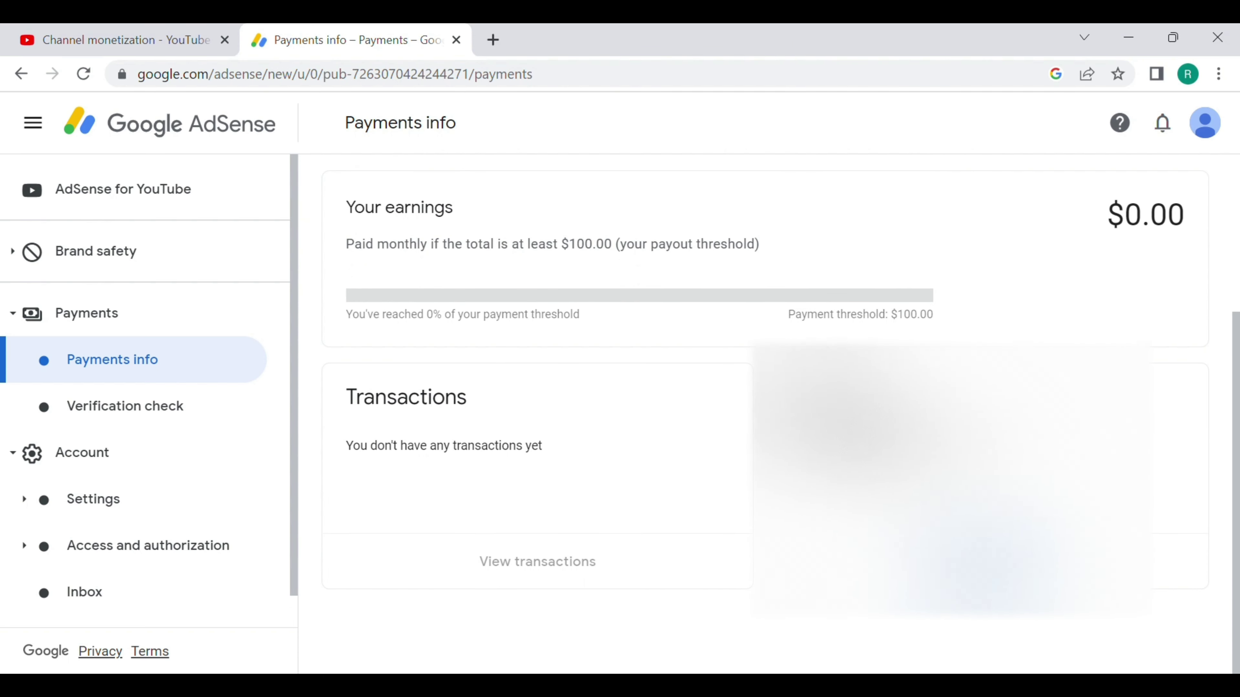
scroll(873, 429, "up", 2)
scroll(874, 430, "up", 3)
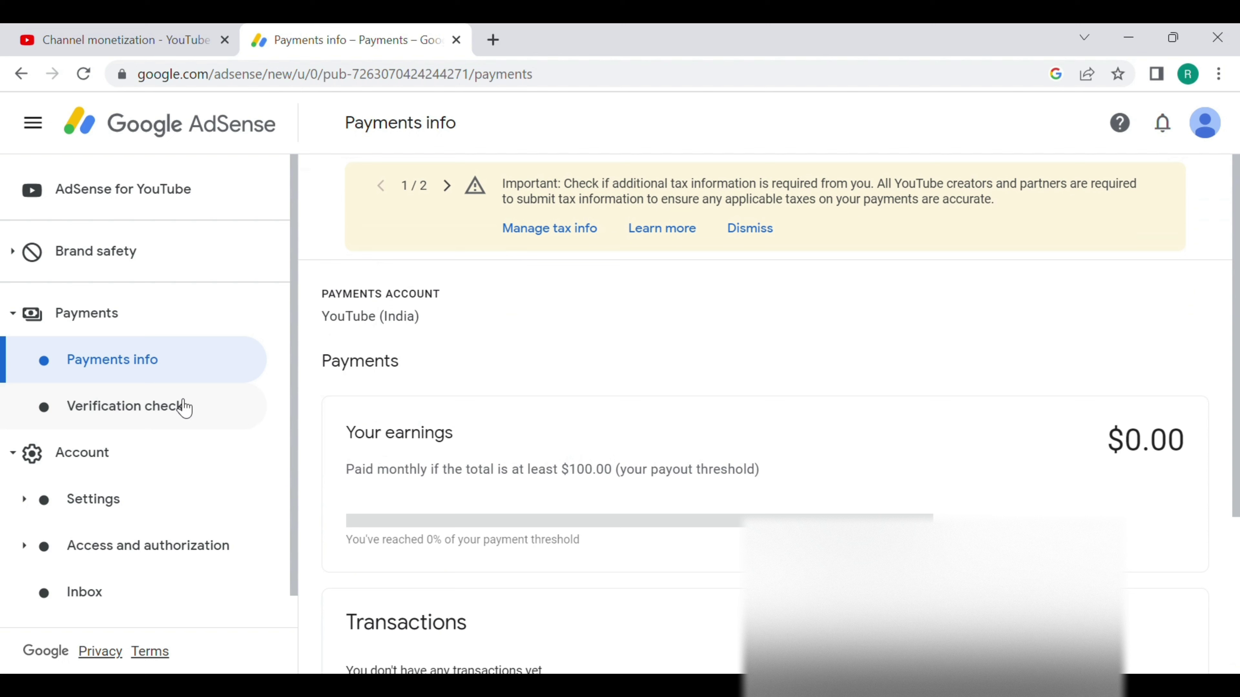
Step: Open the Manage tax info page and examine the United States tax info and tax reporting details
left_click(558, 237)
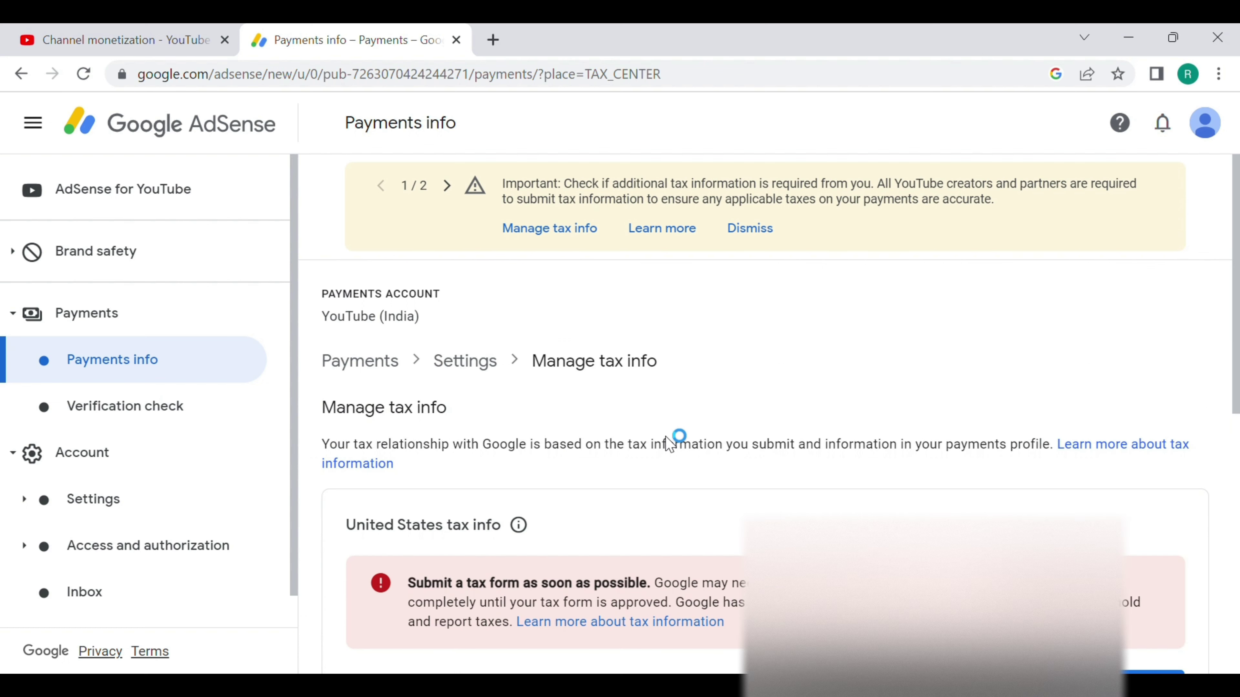
scroll(671, 442, "down", 7)
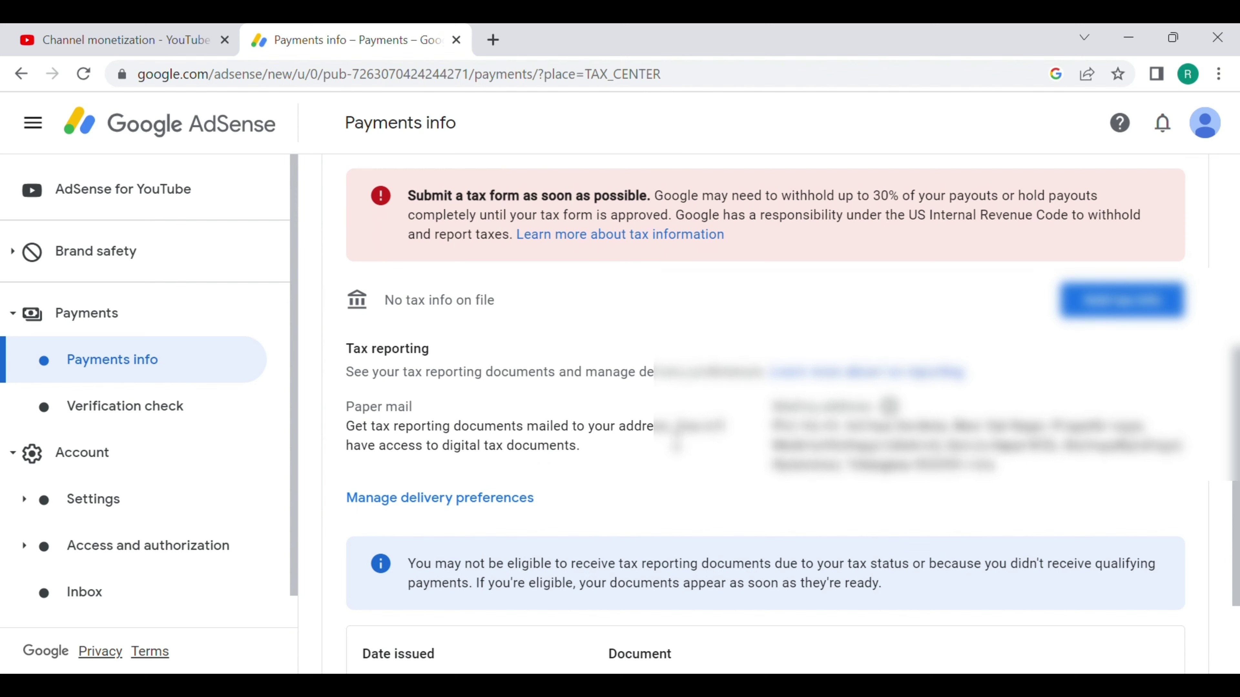
scroll(677, 441, "down", 2)
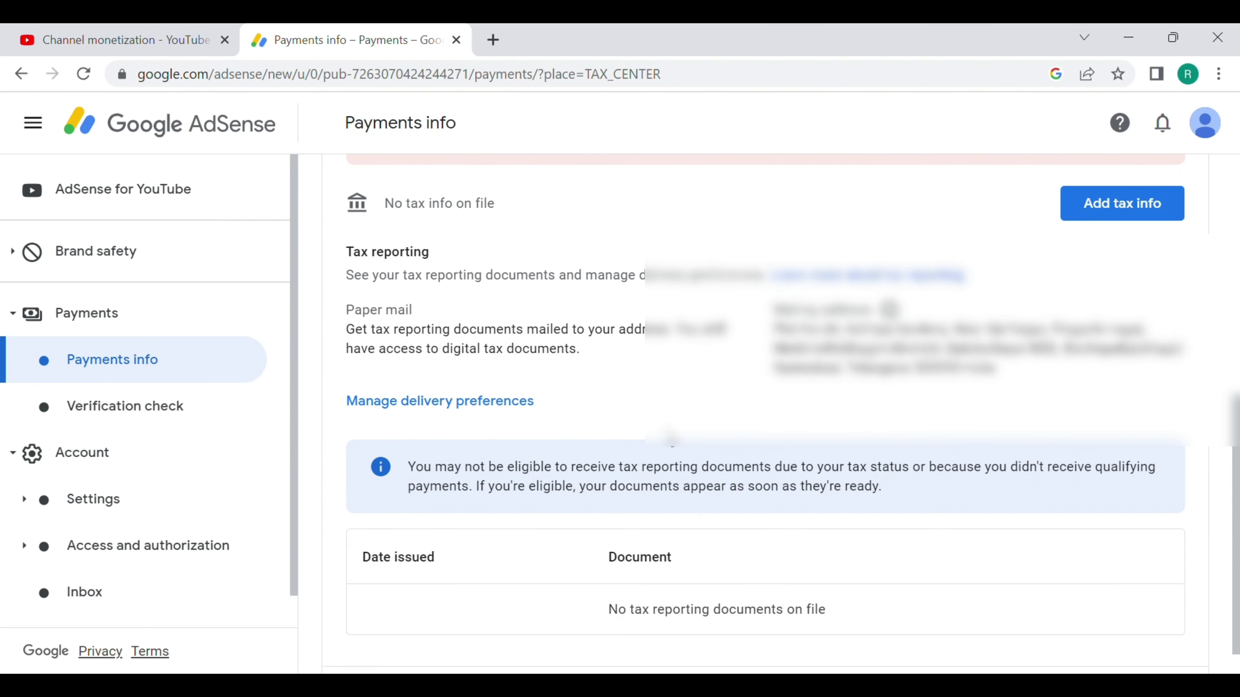
scroll(671, 438, "down", 1)
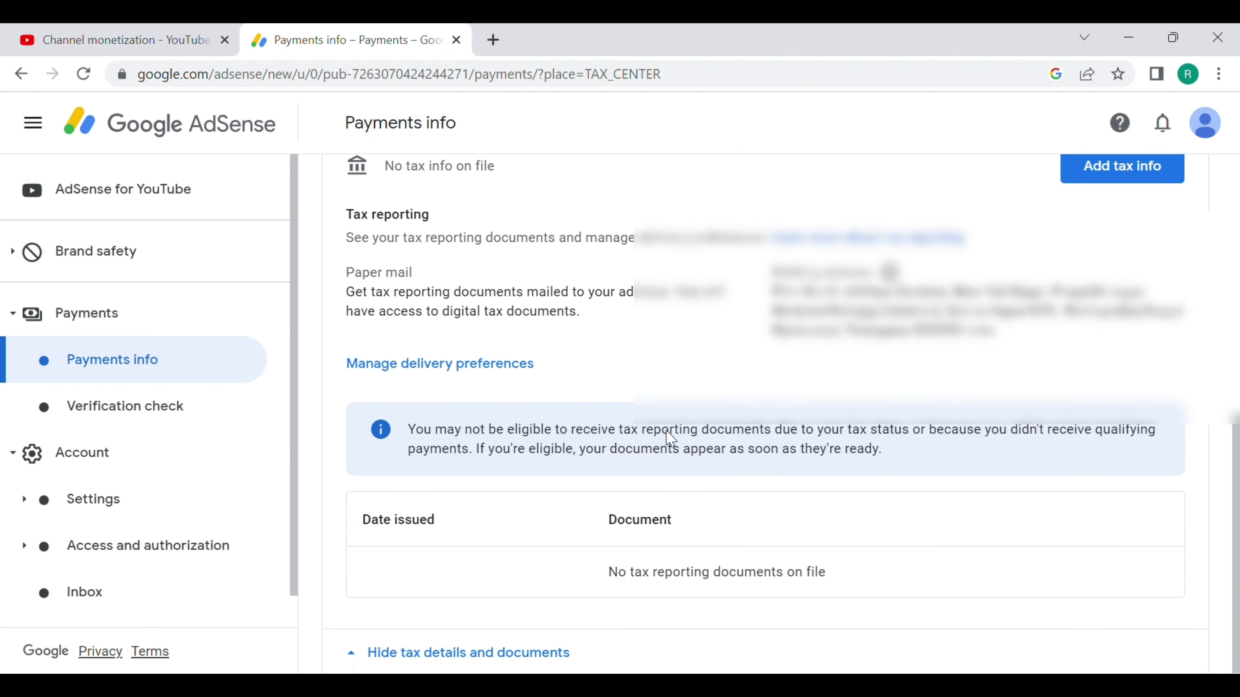
Step: Begin adding United States tax info, review the requirements shown before starting, and start the tax form
scroll(671, 439, "up", 5)
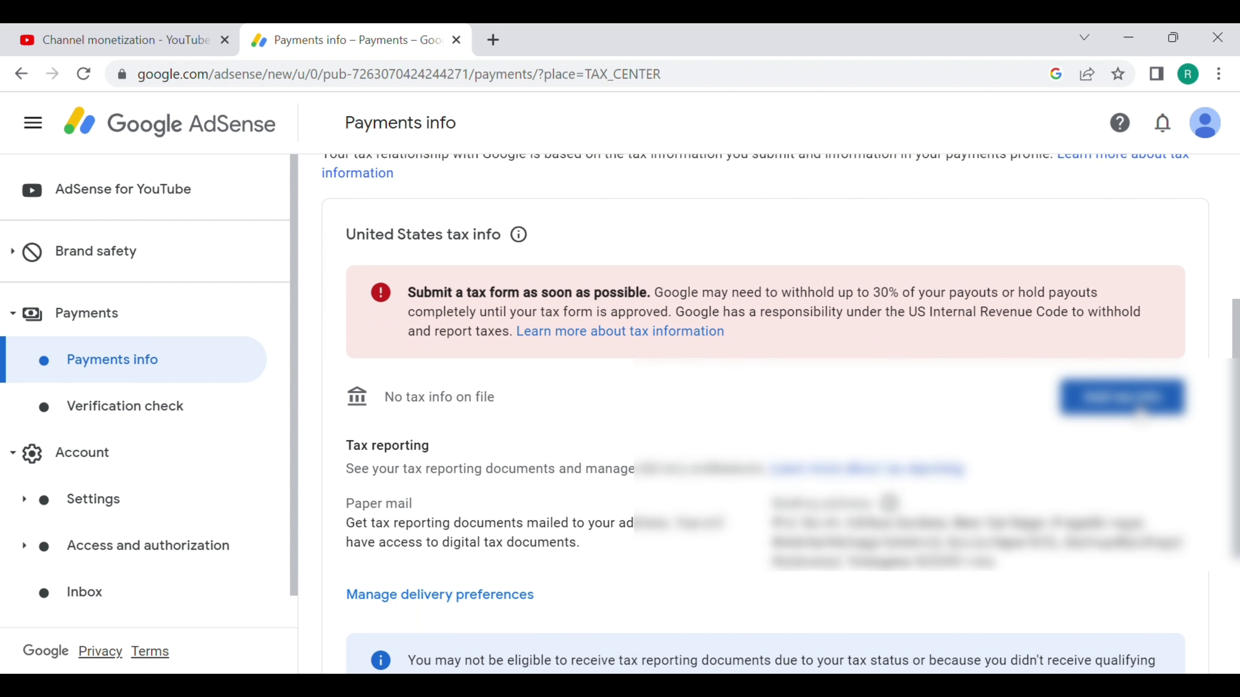
left_click(1137, 407)
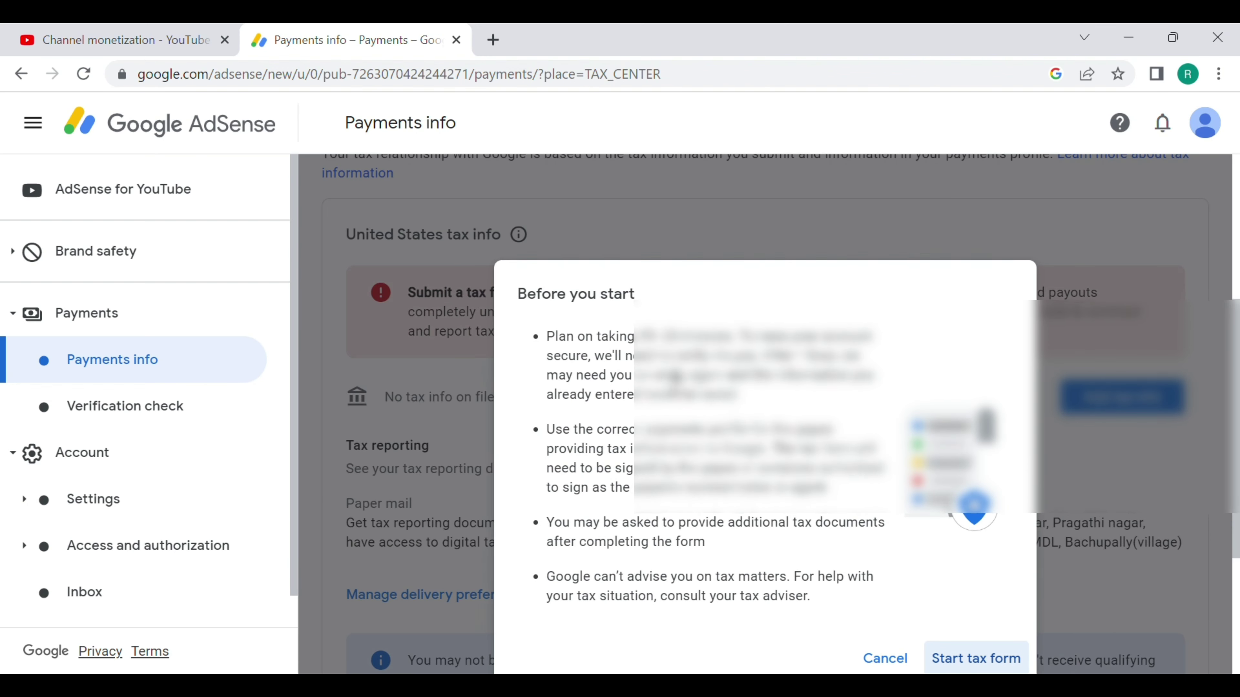
scroll(688, 390, "down", 2)
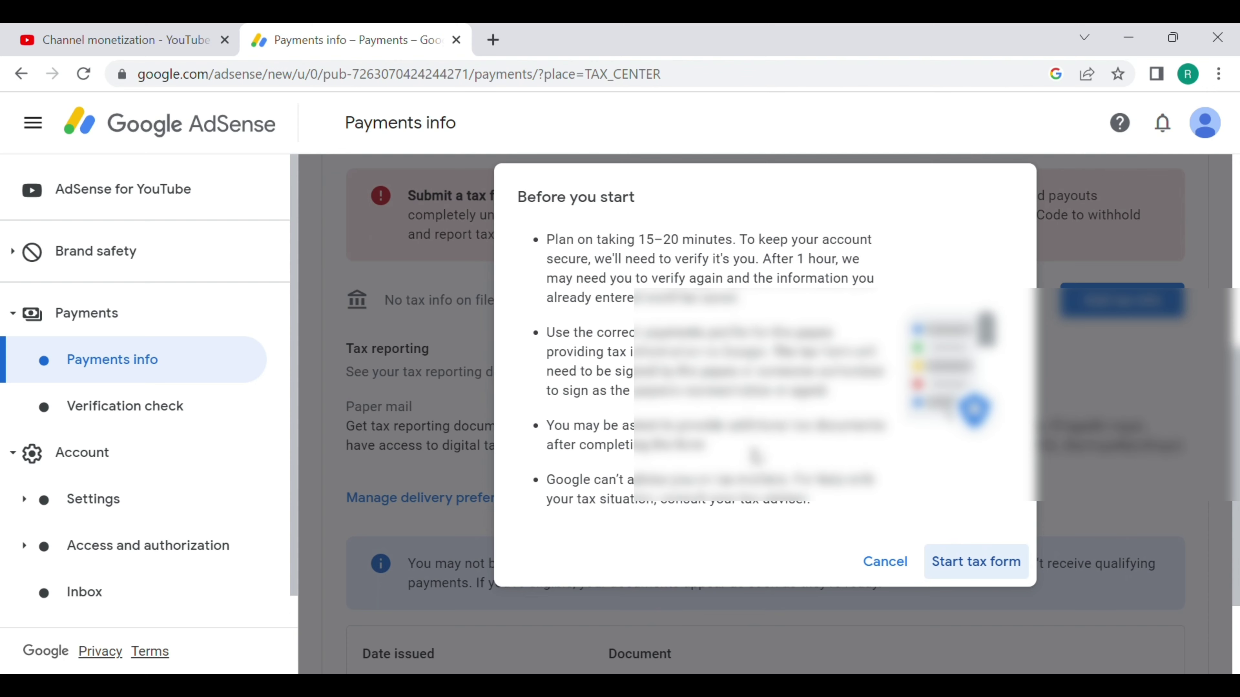
scroll(942, 559, "down", 2)
scroll(976, 491, "up", 2)
left_click(966, 568)
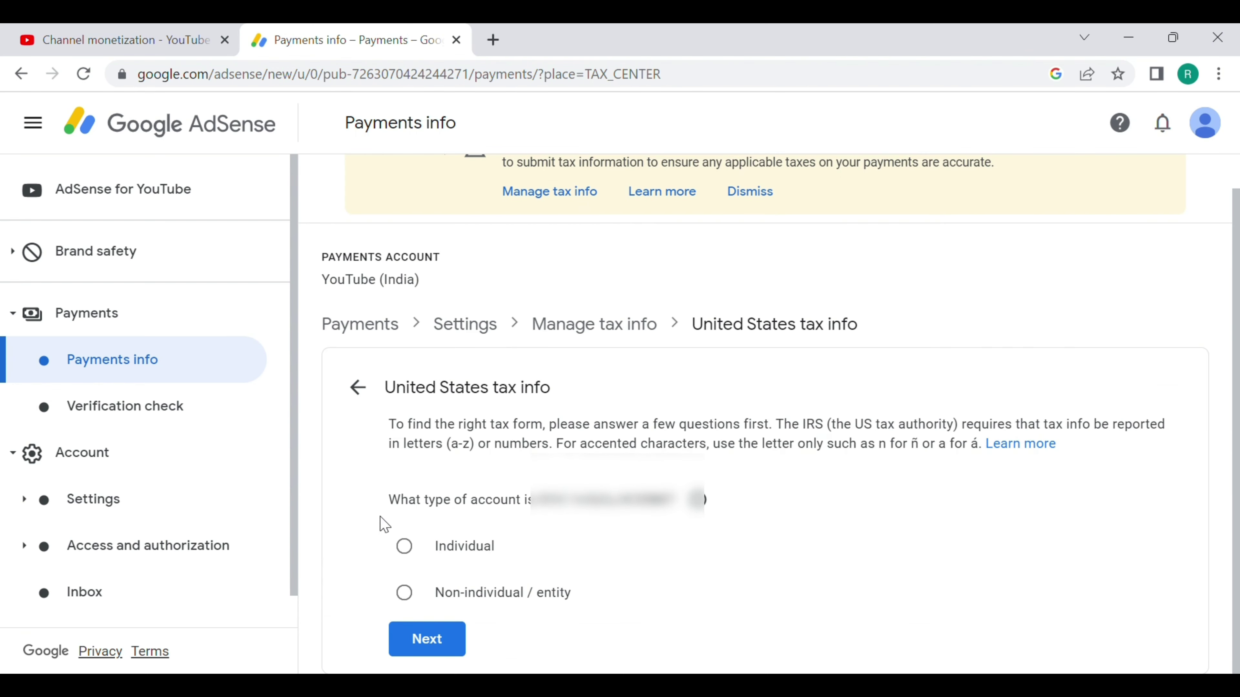
Step: Set the account type to Individual and answer No to being a citizen or resident of the United States
left_click(404, 546)
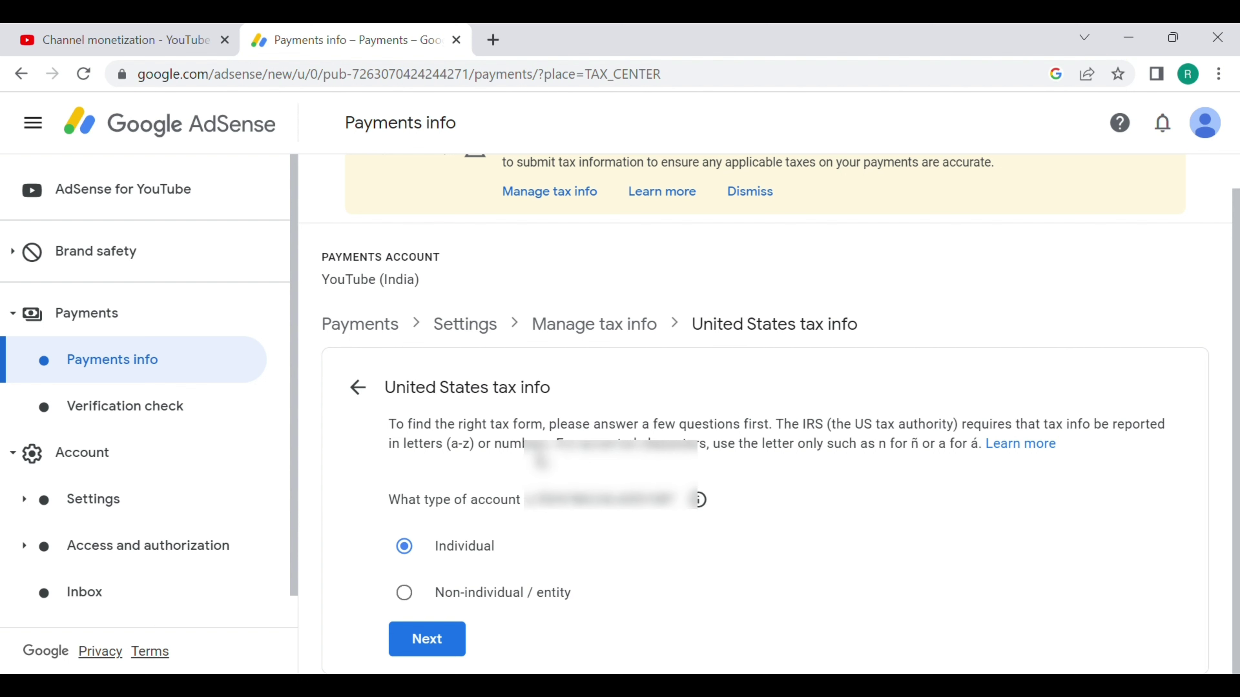
left_click(433, 650)
scroll(517, 561, "down", 2)
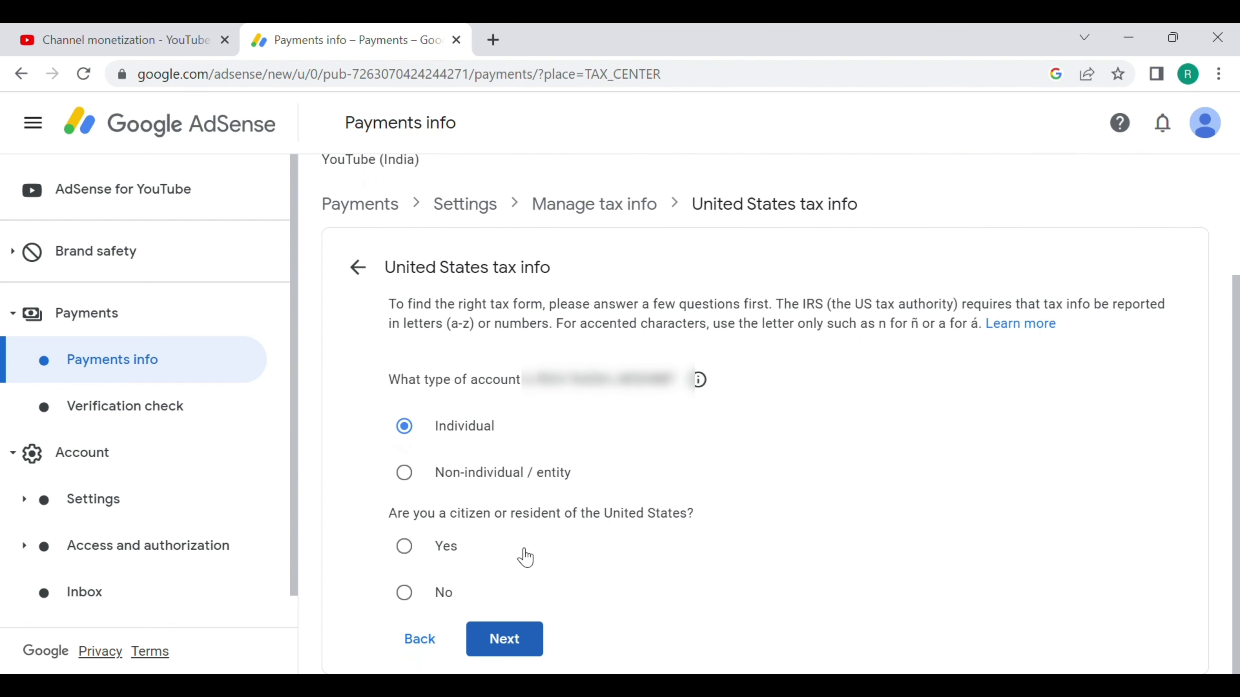
left_click(407, 597)
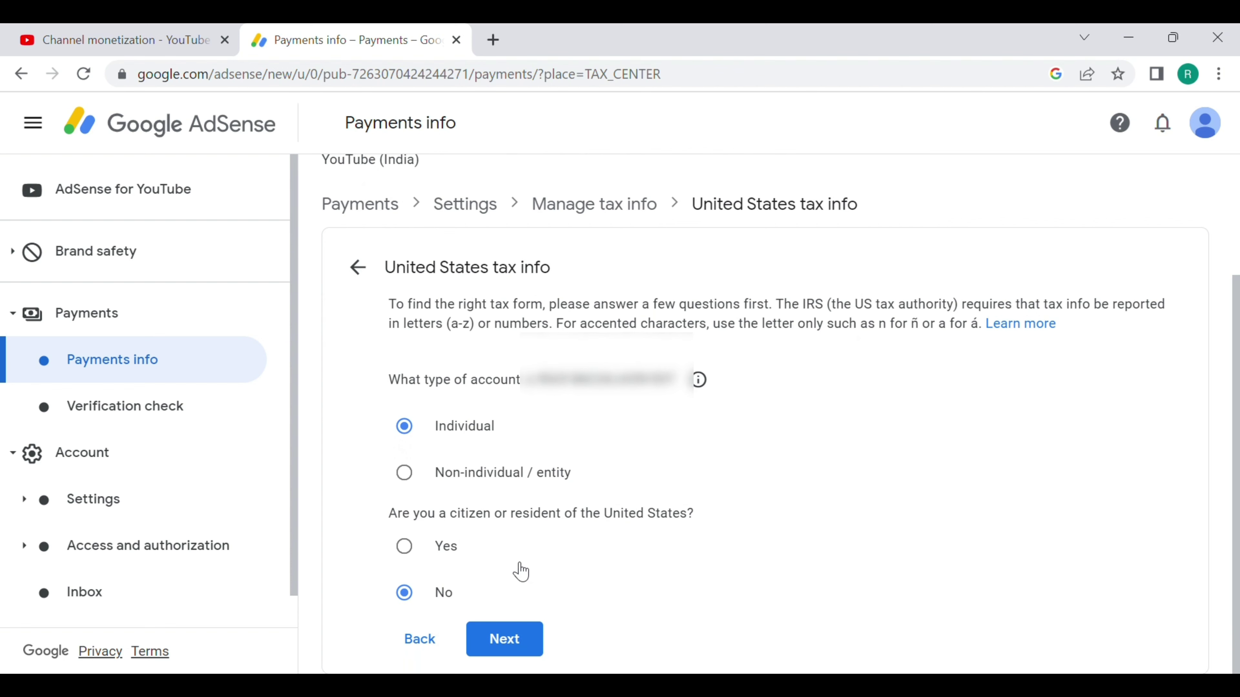
left_click(527, 645)
Step: Choose W-8BEN as the W-8 tax form type and start that form
scroll(556, 556, "down", 2)
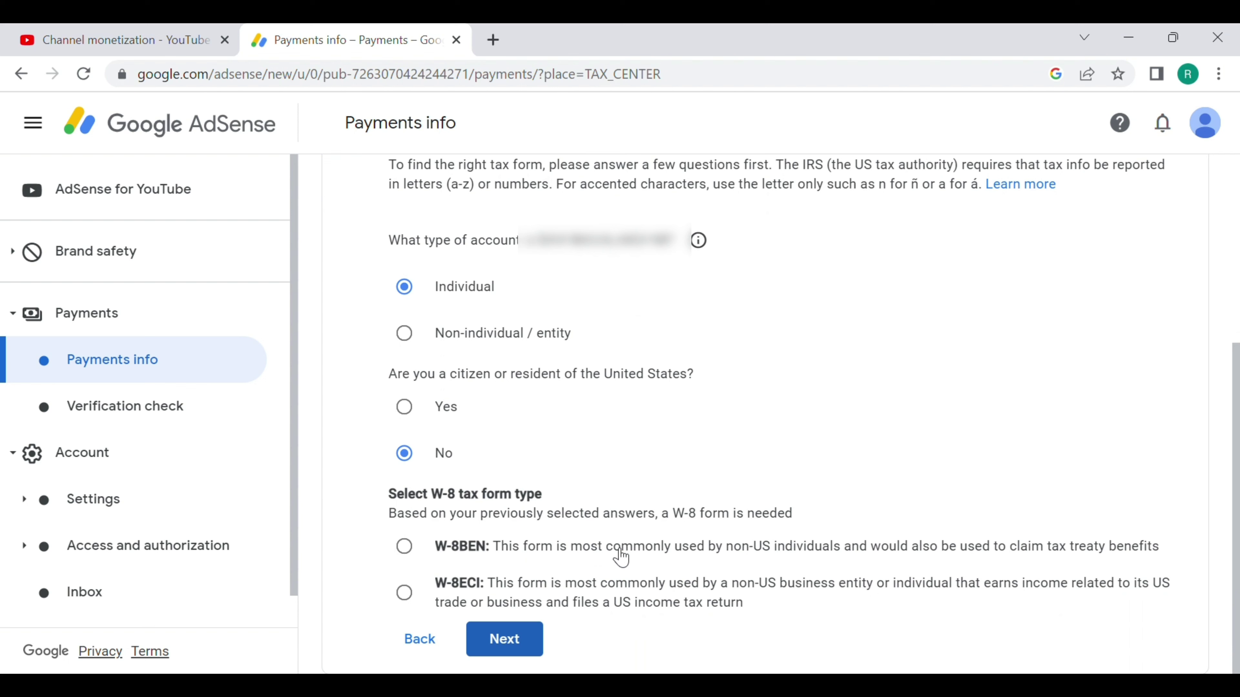
left_click(411, 555)
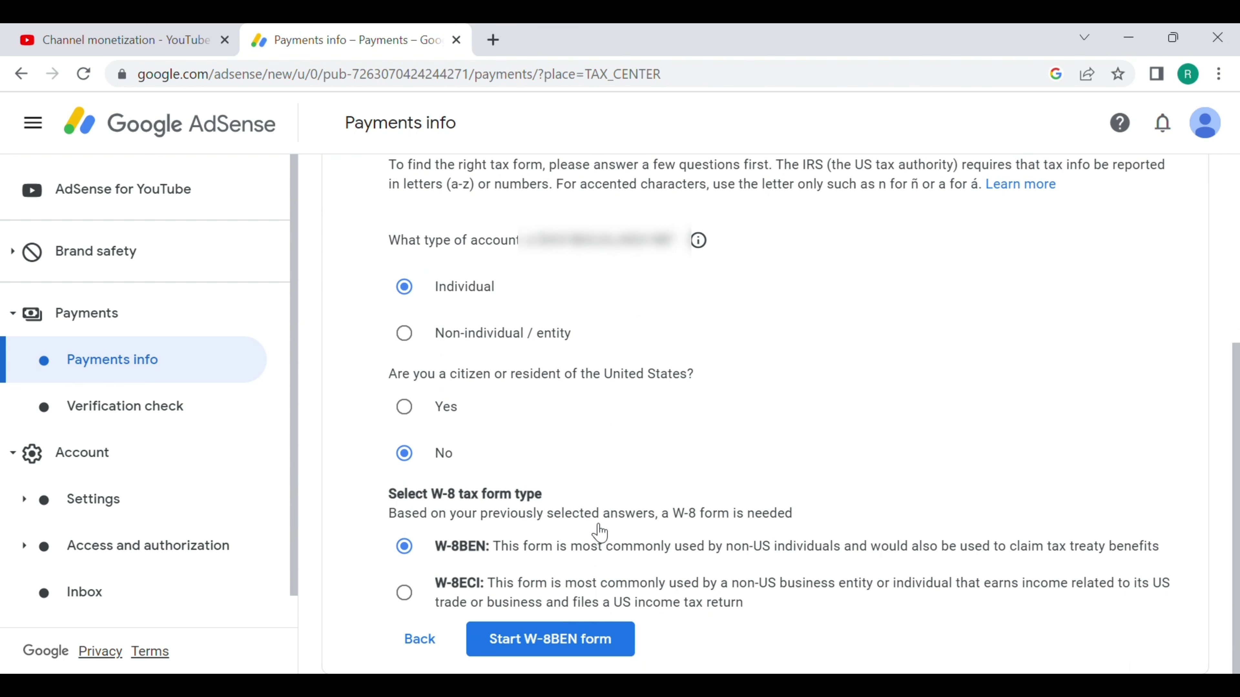
left_click(570, 659)
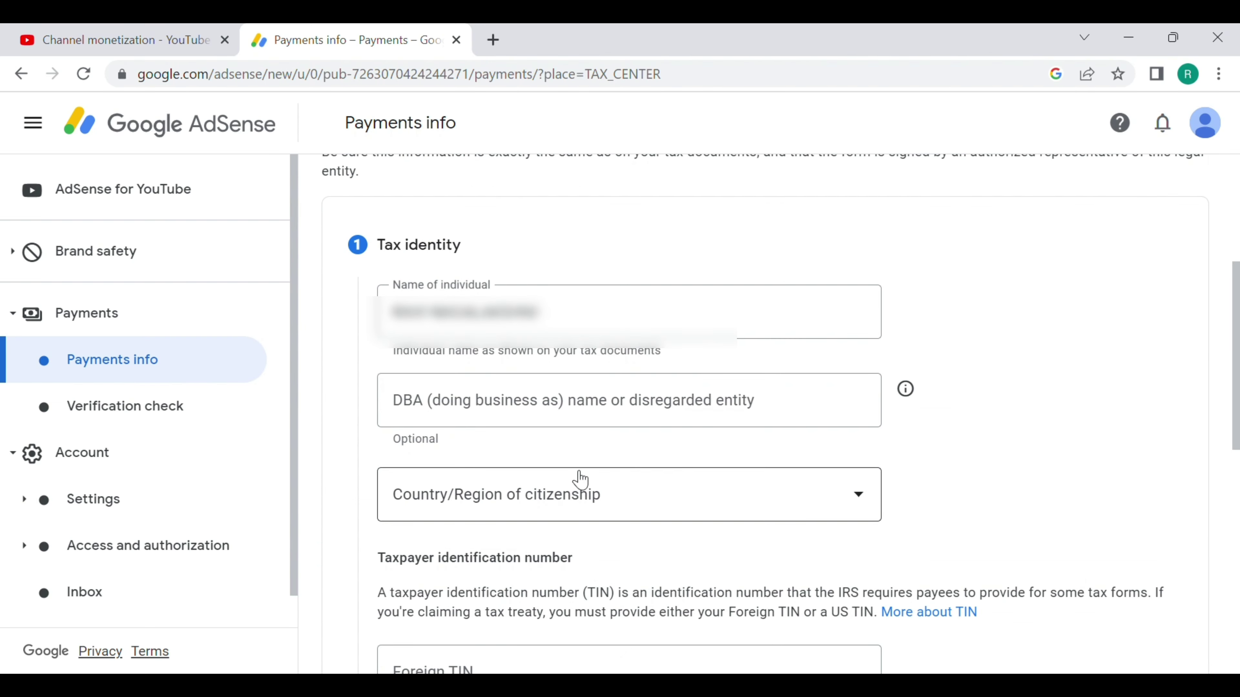
Step: Set the country/region of citizenship to India in the Tax identity section
left_click(540, 503)
scroll(612, 515, "down", 20)
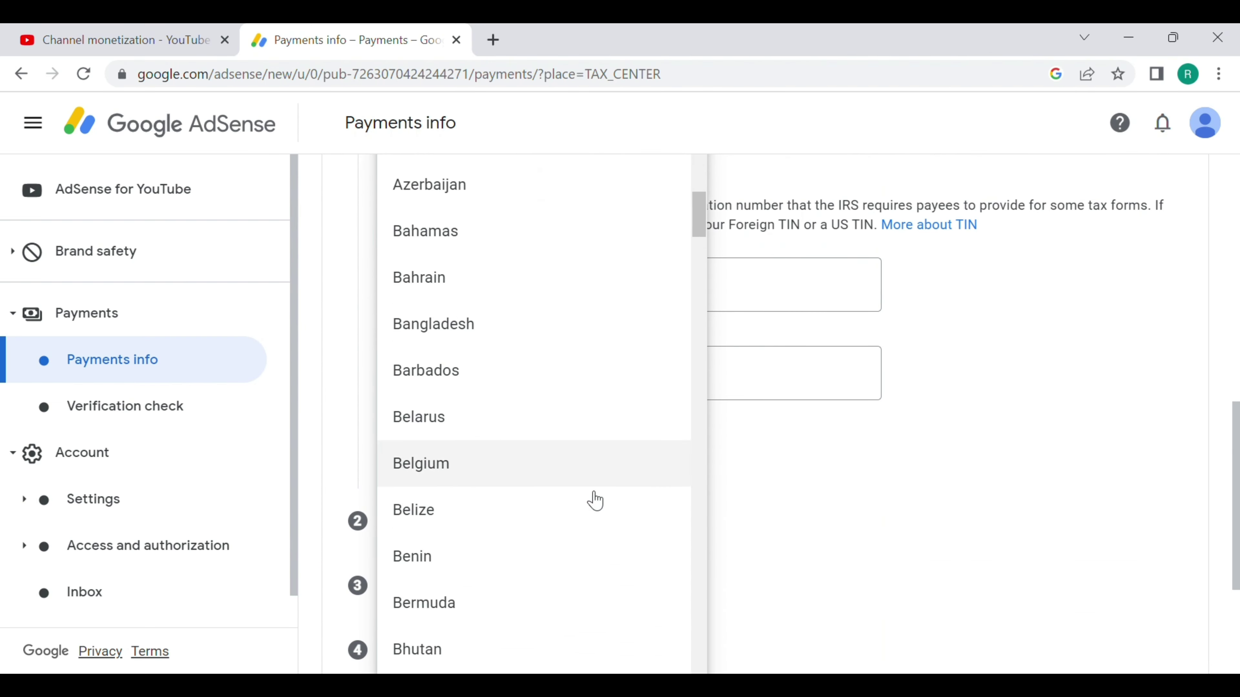
scroll(557, 499, "down", 20)
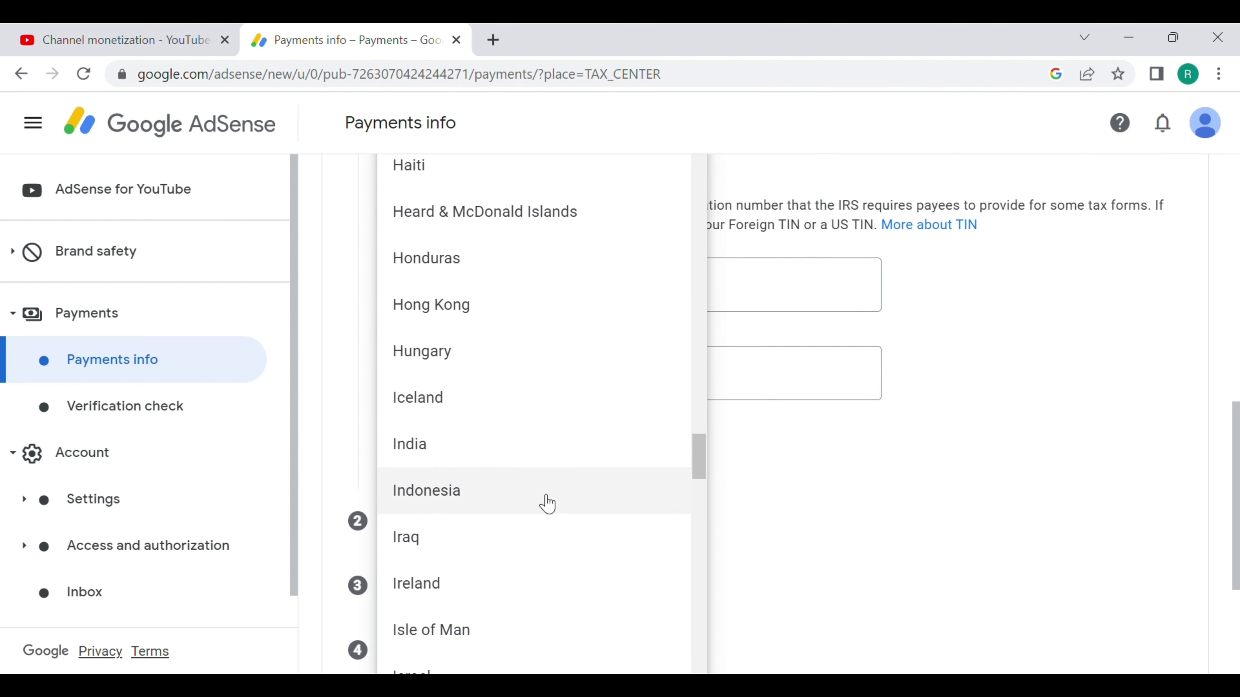
left_click(455, 461)
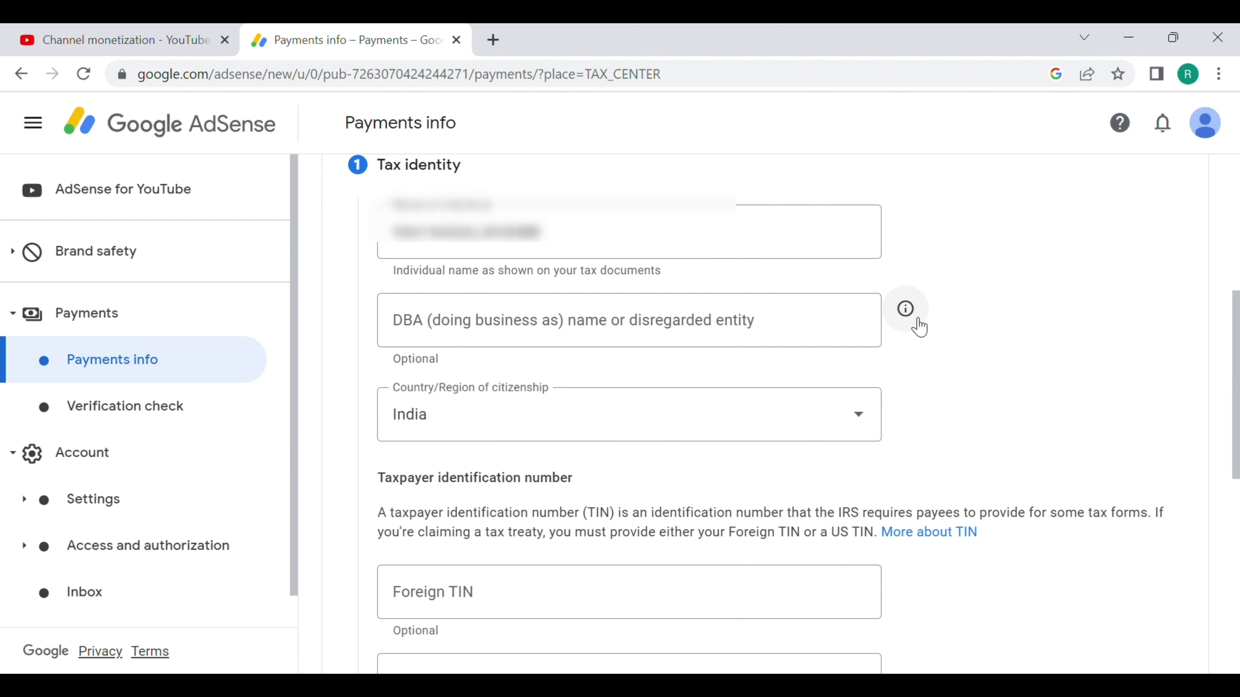
Step: Fill in the foreign taxpayer identification number (Foreign TIN) and submit the Tax identity section
scroll(1013, 376, "down", 3)
scroll(1015, 379, "down", 2)
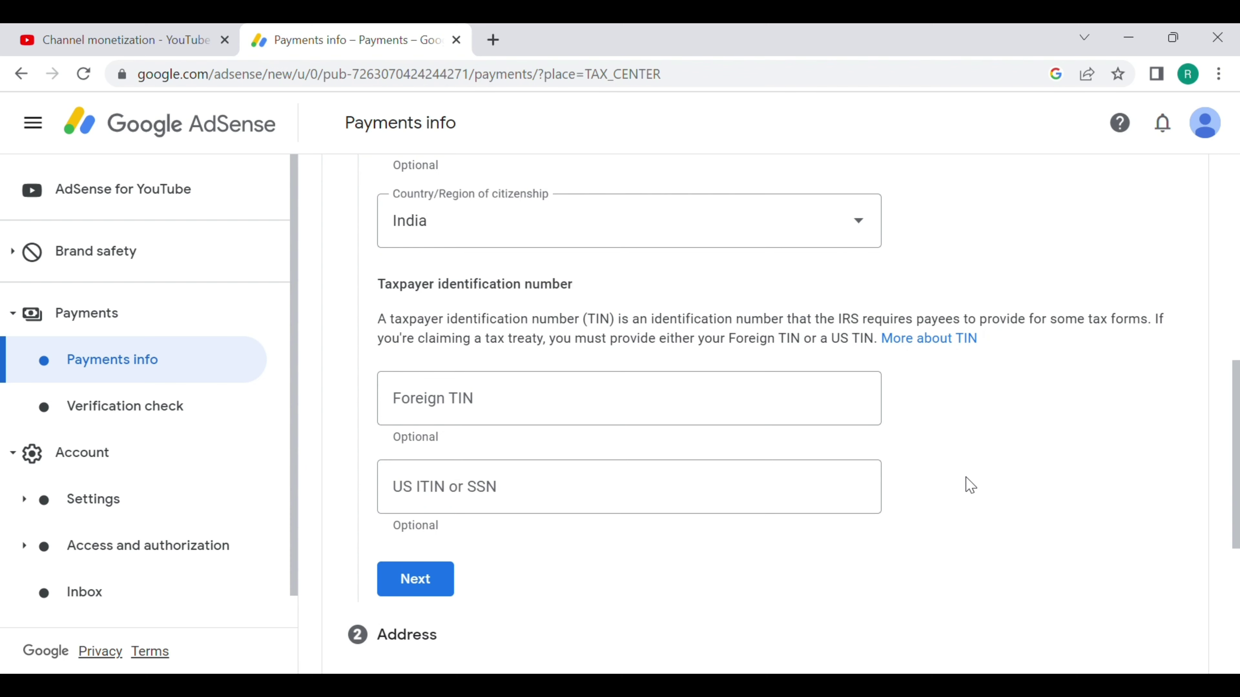
scroll(970, 485, "down", 2)
left_click(628, 299)
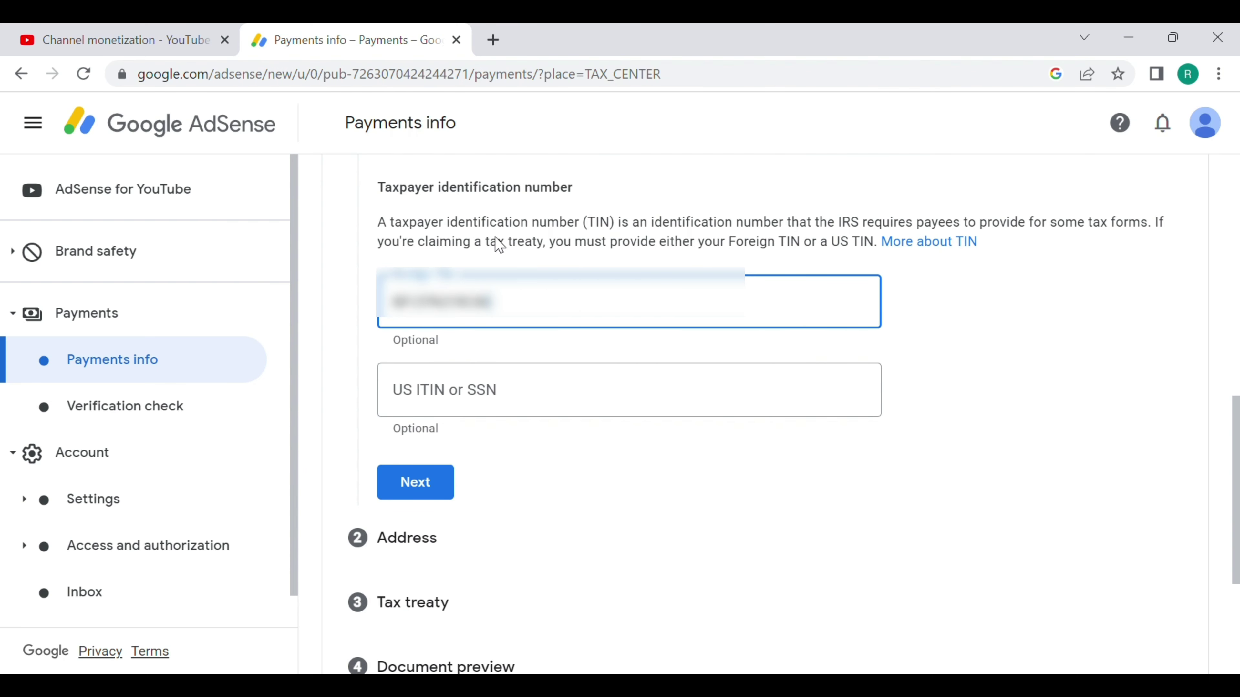
left_click(441, 491)
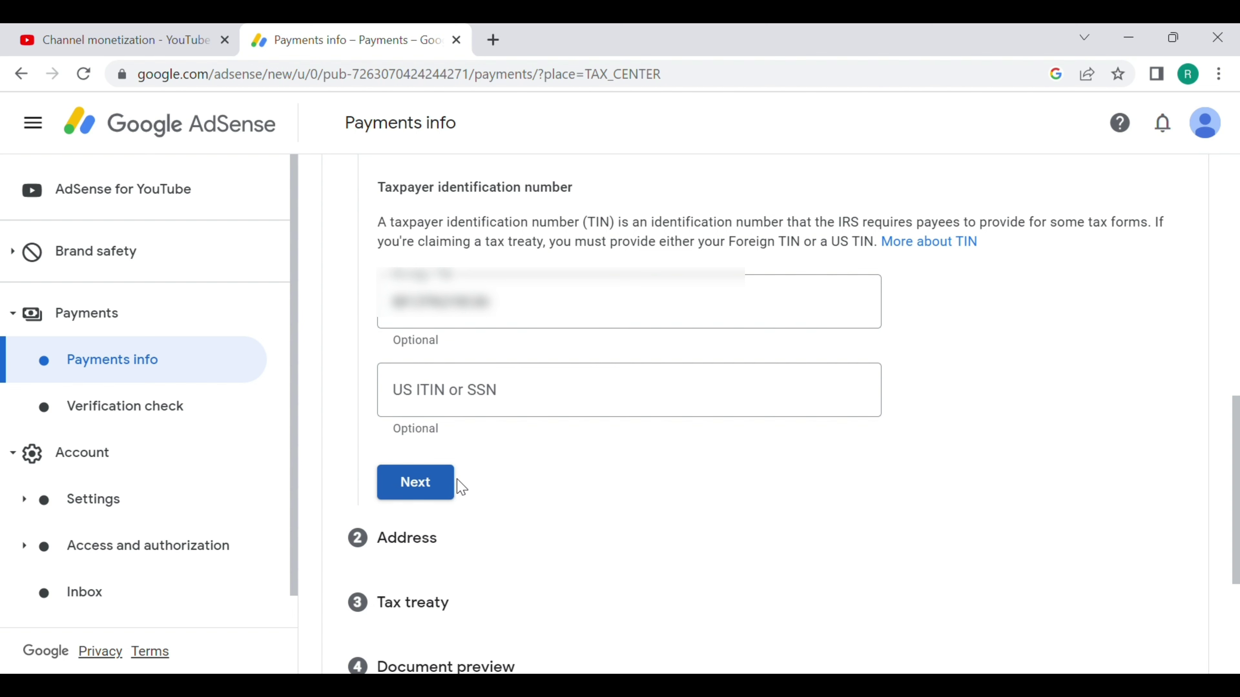
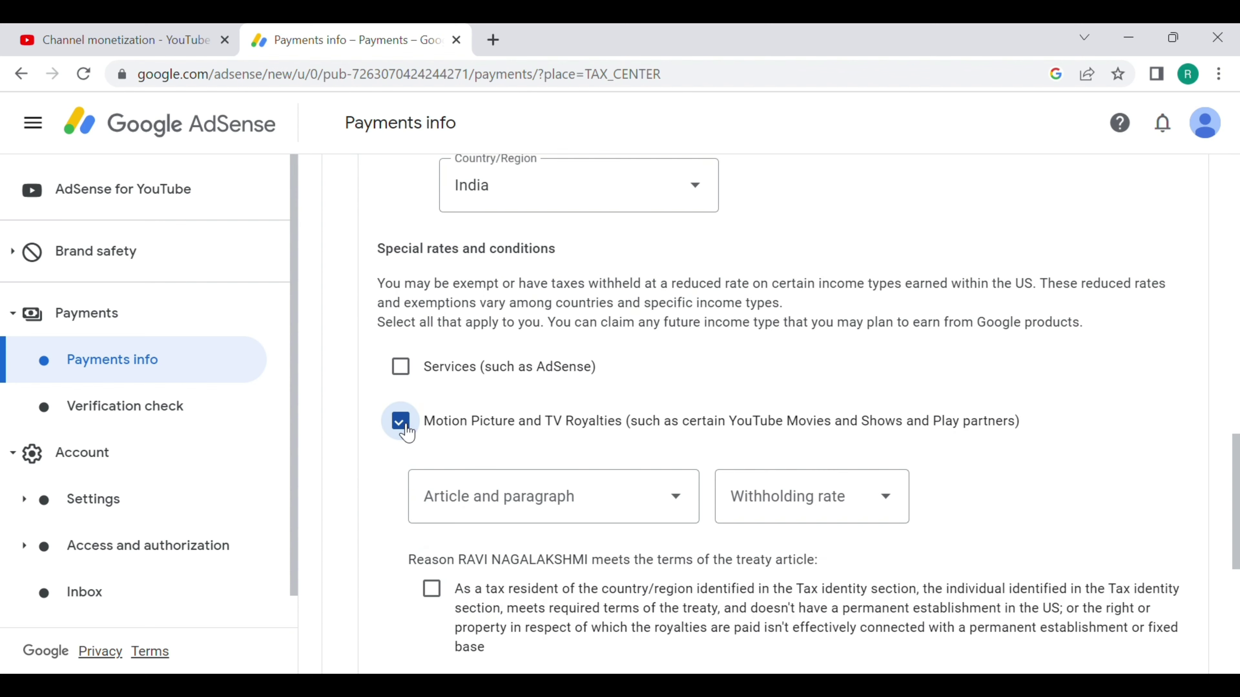
Step: Include Services and Other Copyright Royalties among the income types claimed under the tax treaty's special rates and conditions
scroll(546, 438, "down", 2)
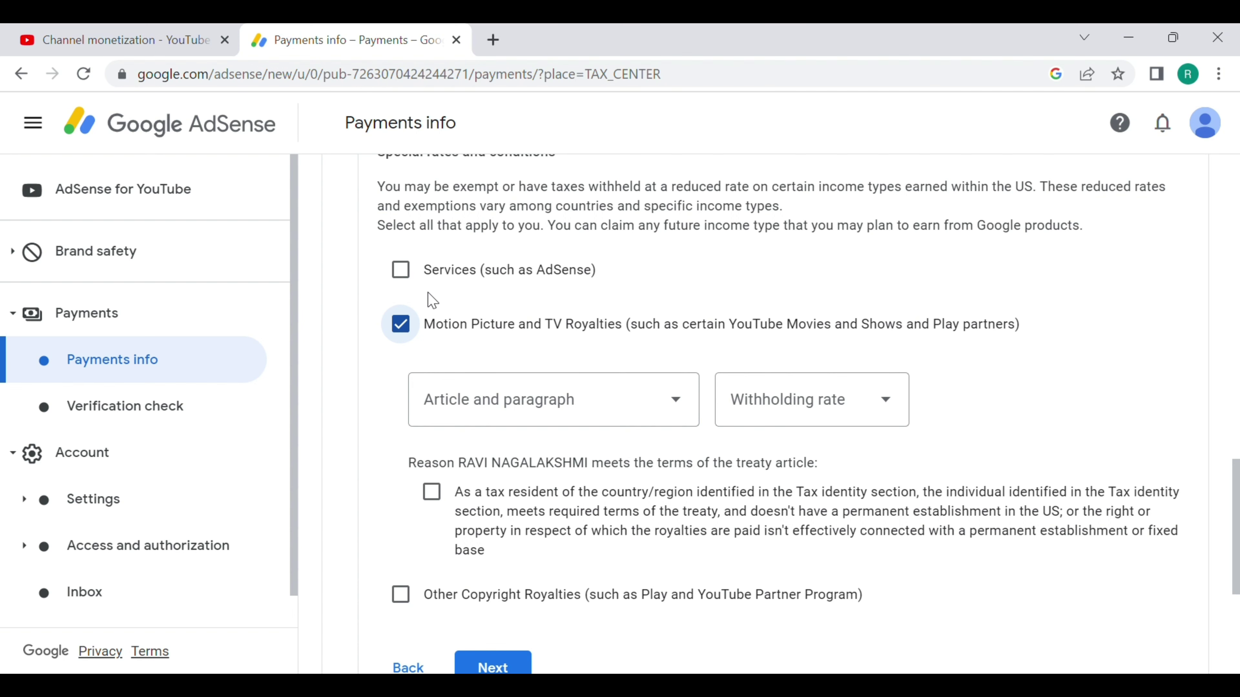
left_click(400, 270)
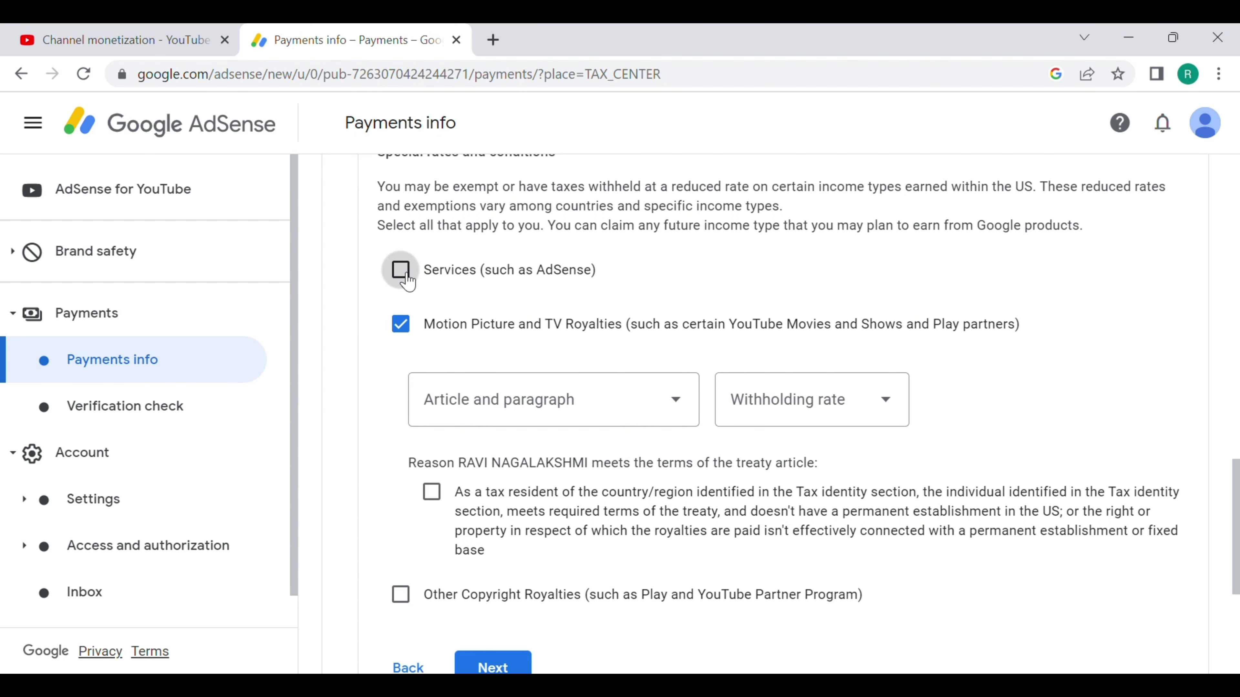
scroll(452, 359, "down", 7)
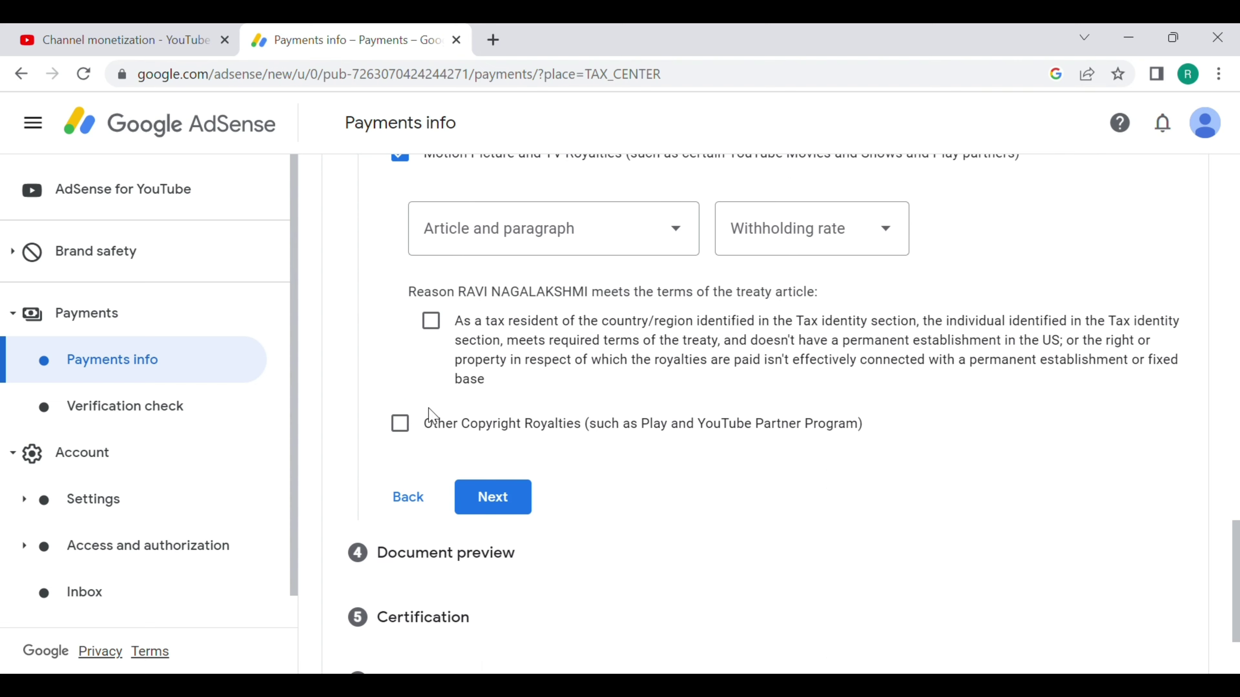
left_click(401, 424)
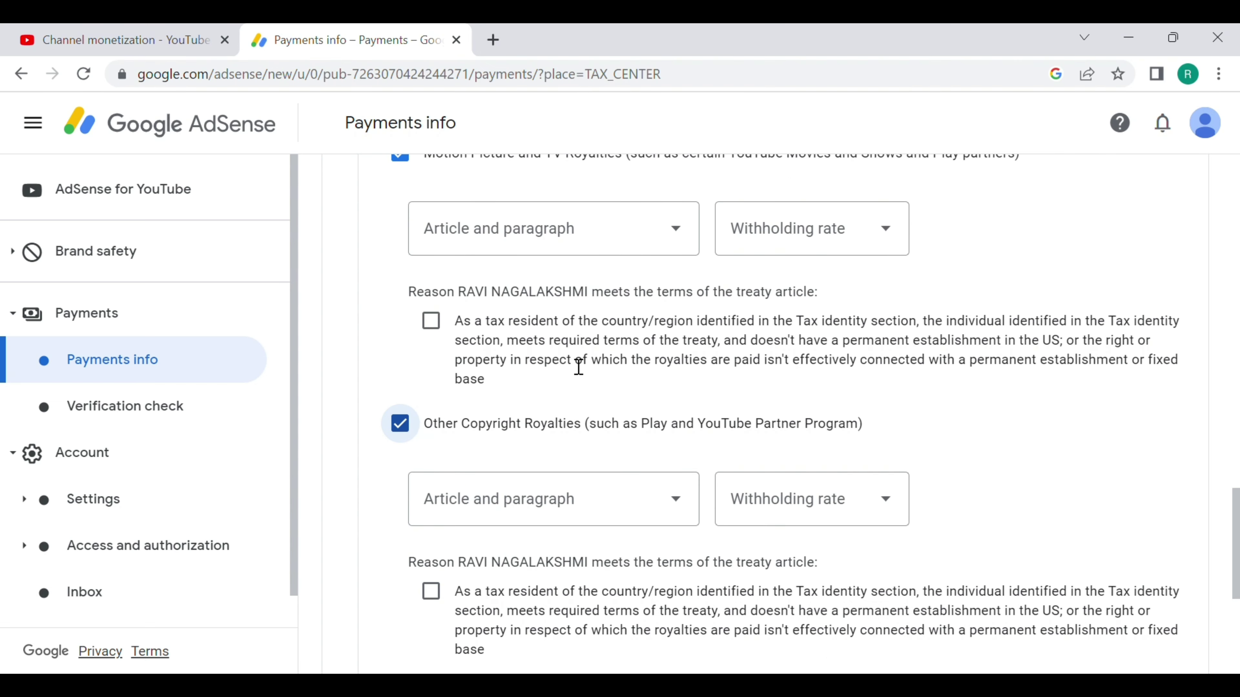
Step: For Services, select Article 7 and paragraph 1 with the 0% reduced treaty rate, and confirm the treaty terms are met
scroll(563, 303, "up", 5)
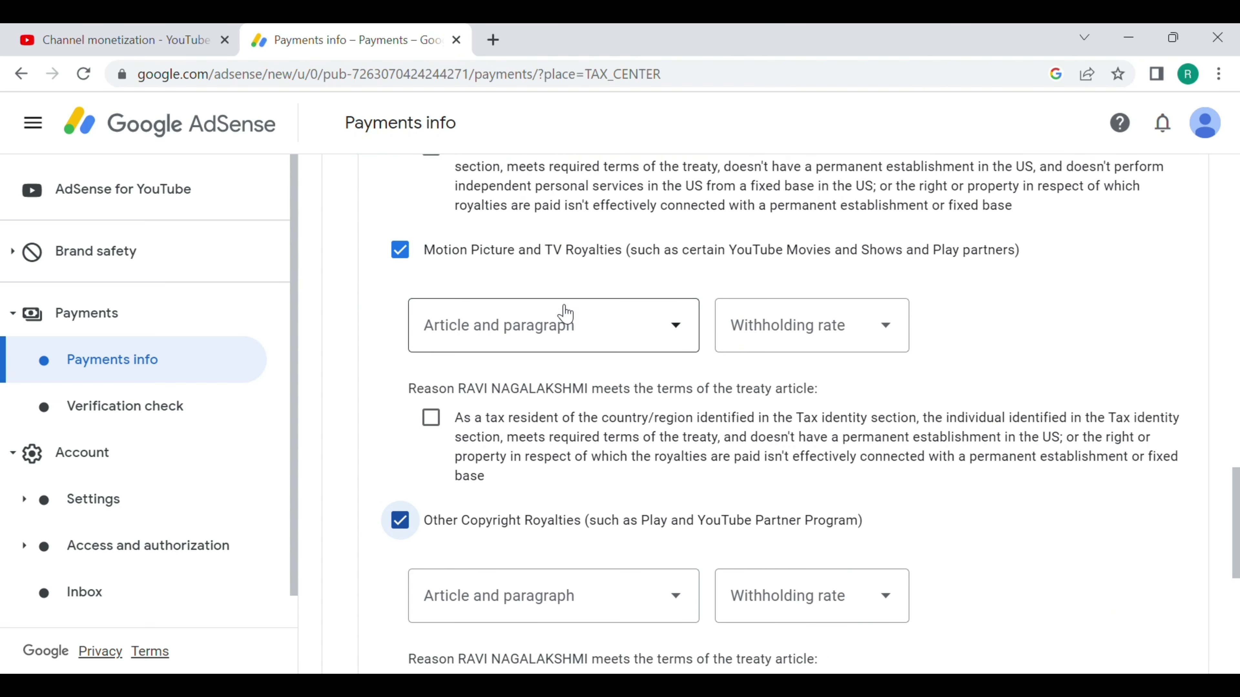
scroll(562, 329, "up", 4)
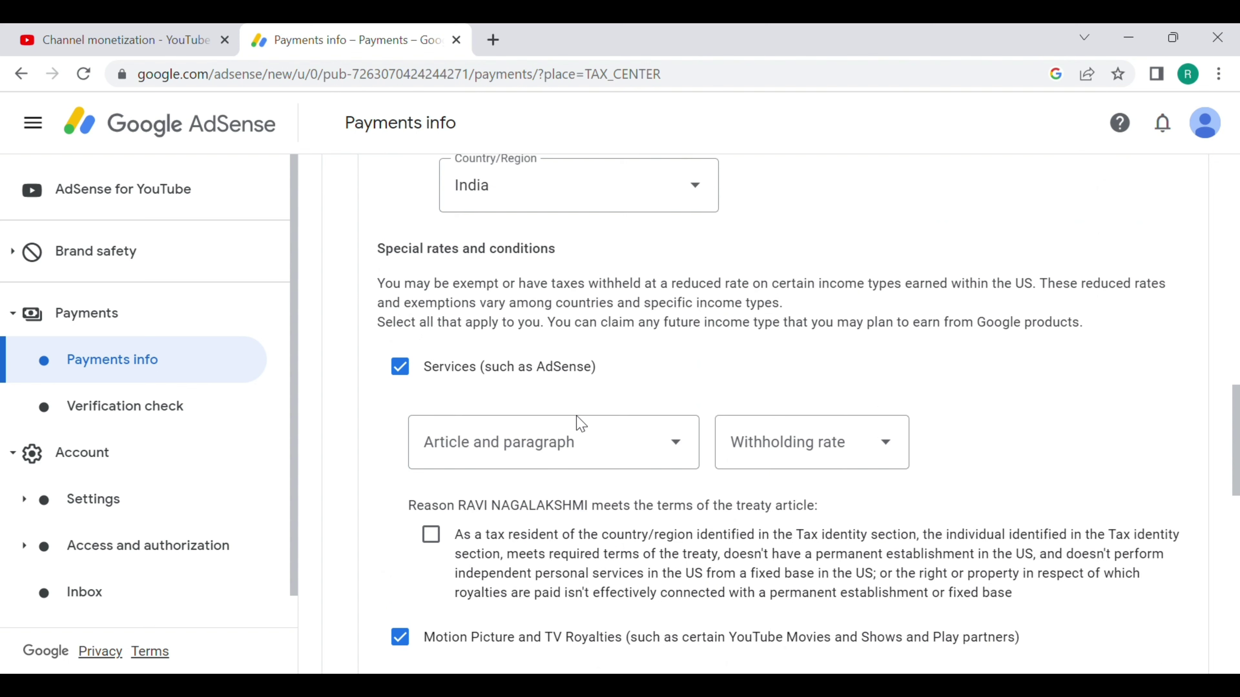
left_click(582, 438)
left_click(542, 507)
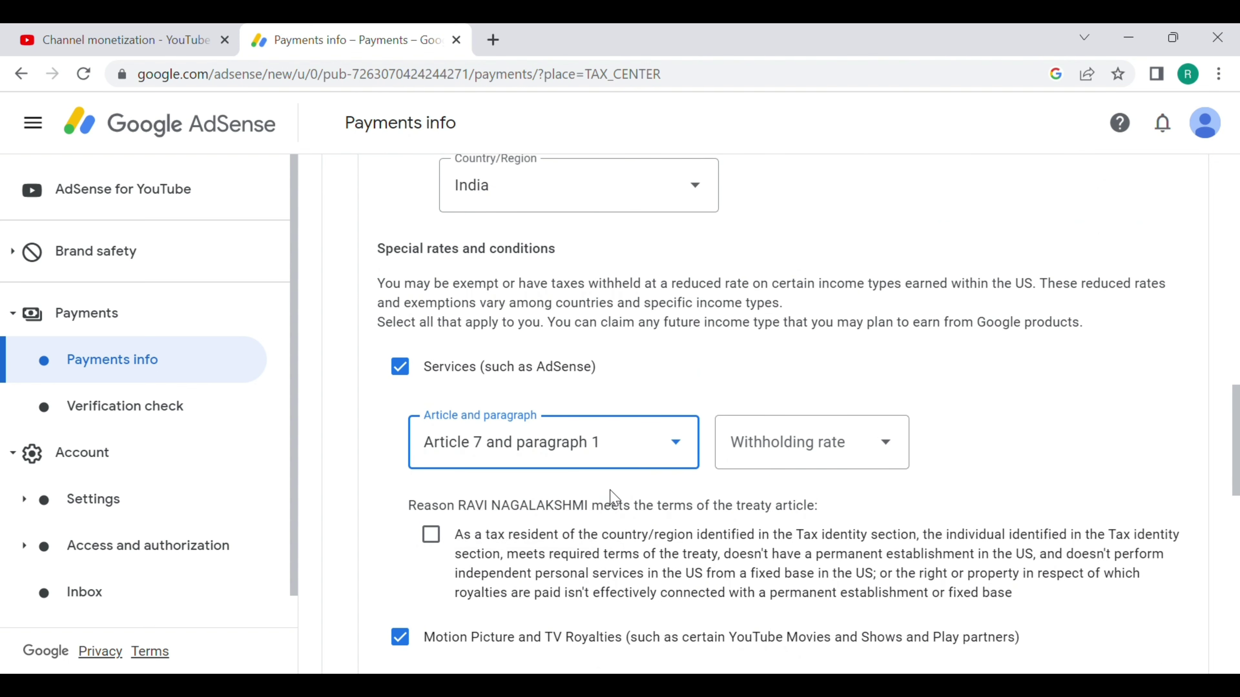
left_click(839, 461)
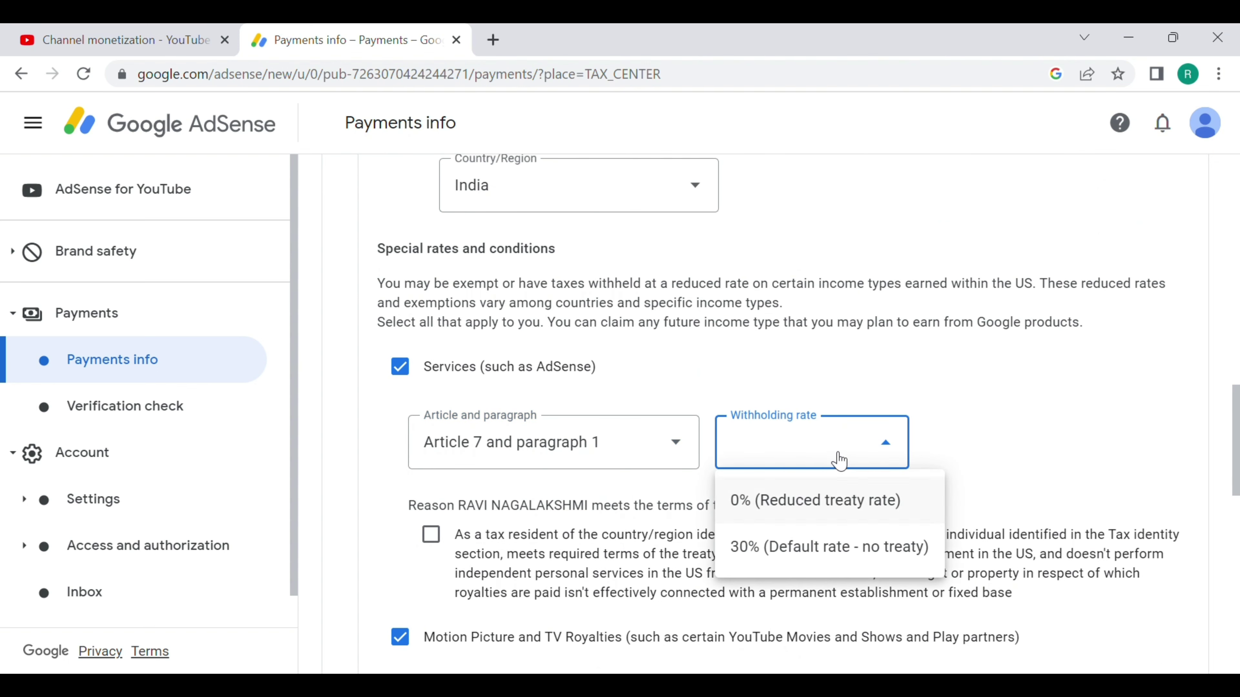
left_click(815, 503)
scroll(812, 480, "down", 1)
scroll(813, 480, "down", 3)
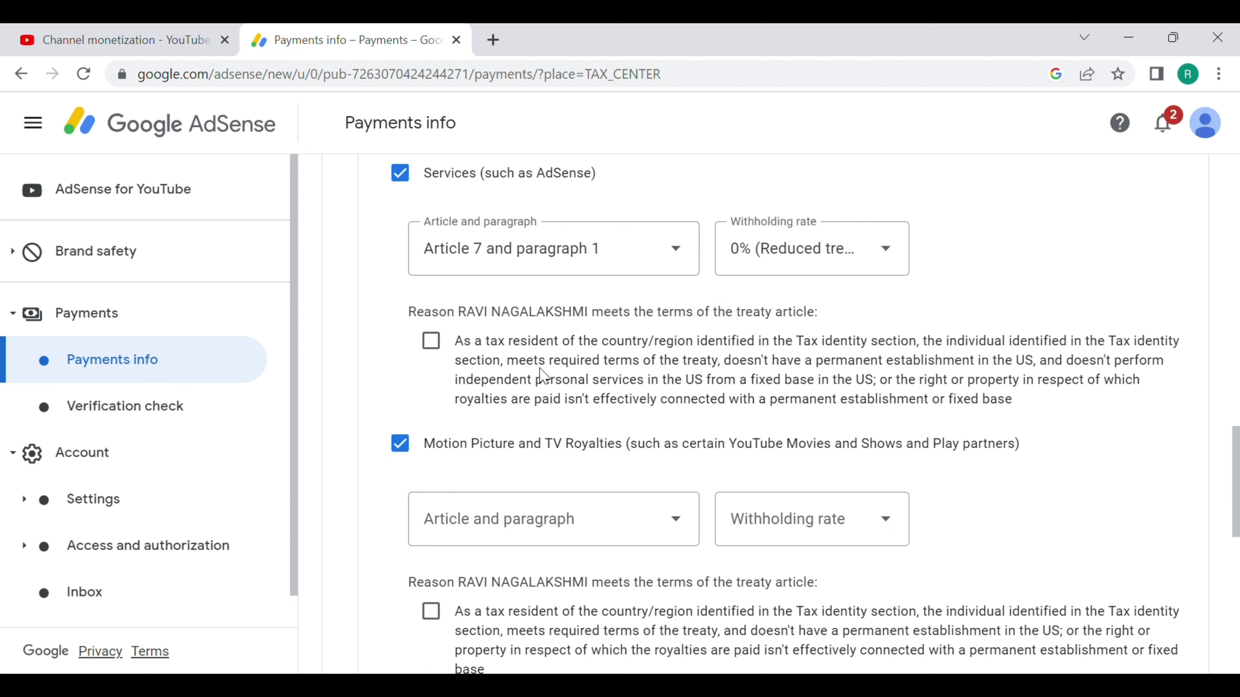
left_click(432, 342)
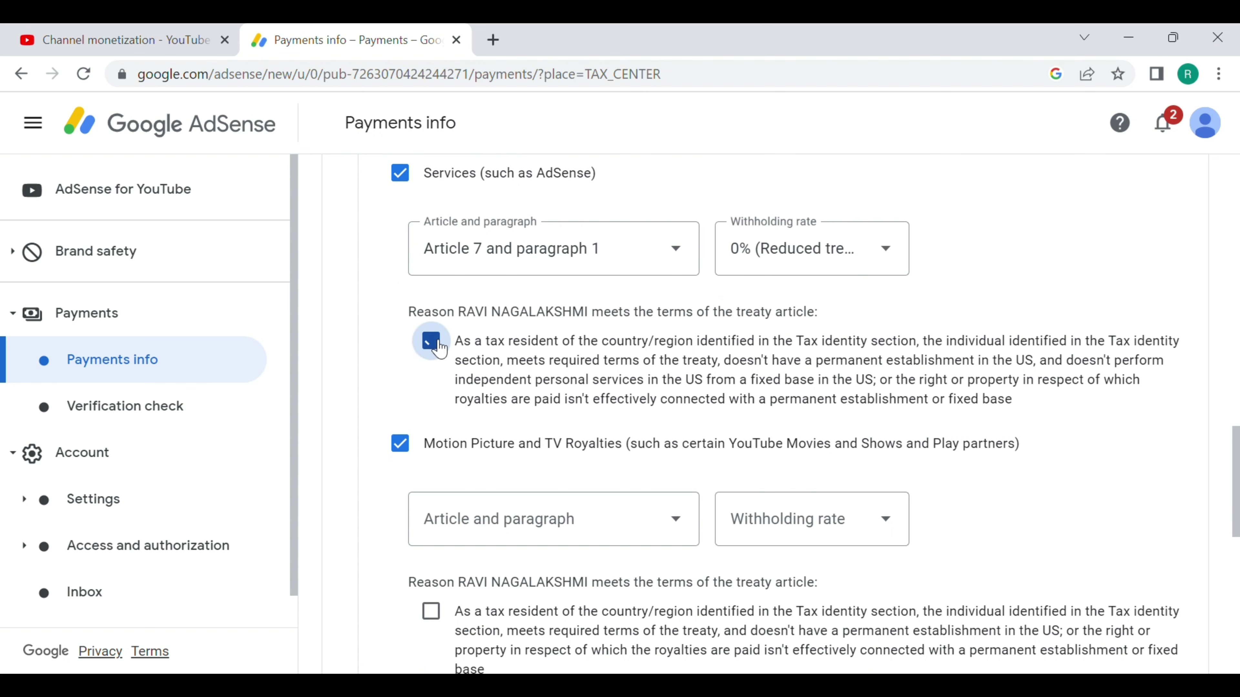
Step: For Motion Picture and TV Royalties, select Article 12 and paragraph 2A II with the 15% reduced treaty rate, and confirm the treaty terms
left_click(586, 540)
left_click(585, 569)
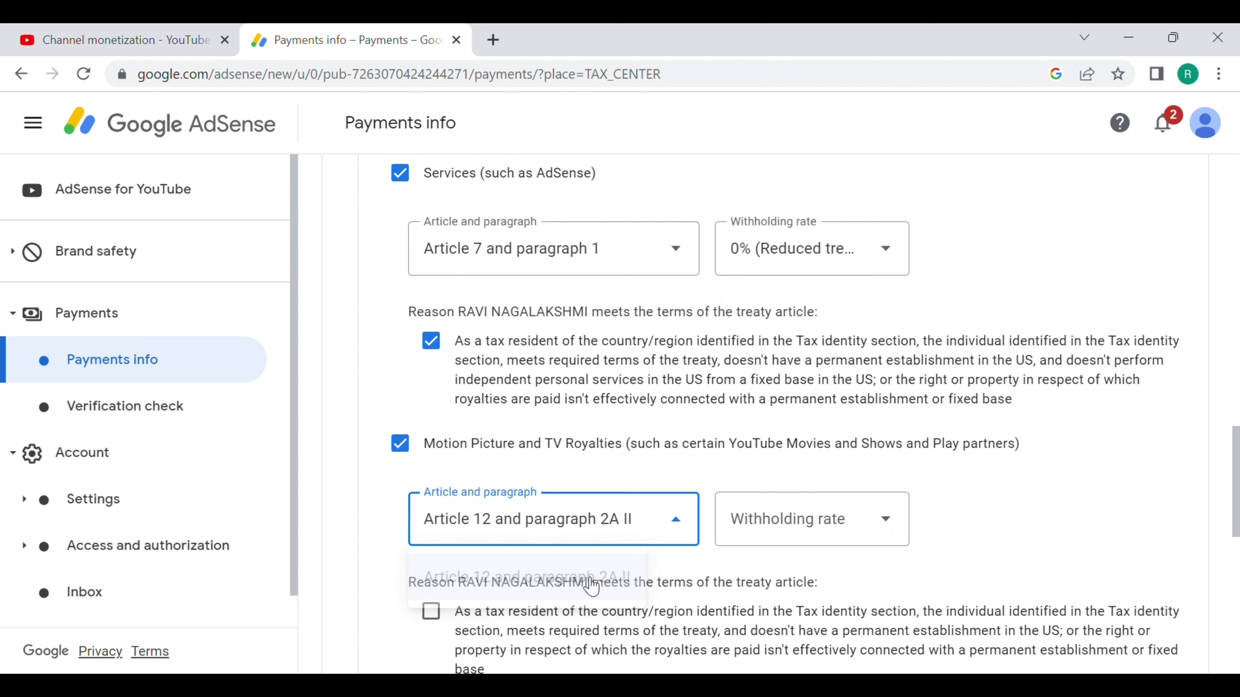
left_click(786, 537)
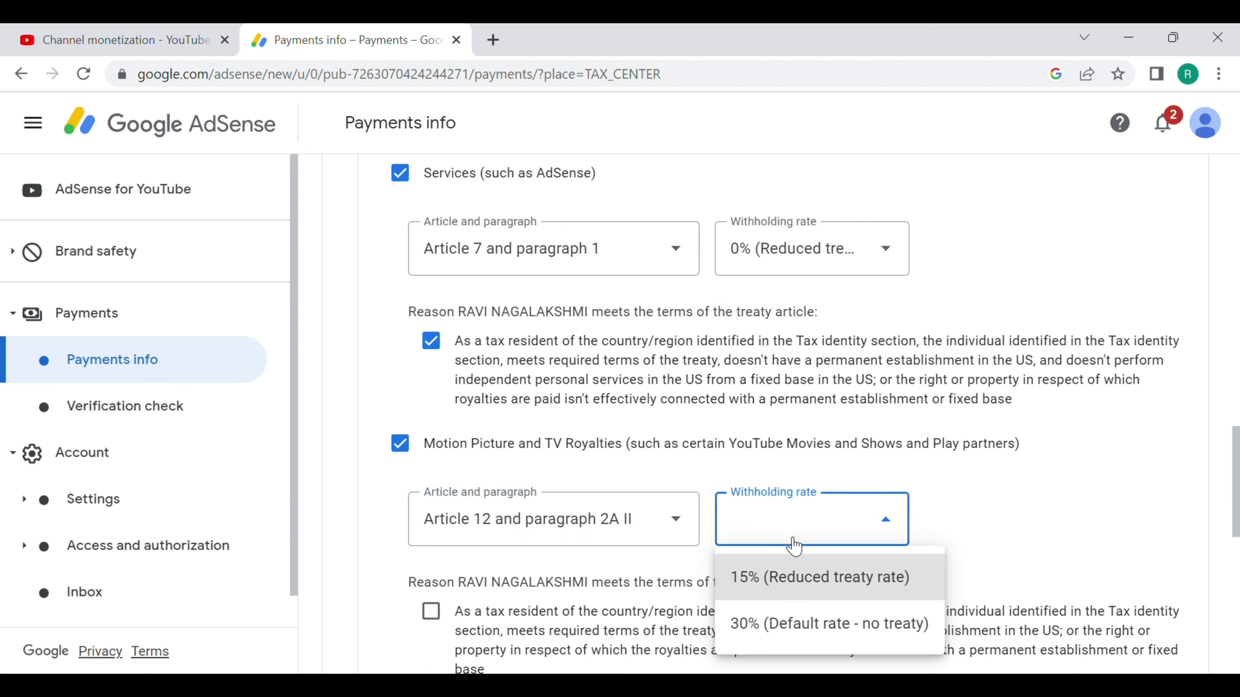
left_click(805, 581)
scroll(948, 515, "down", 5)
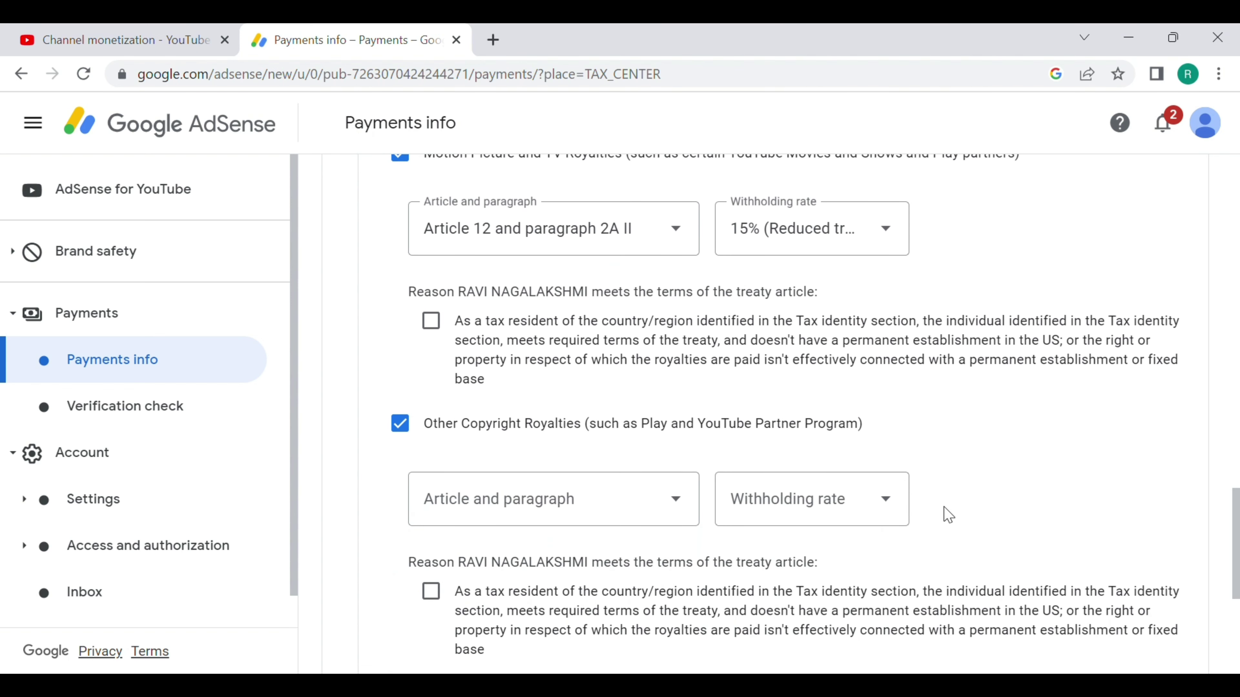
left_click(430, 321)
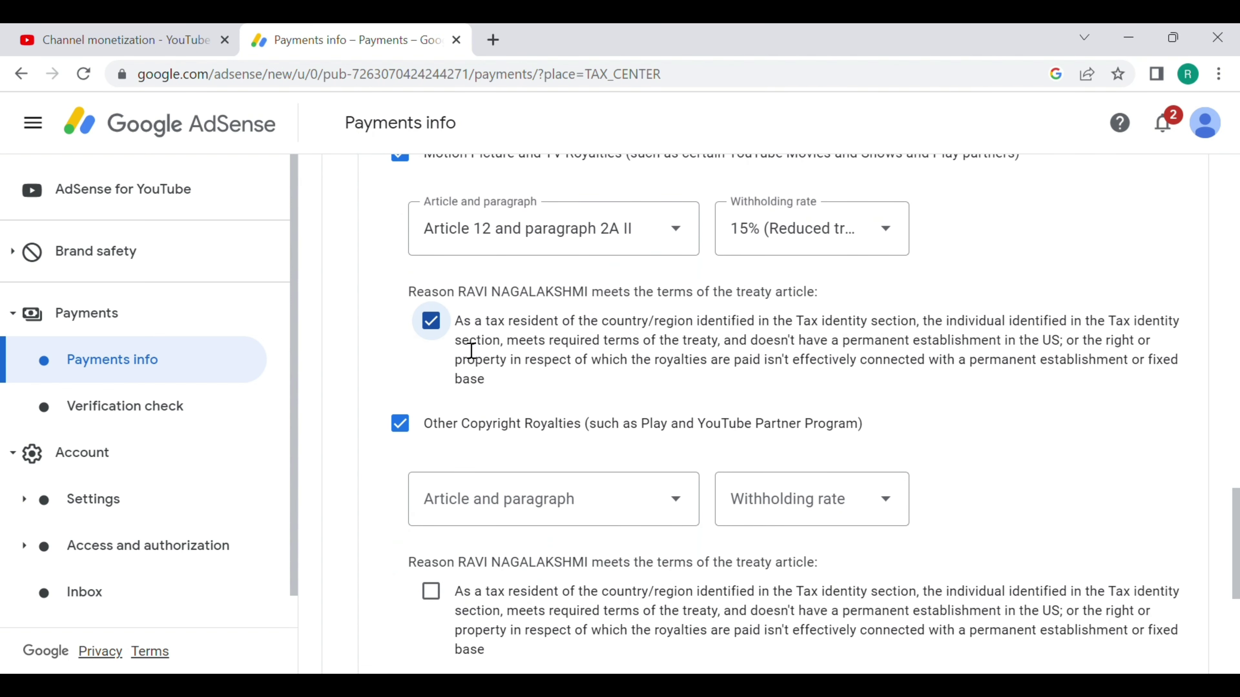
Step: For Other Copyright Royalties, select Article 12 and paragraph 2A II with the 15% reduced treaty rate, and confirm the treaty terms
left_click(561, 508)
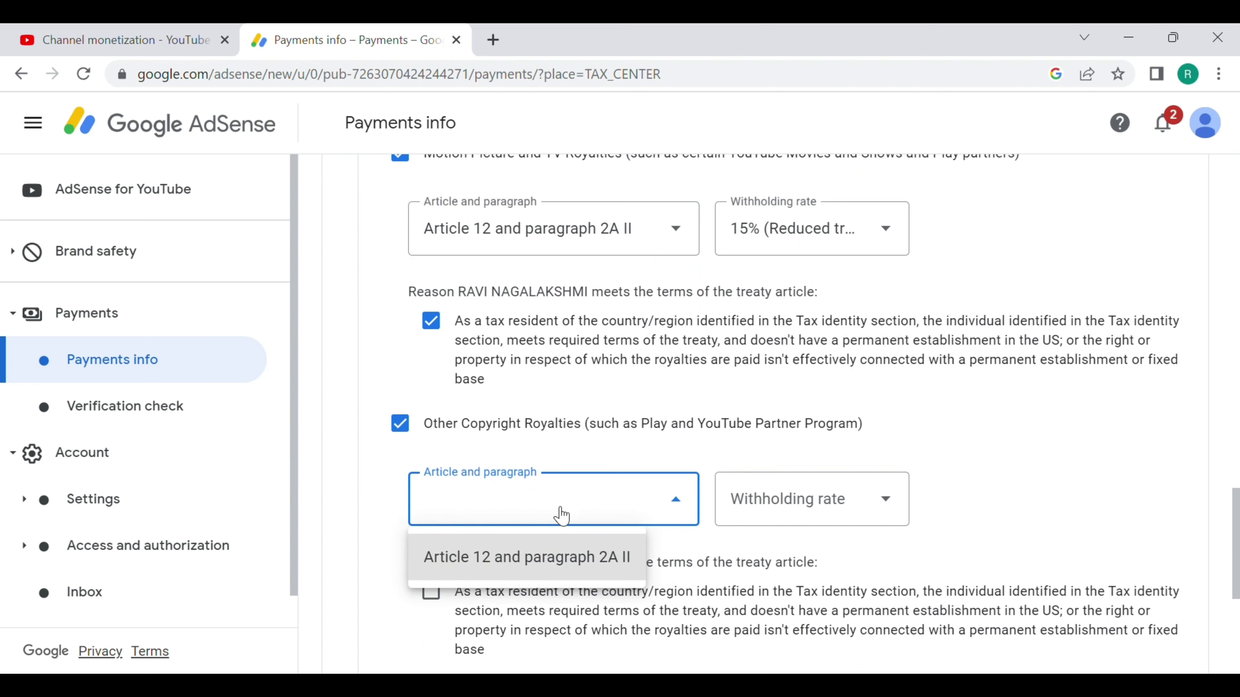
left_click(552, 561)
left_click(765, 518)
left_click(788, 557)
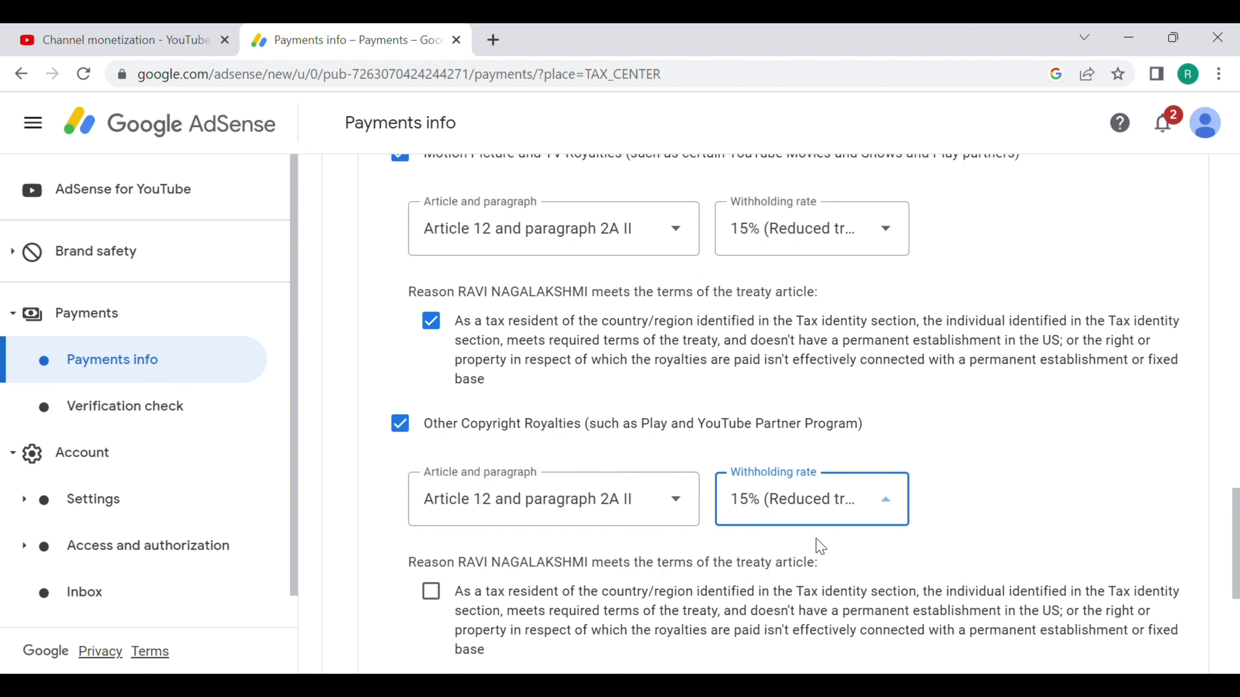
scroll(765, 469, "down", 2)
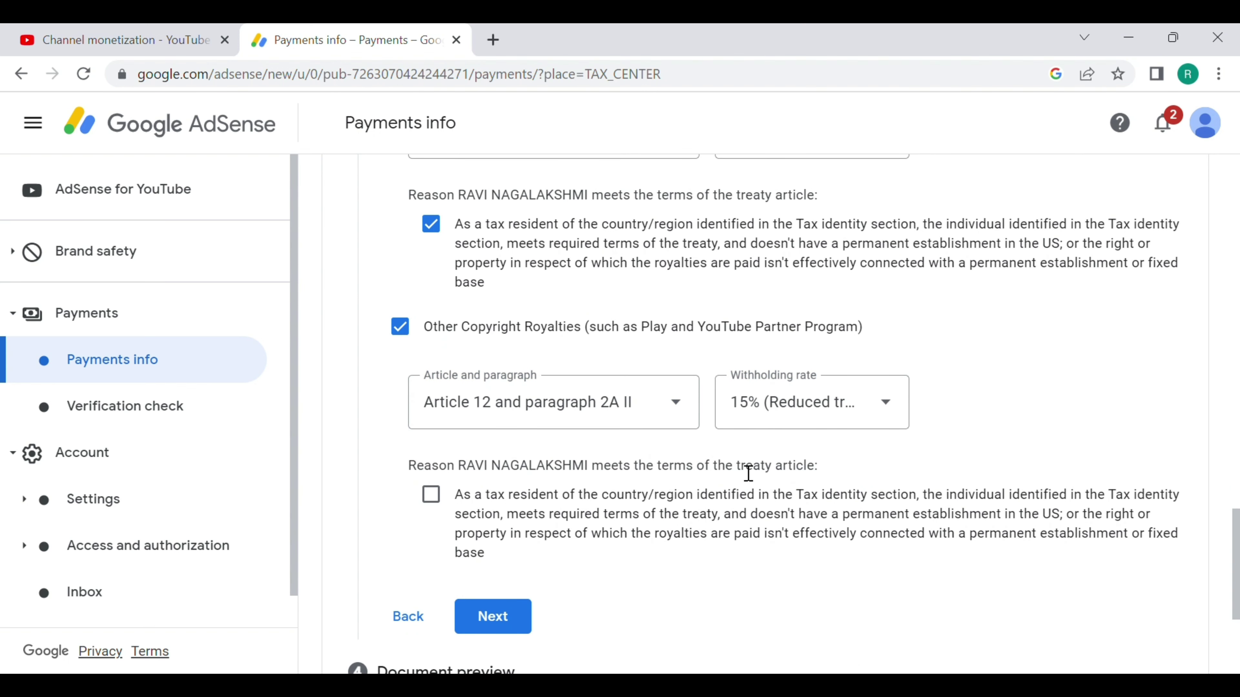
left_click(431, 495)
scroll(543, 515, "down", 2)
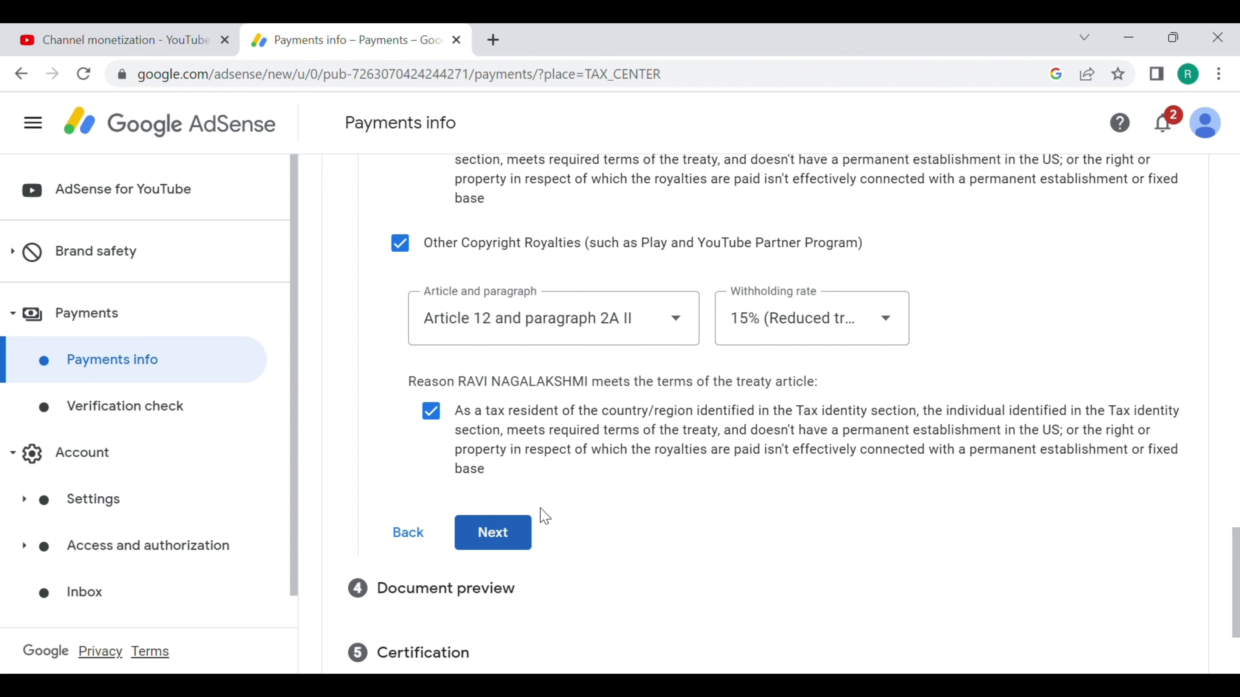
Step: Declare residency in the country claiming a treaty with the US, and proceed from the Tax treaty section to the document preview
scroll(544, 516, "up", 8)
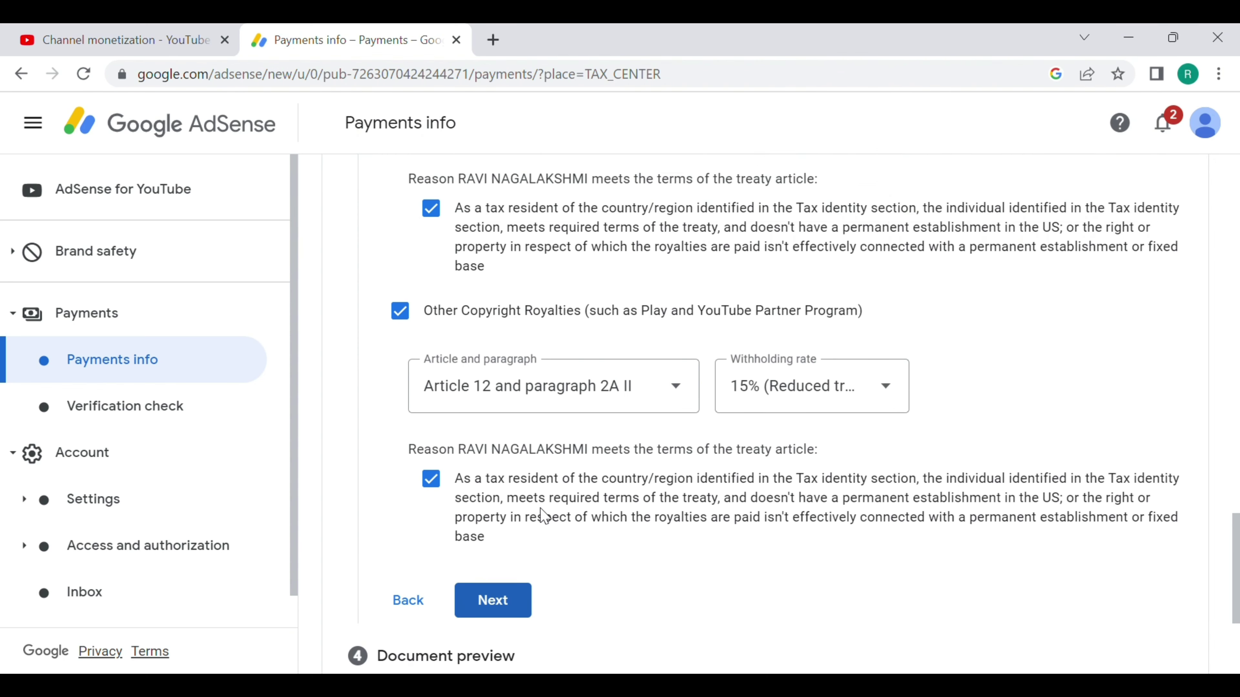
scroll(547, 515, "up", 8)
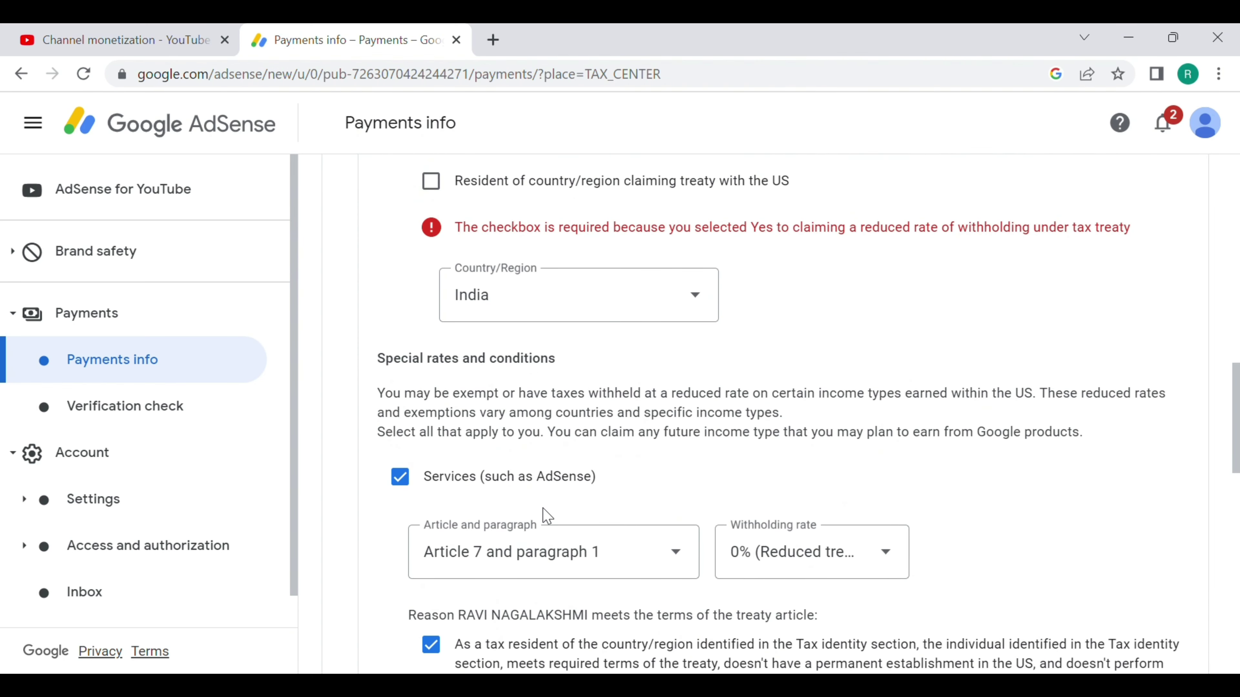
scroll(546, 515, "up", 2)
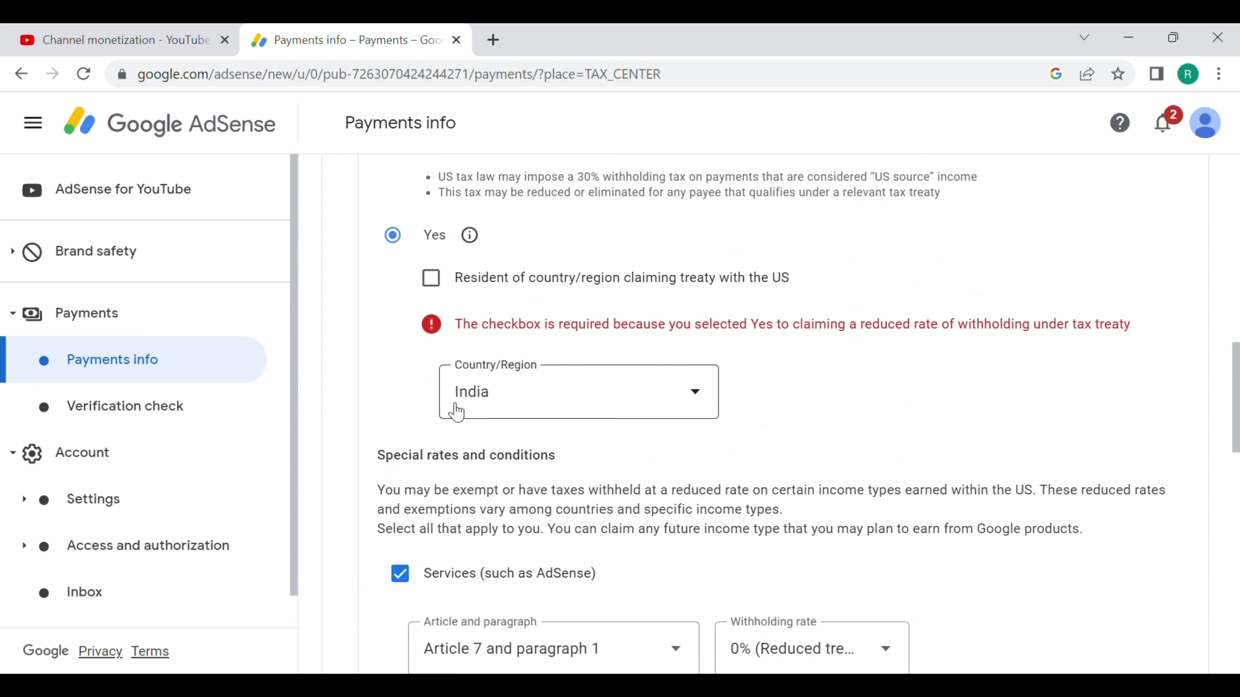
scroll(457, 406, "up", 4)
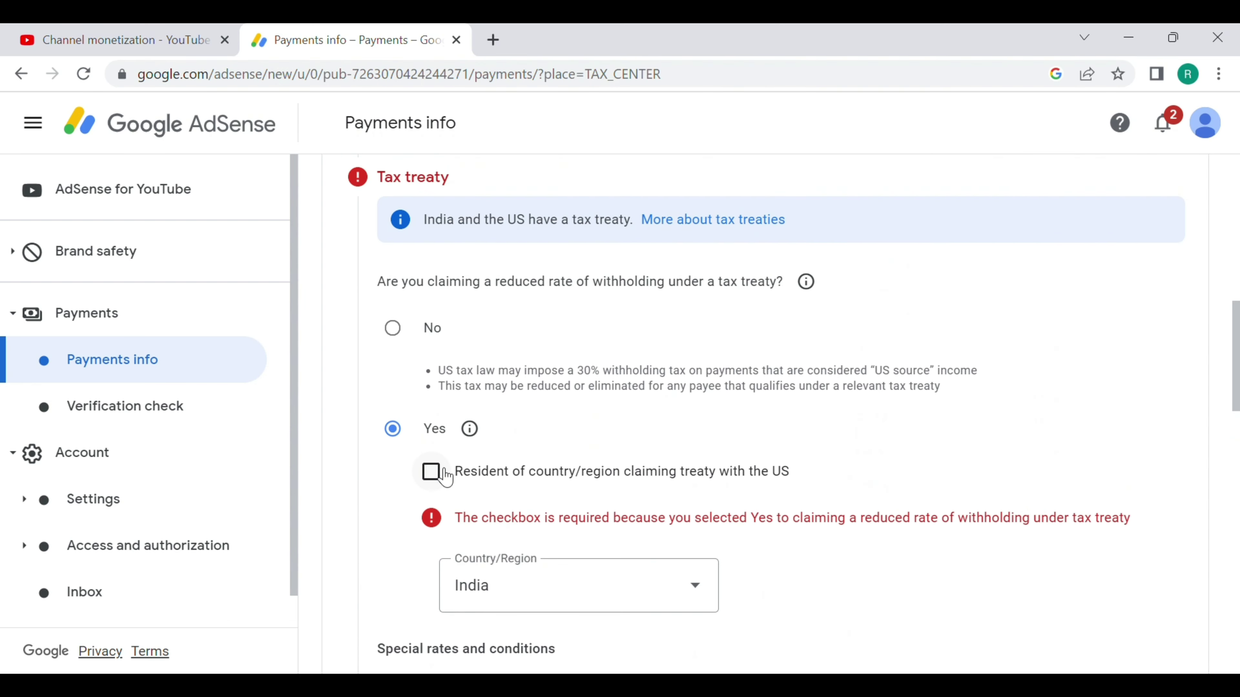
left_click(431, 471)
scroll(586, 501, "down", 9)
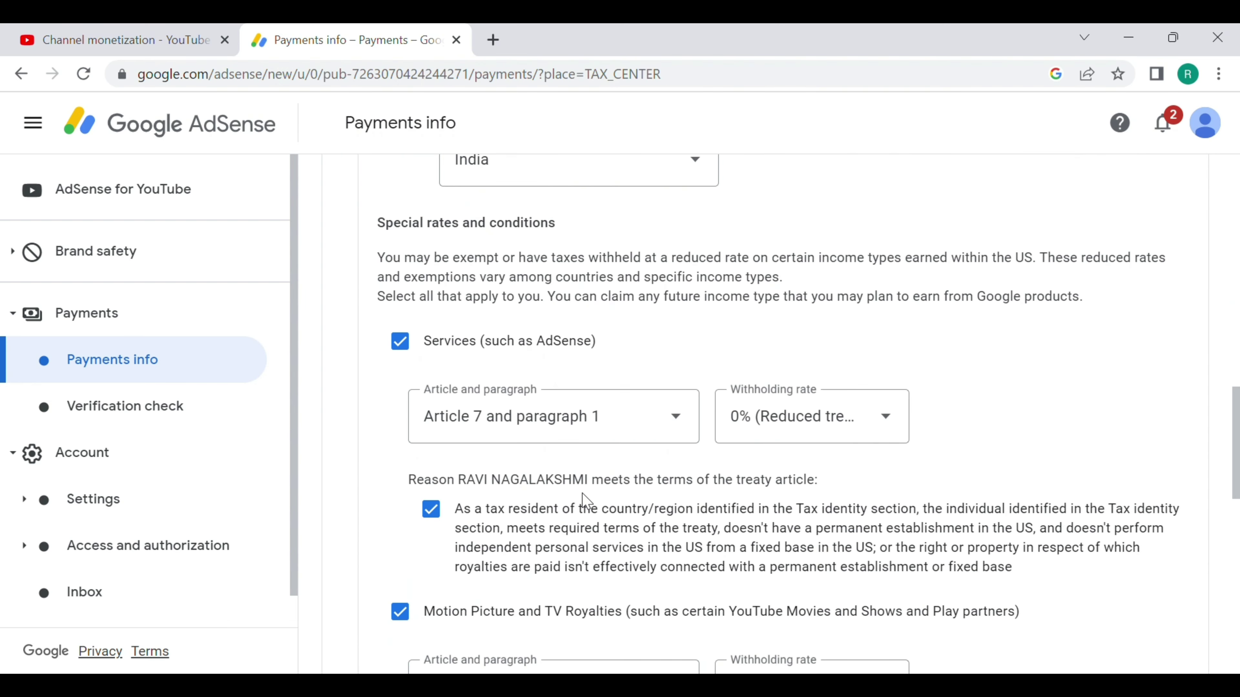
scroll(589, 500, "up", 1)
scroll(588, 500, "up", 8)
scroll(590, 500, "down", 20)
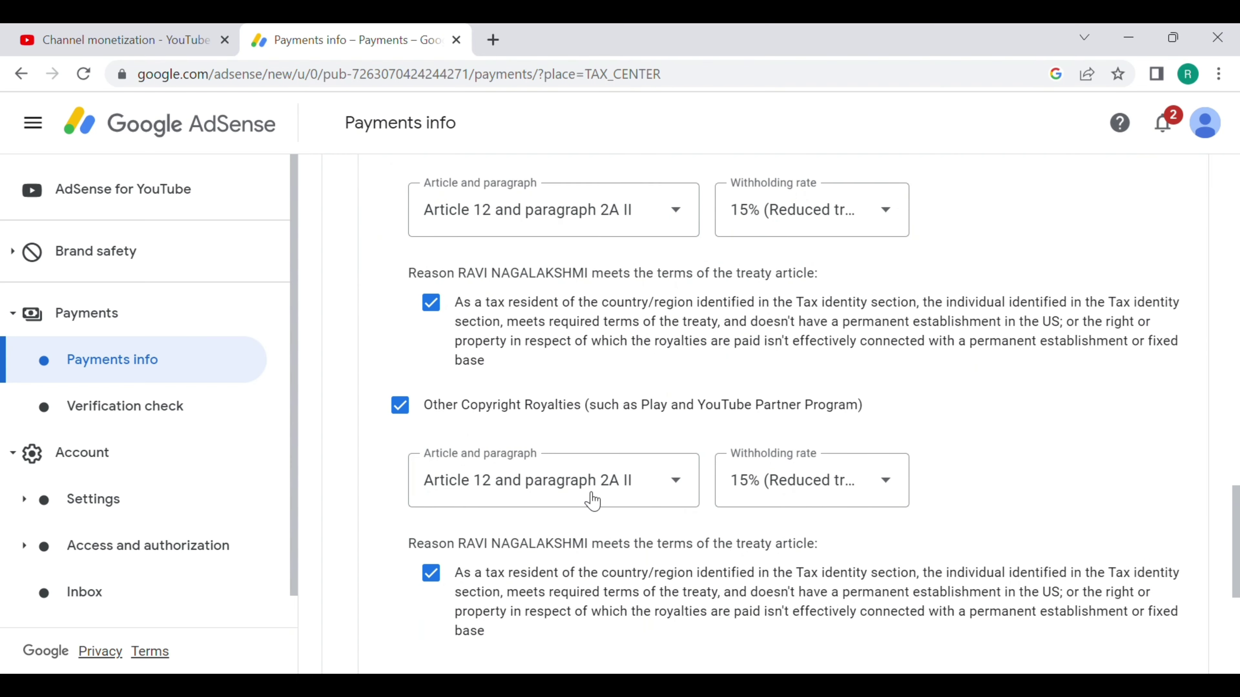
left_click(512, 364)
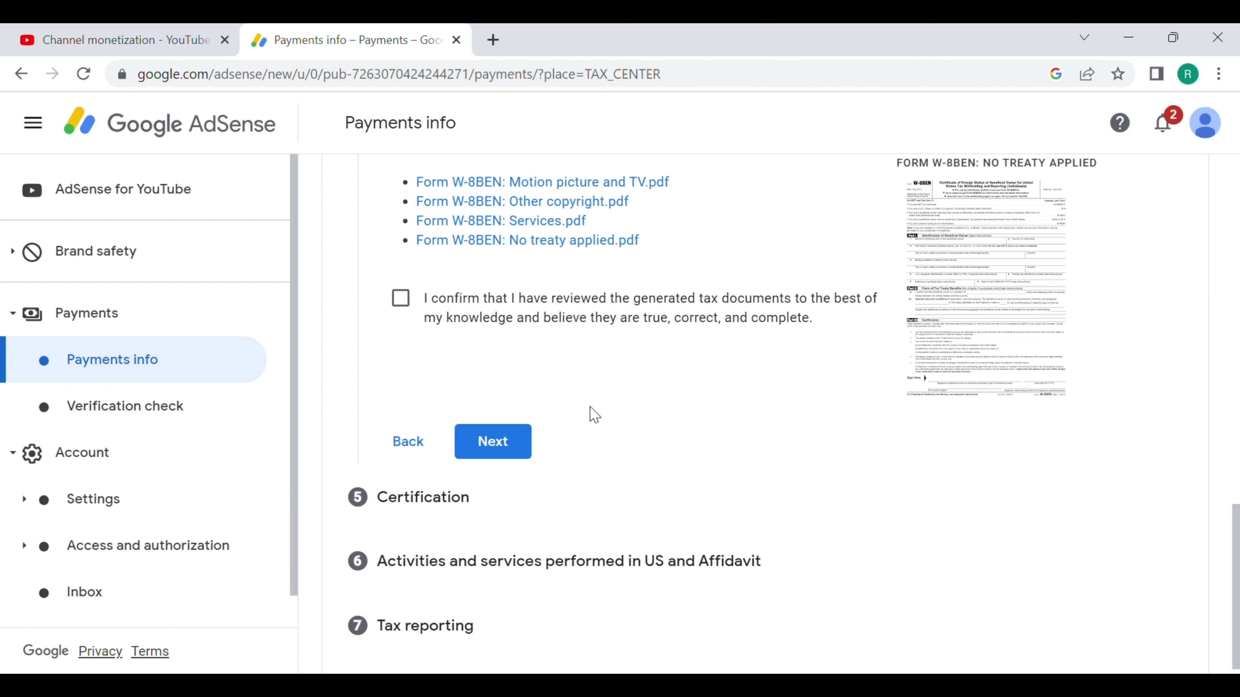
Step: Review the entered tax details and confirm that the generated tax documents are true, correct, and complete
scroll(592, 414, "up", 10)
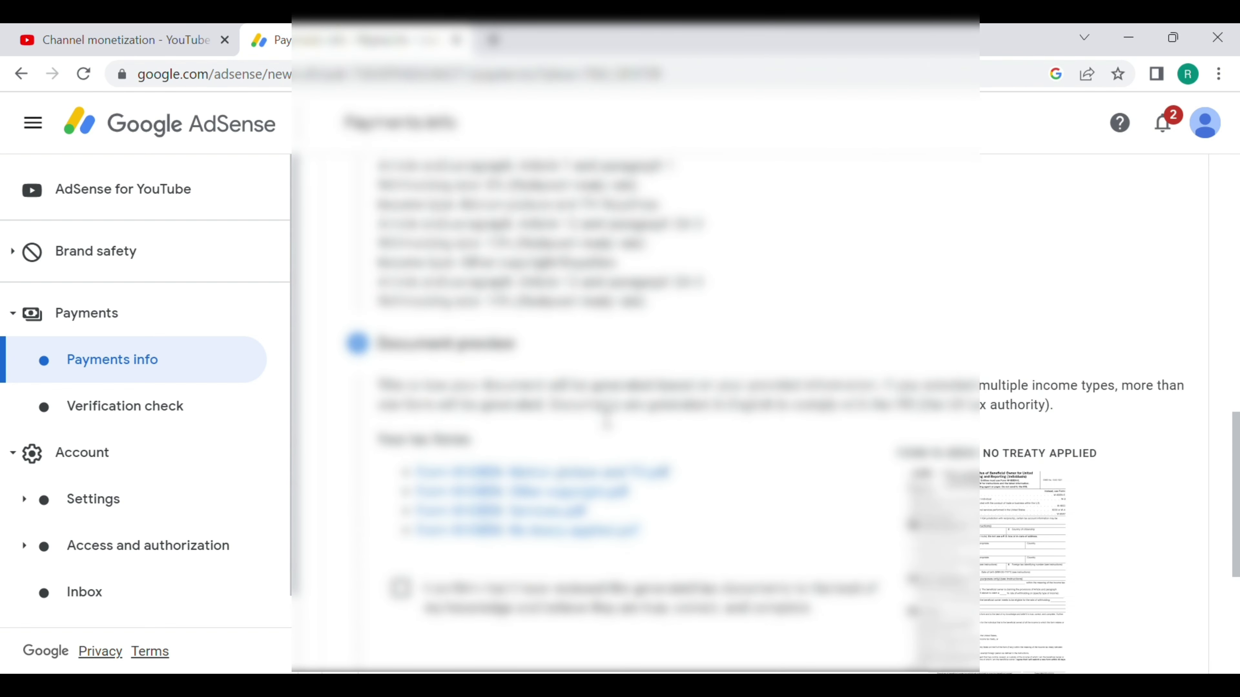
scroll(634, 418, "up", 5)
scroll(637, 417, "down", 5)
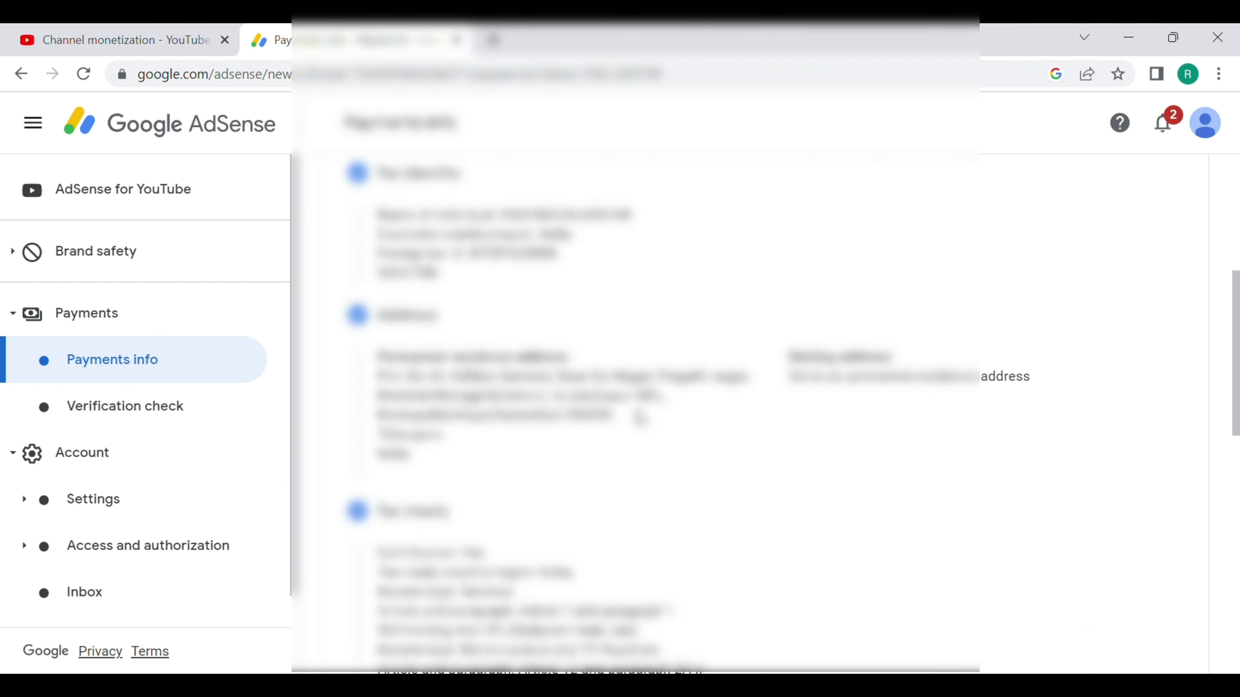
scroll(641, 418, "down", 7)
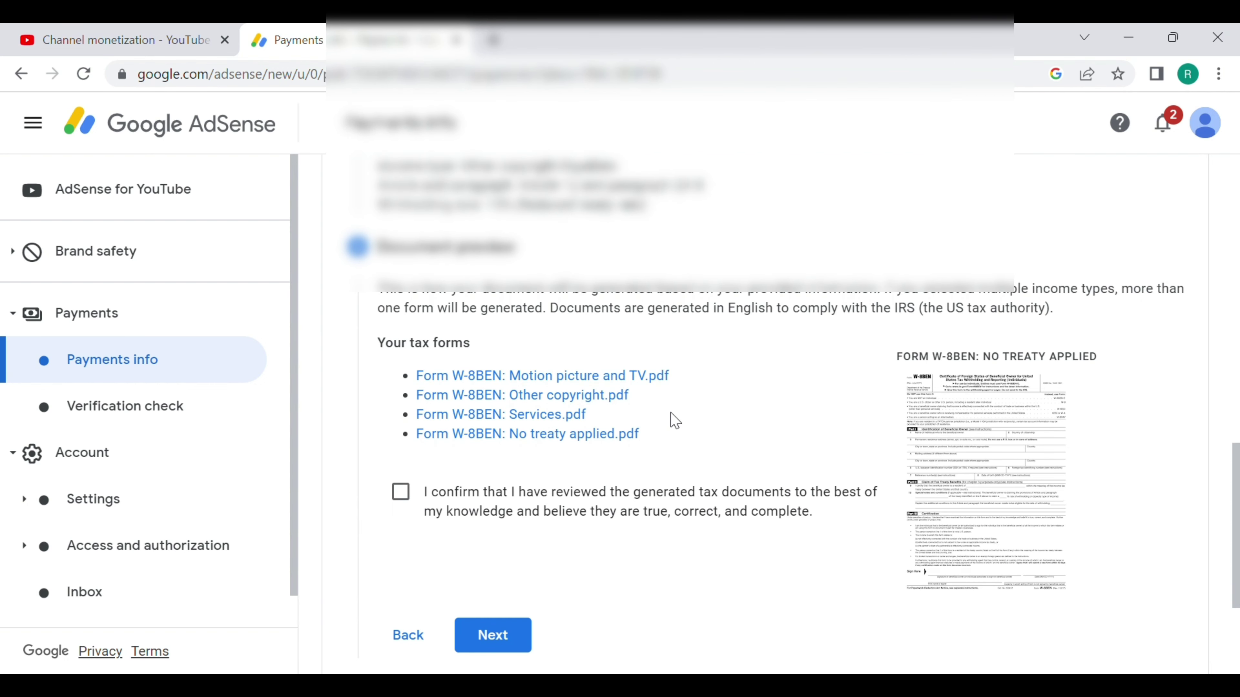
left_click(400, 492)
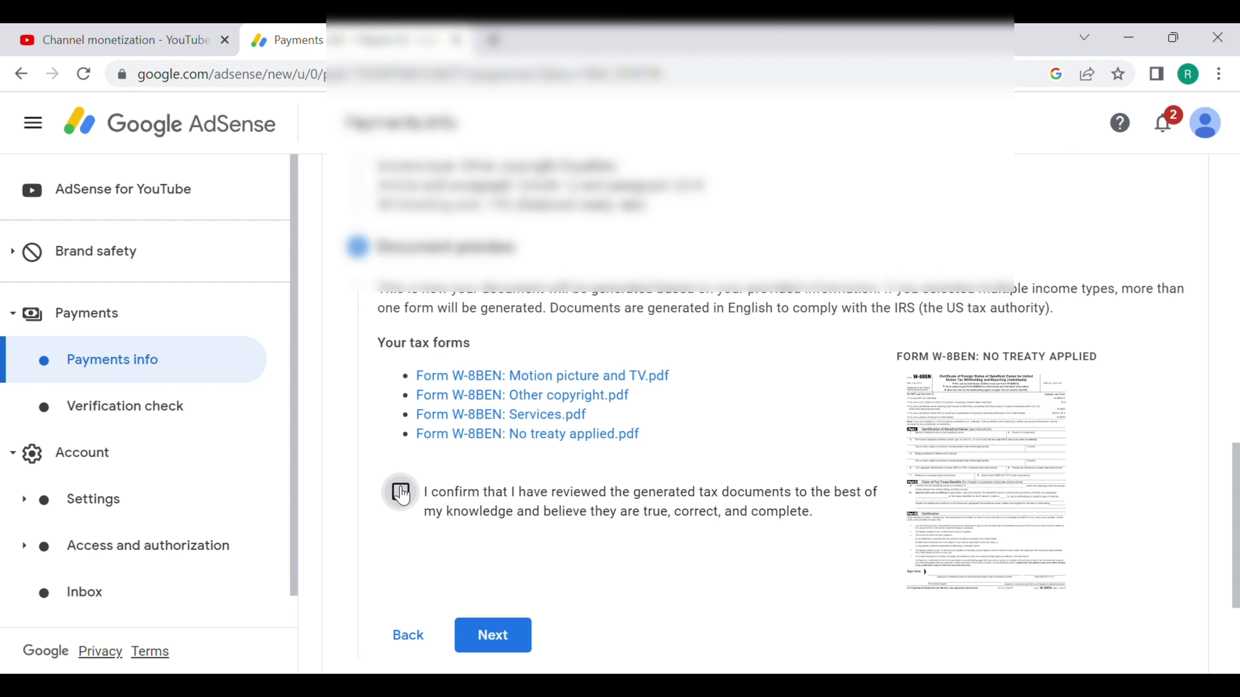
scroll(567, 538, "down", 2)
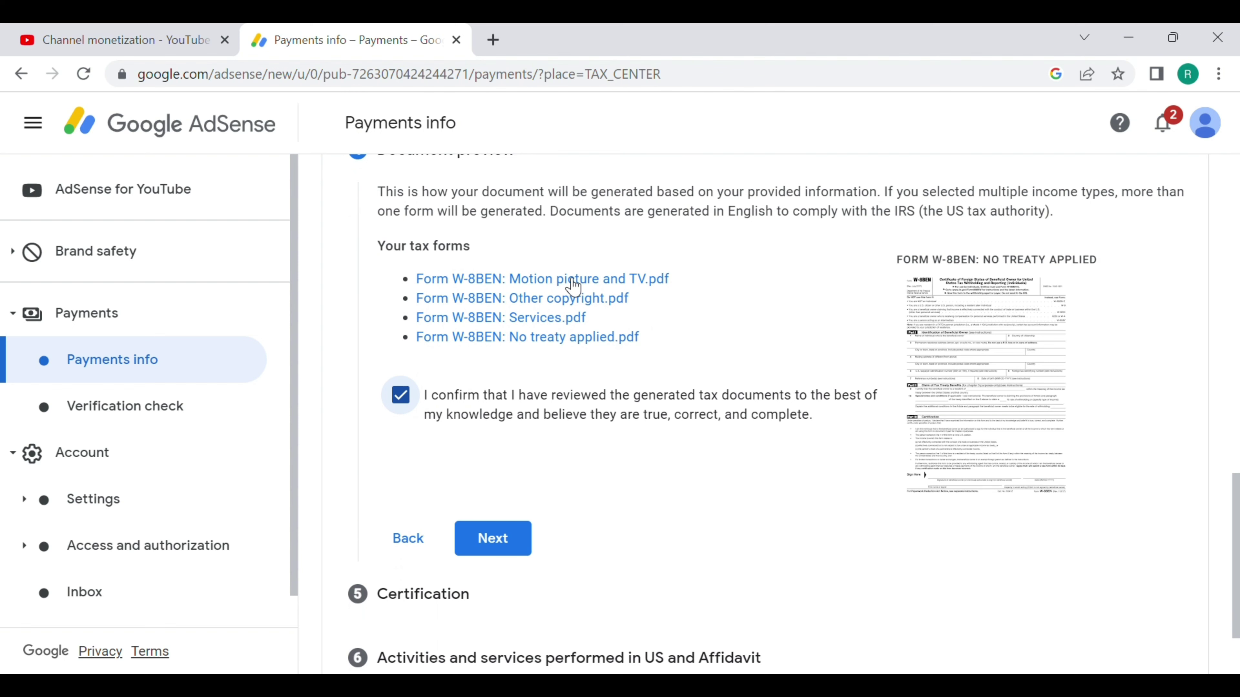
Step: View the generated Form W-8BEN: Other copyright.pdf, close it, and proceed to the Certification section
left_click(589, 299)
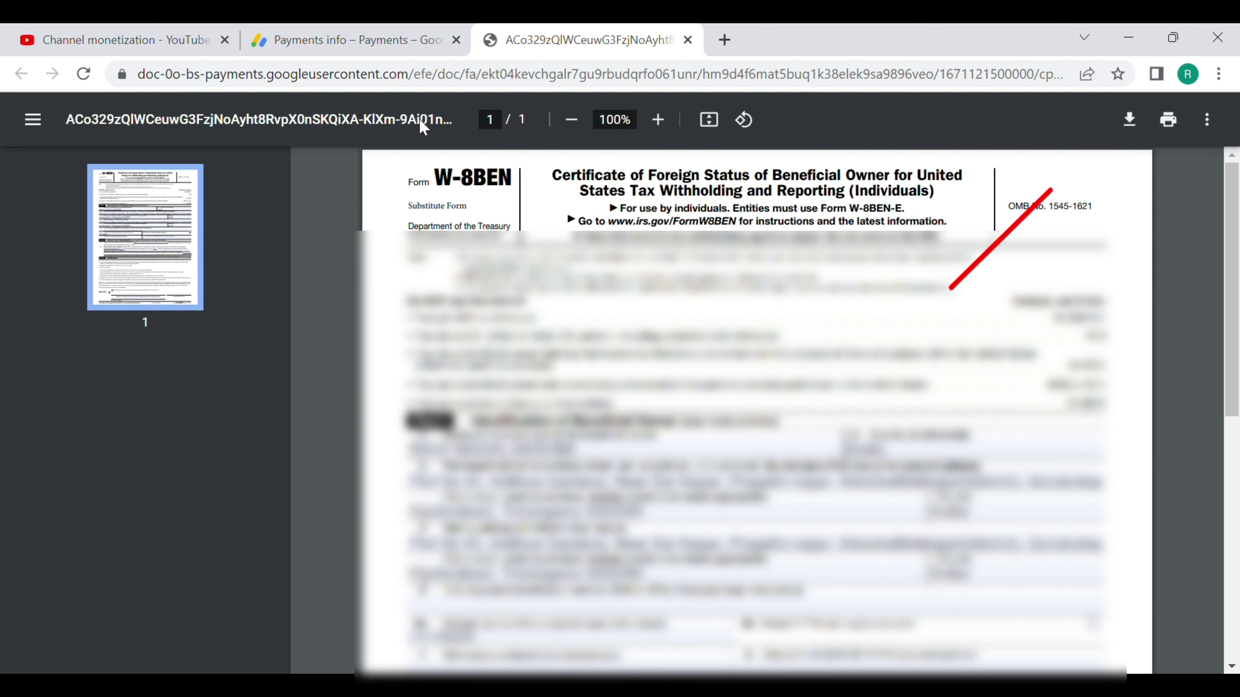
key("ctrl+w")
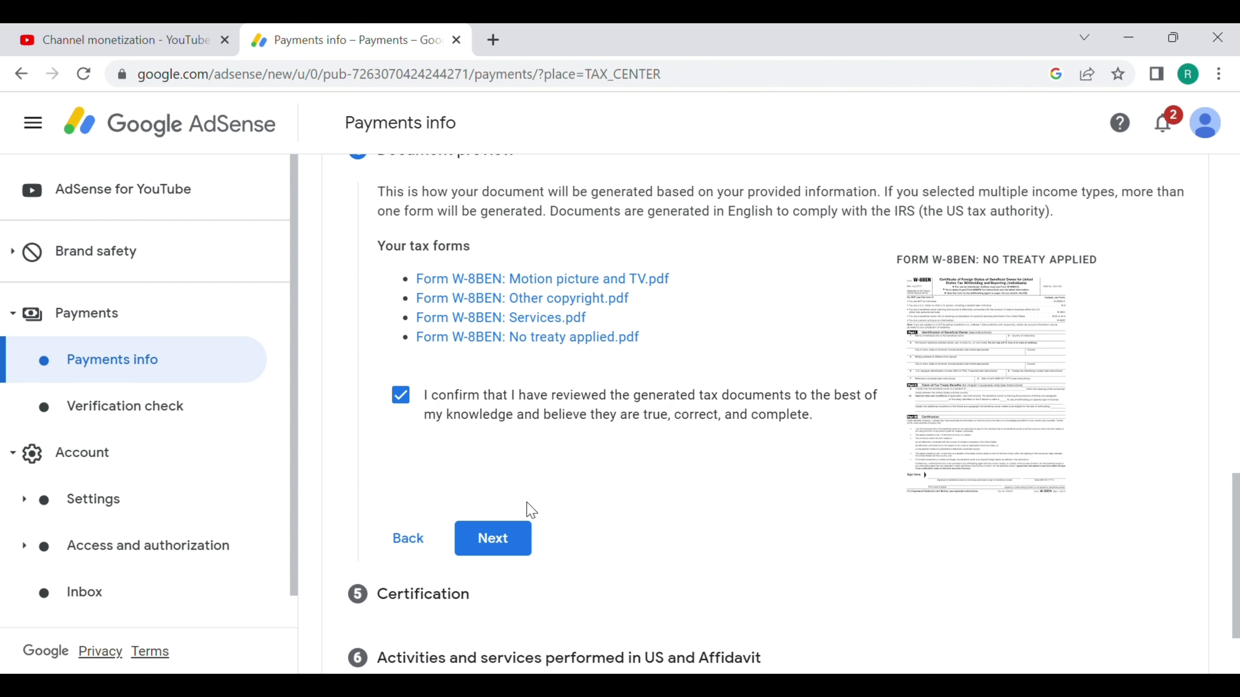
left_click(493, 538)
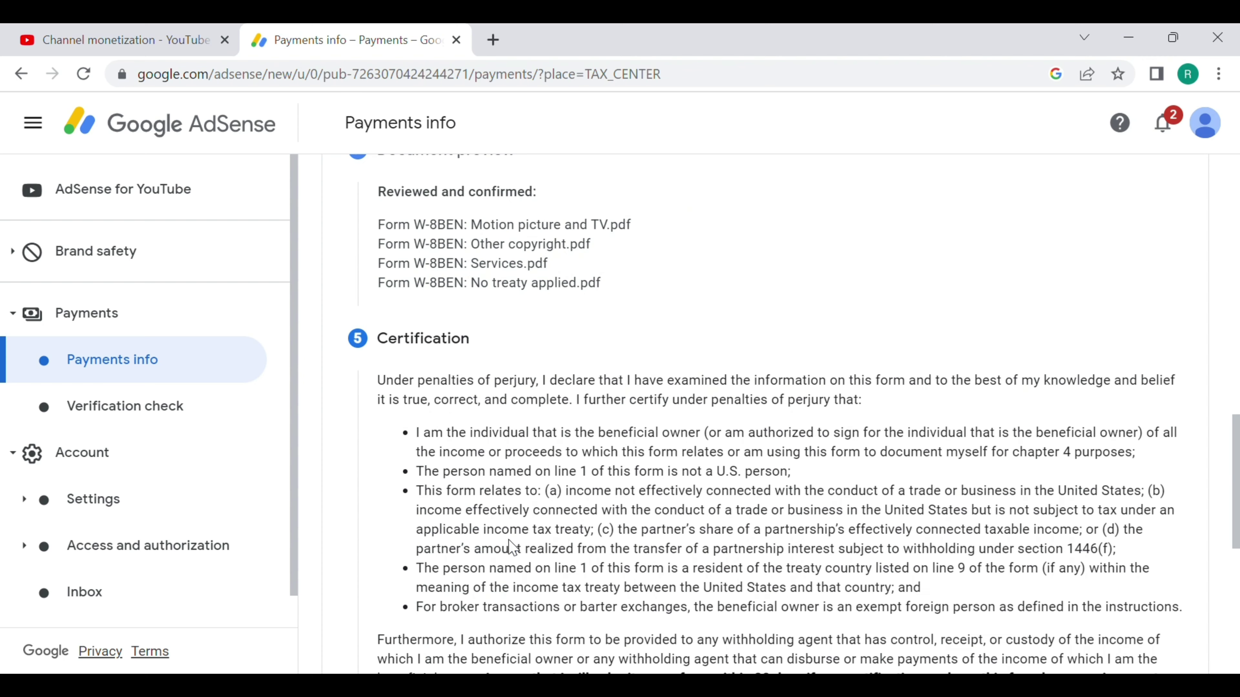
Step: Sign the certification with the beneficial owner's full legal name, declare being the person named in the Tax identity section, and continue
scroll(582, 458, "down", 4)
scroll(582, 458, "down", 4)
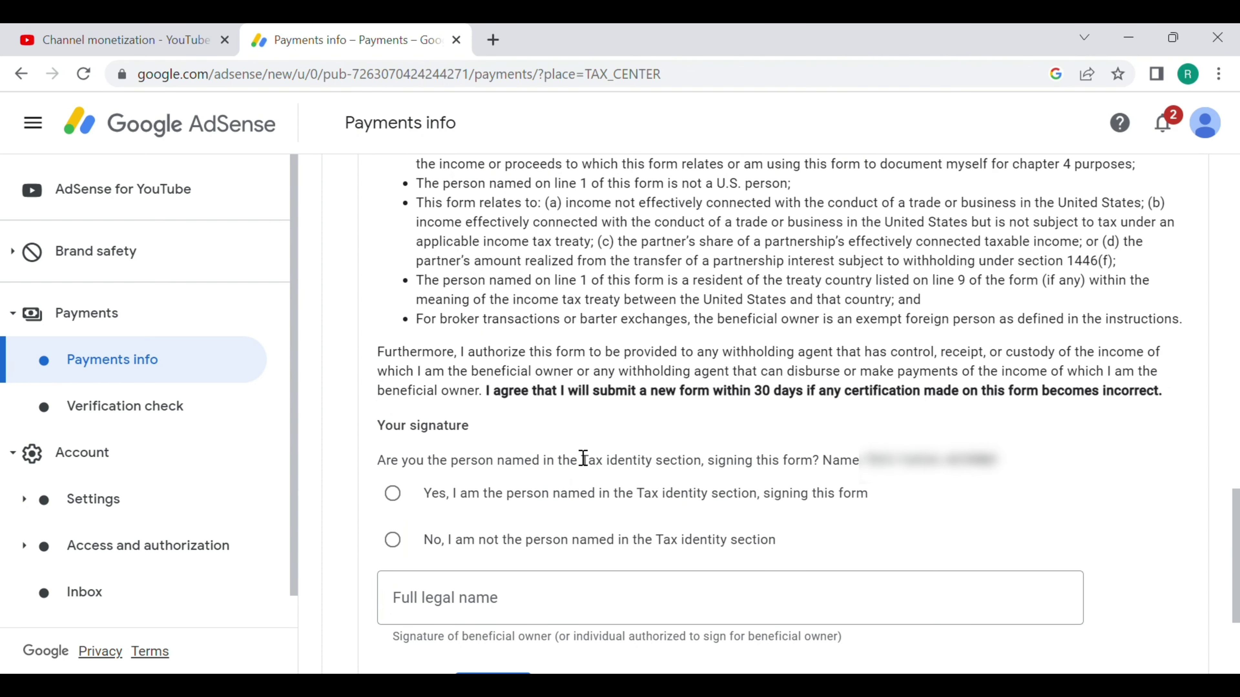
left_click(581, 496)
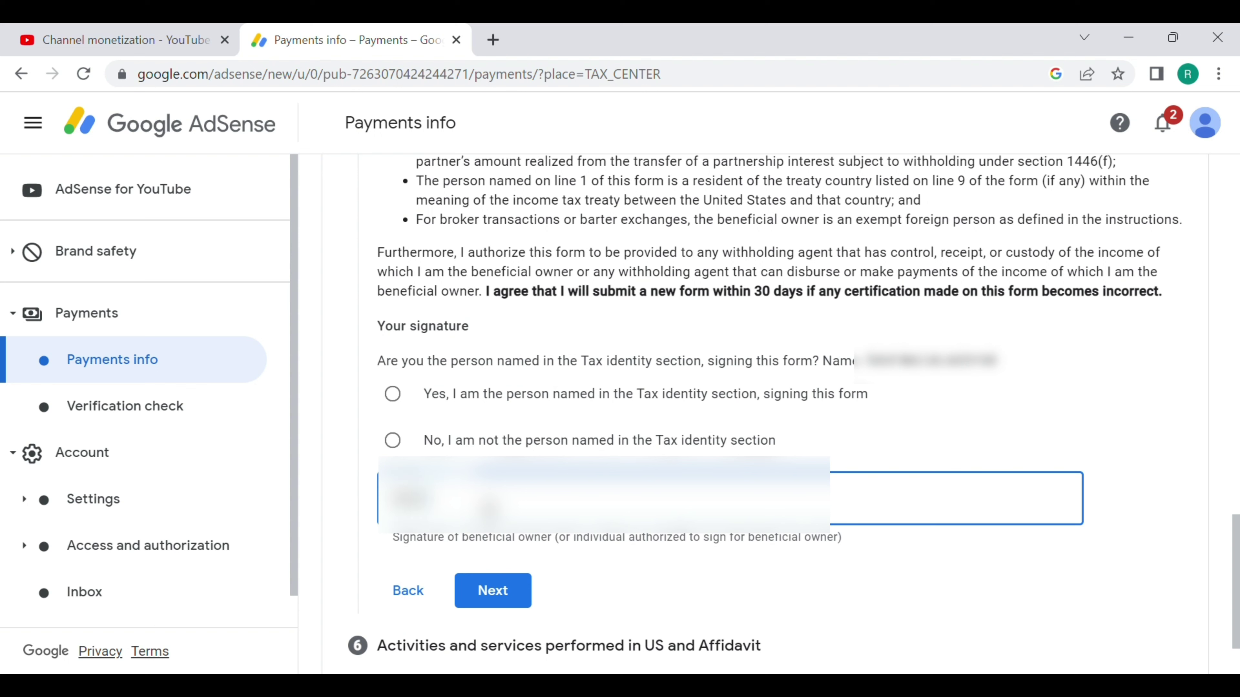
type("name")
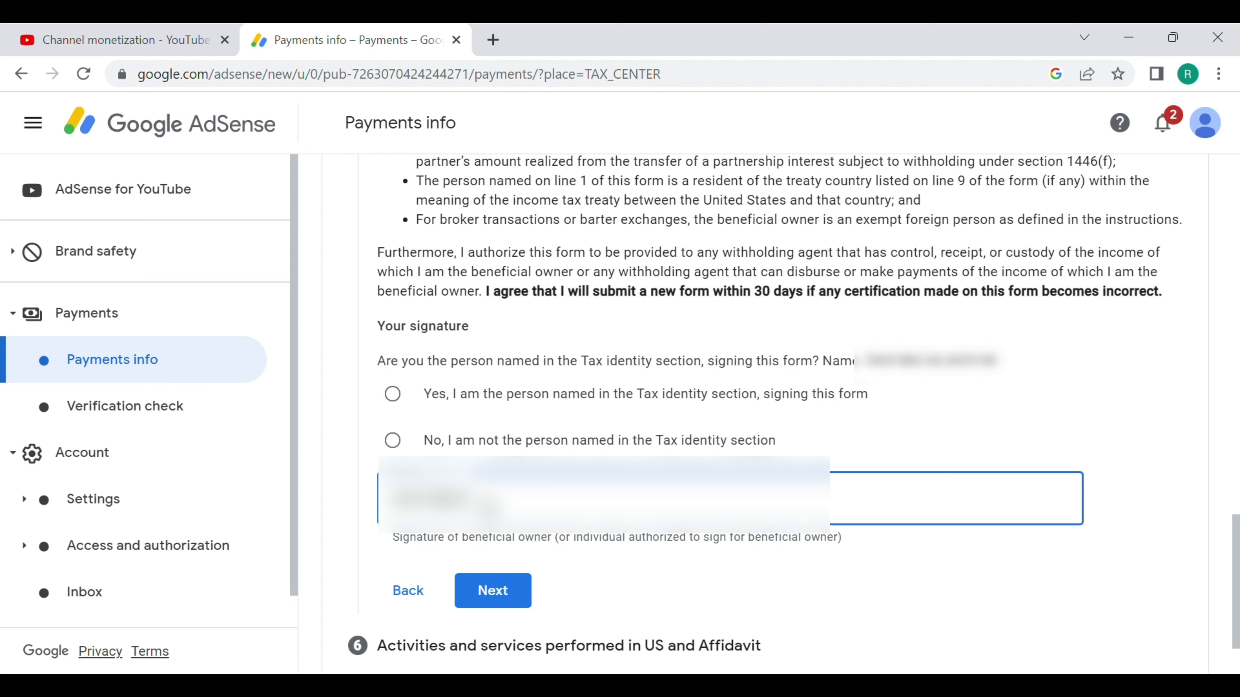
type("ameame")
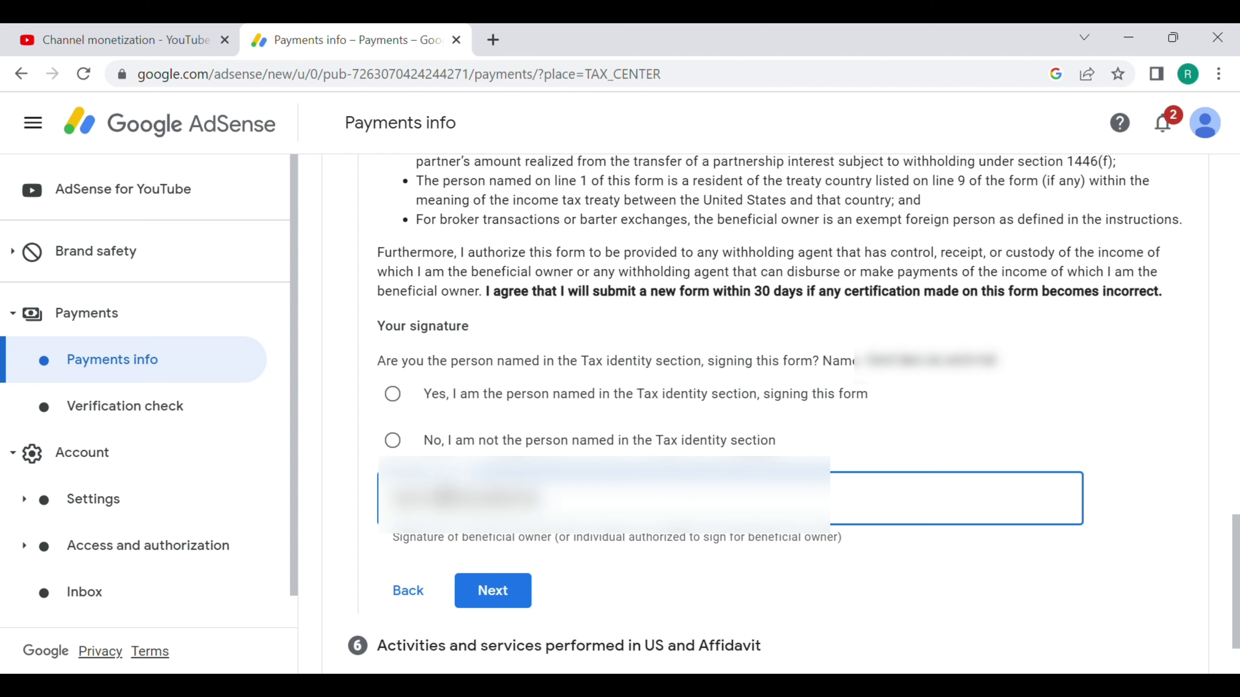
left_click(394, 393)
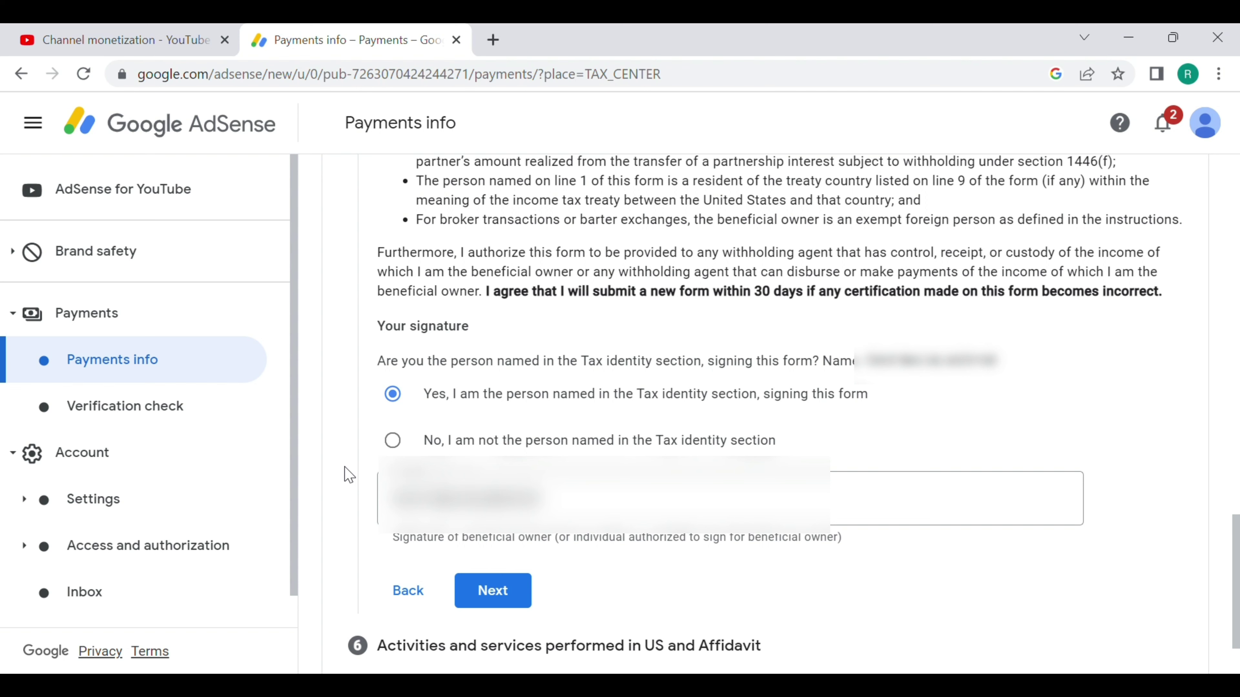
left_click(506, 594)
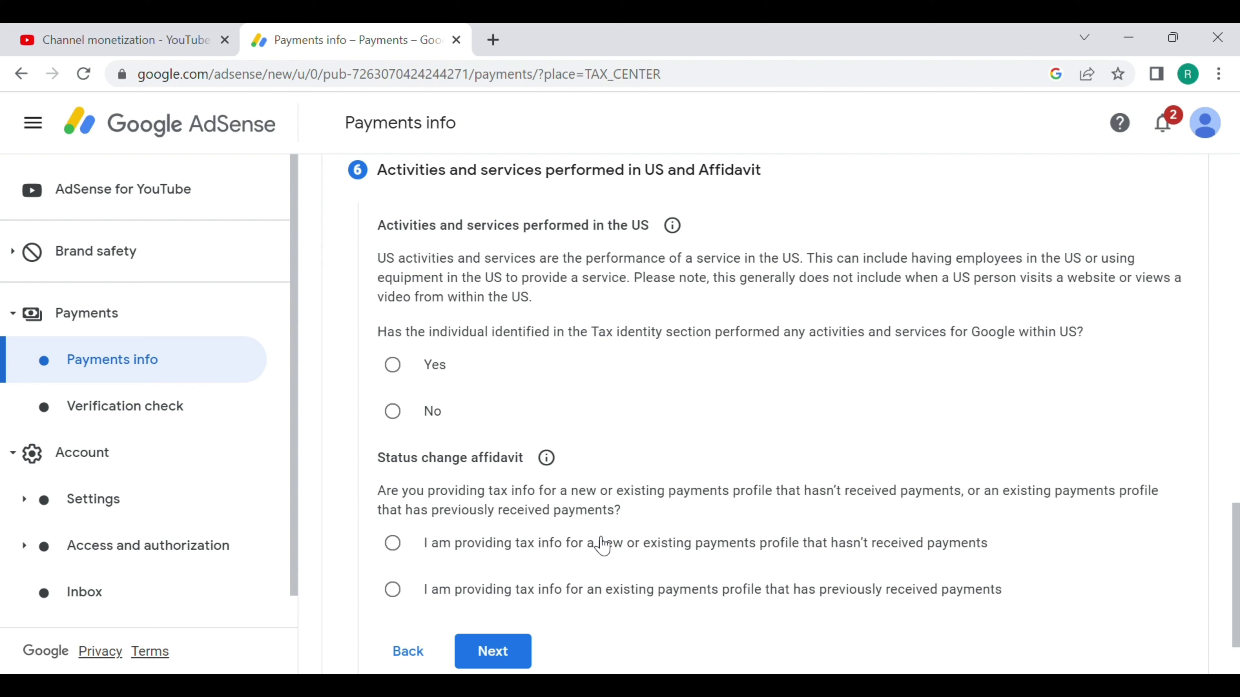
Step: Answer No to US activities, certify services are performed outside the US, and declare a payments profile that hasn't received payments
left_click(392, 412)
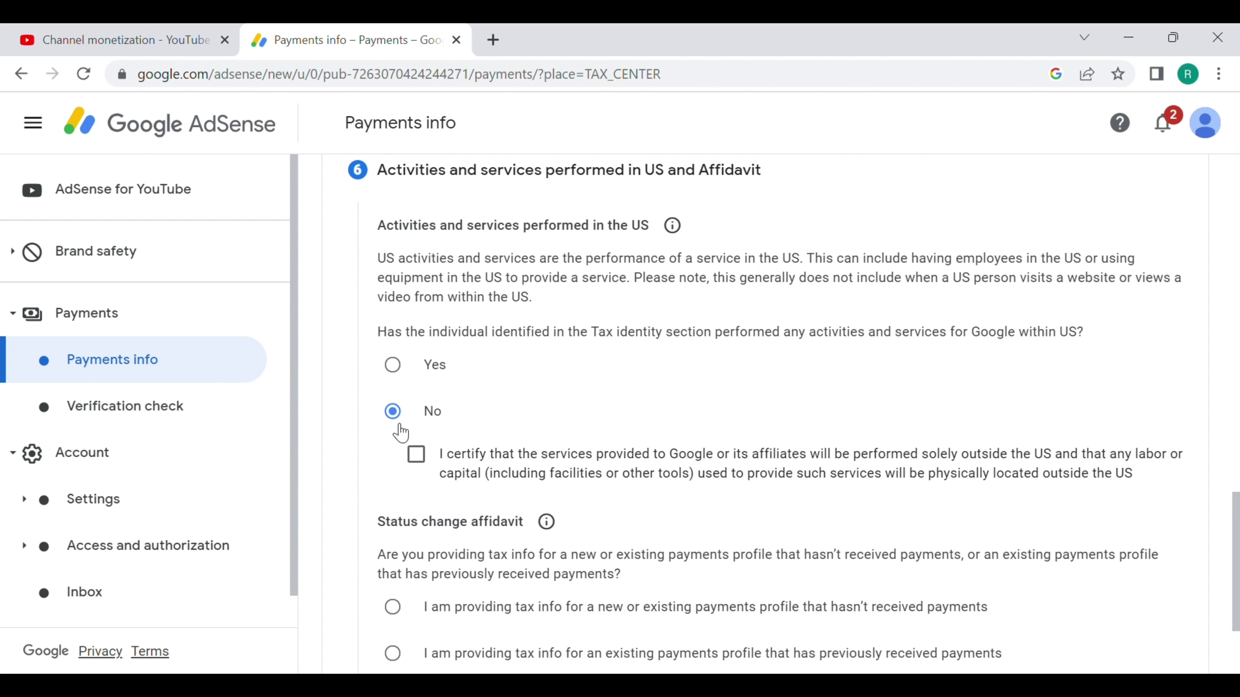
left_click(431, 462)
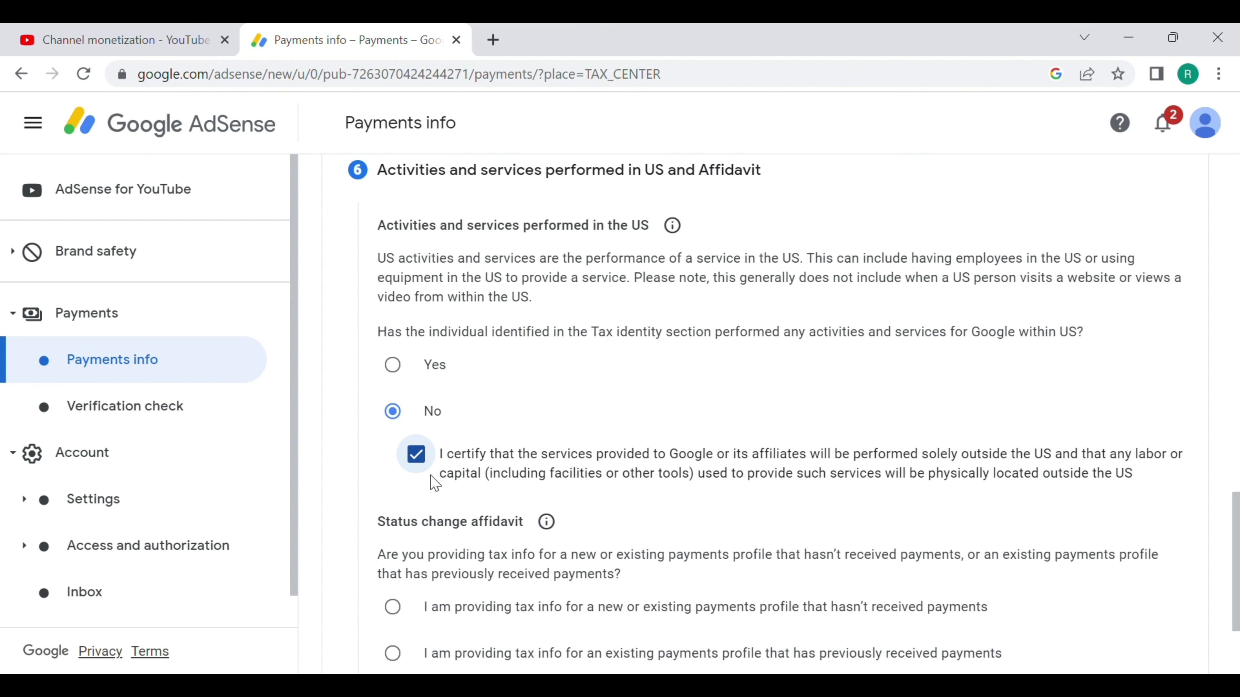
scroll(466, 473, "down", 3)
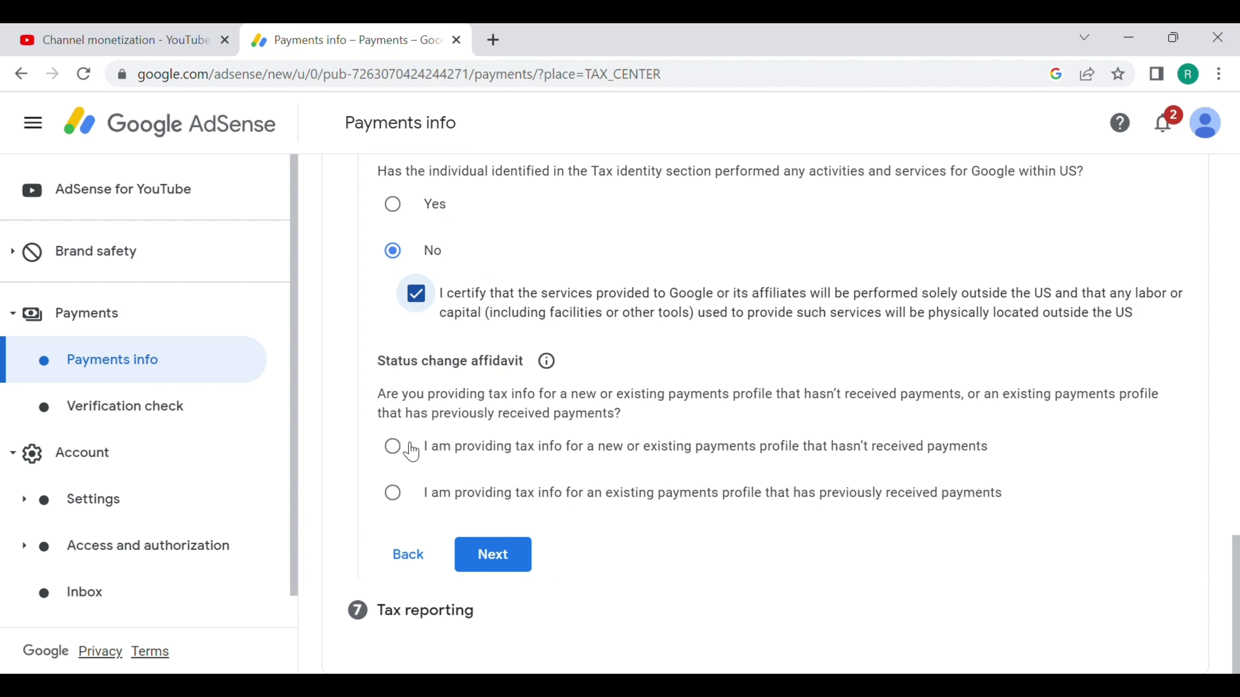
left_click(394, 447)
left_click(492, 553)
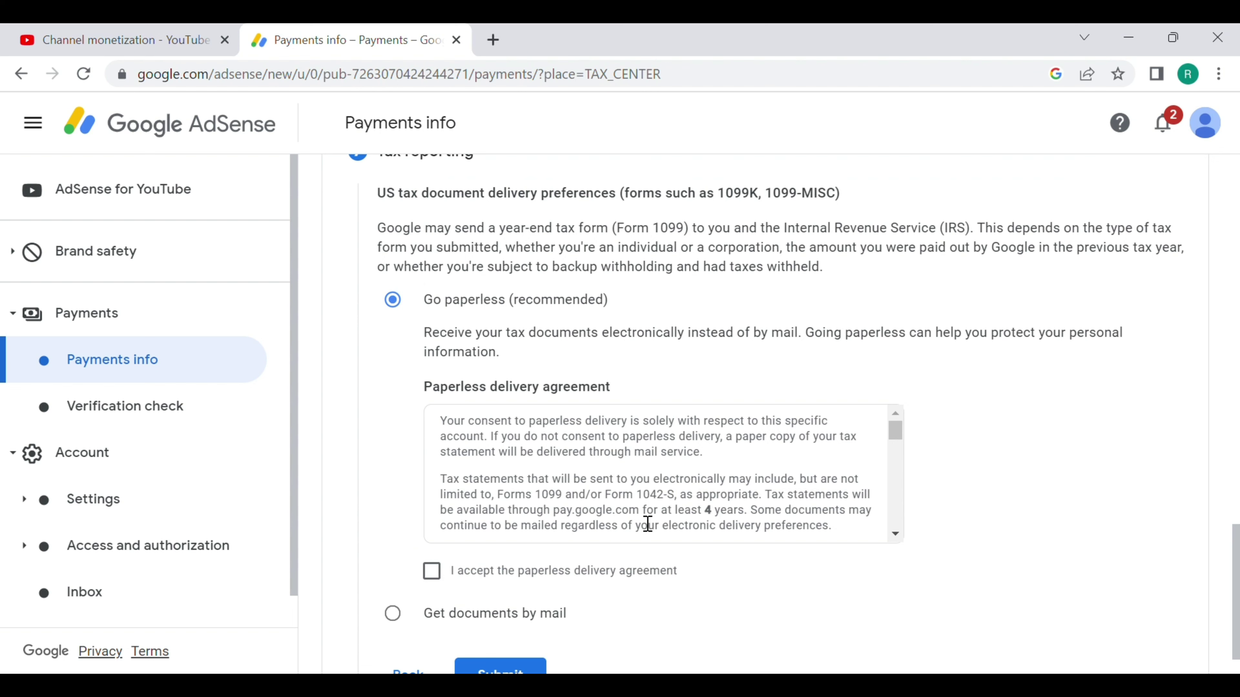
Step: Choose to get the US tax documents by mail and submit the tax info form
scroll(657, 520, "down", 3)
left_click(431, 514)
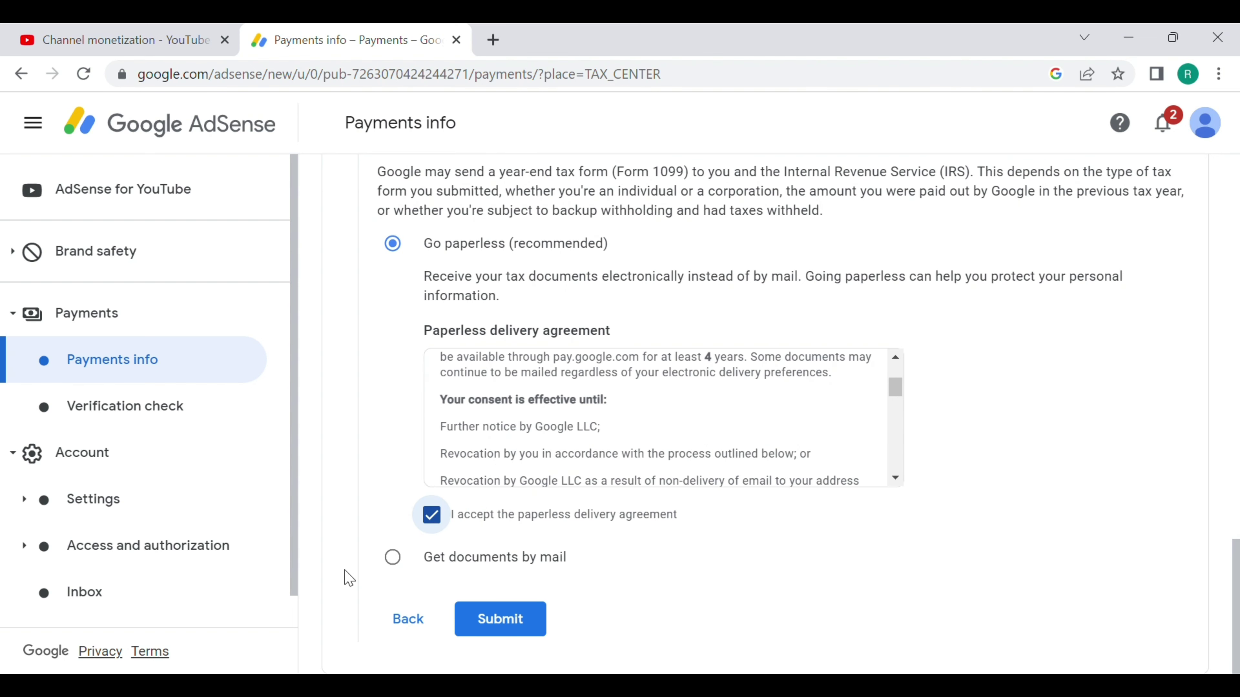
left_click(395, 565)
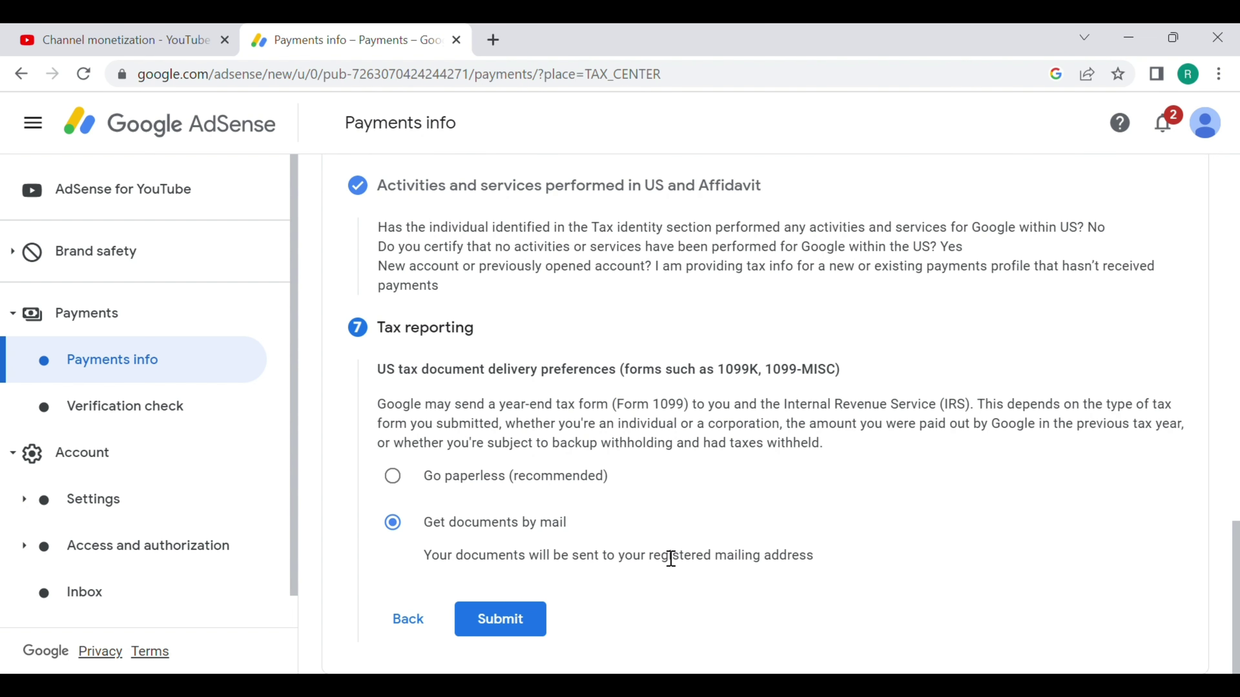
left_click(508, 616)
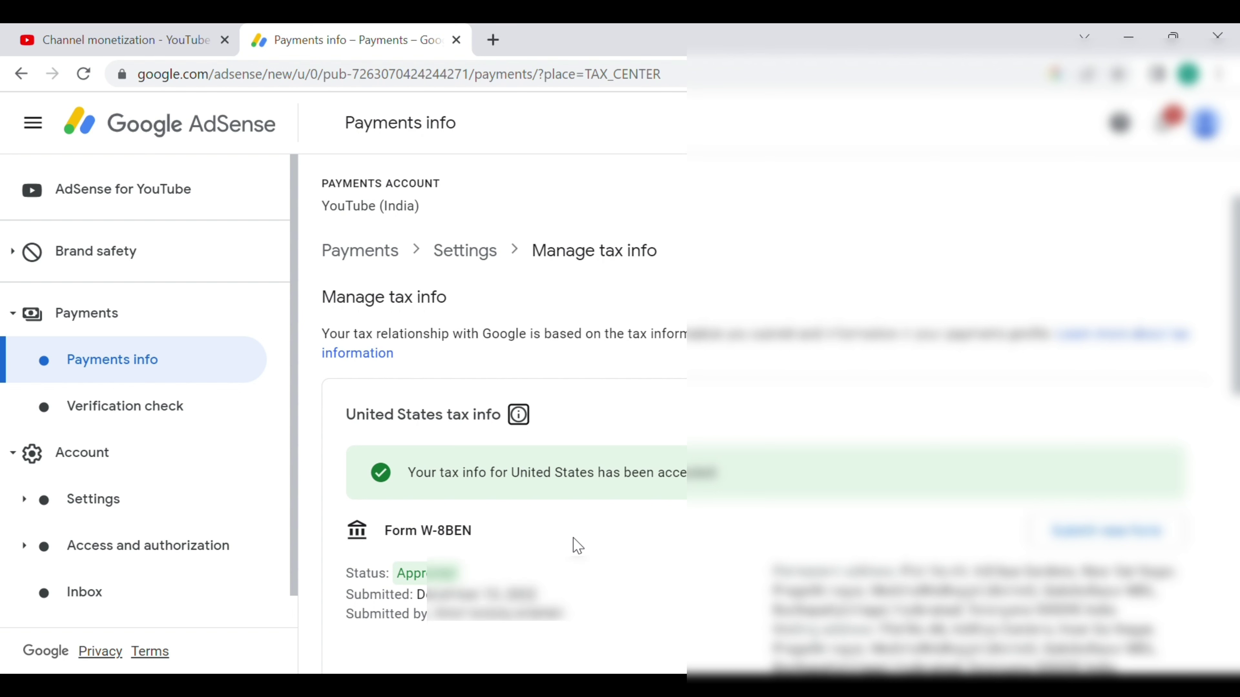
Step: Examine the submitted Form W-8BEN's status and the withholding rates listed for each income type under United States tax info
scroll(578, 546, "down", 2)
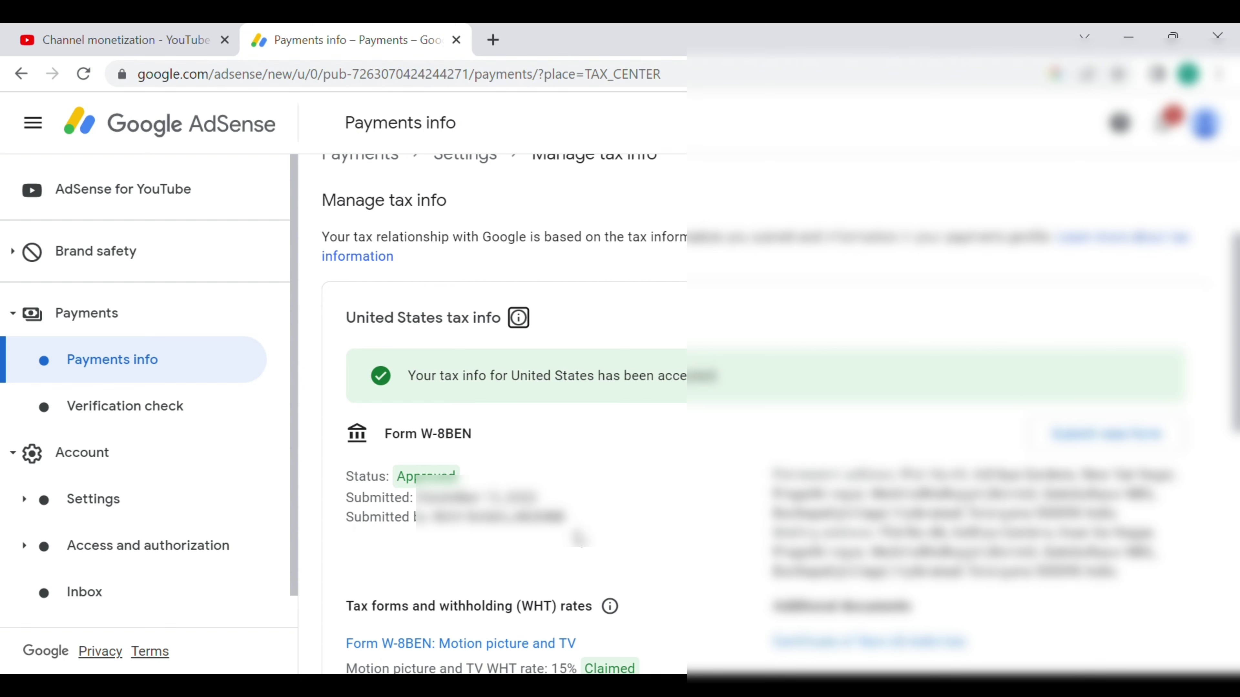
scroll(579, 537, "down", 4)
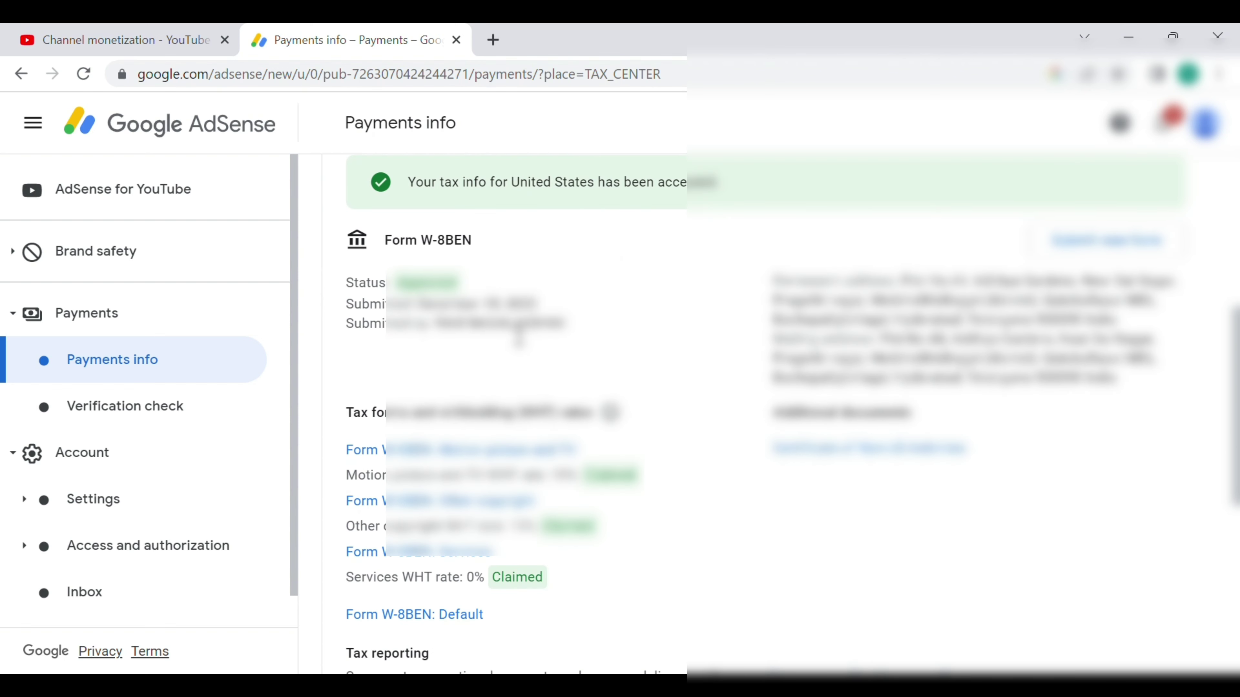
scroll(630, 361, "down", 2)
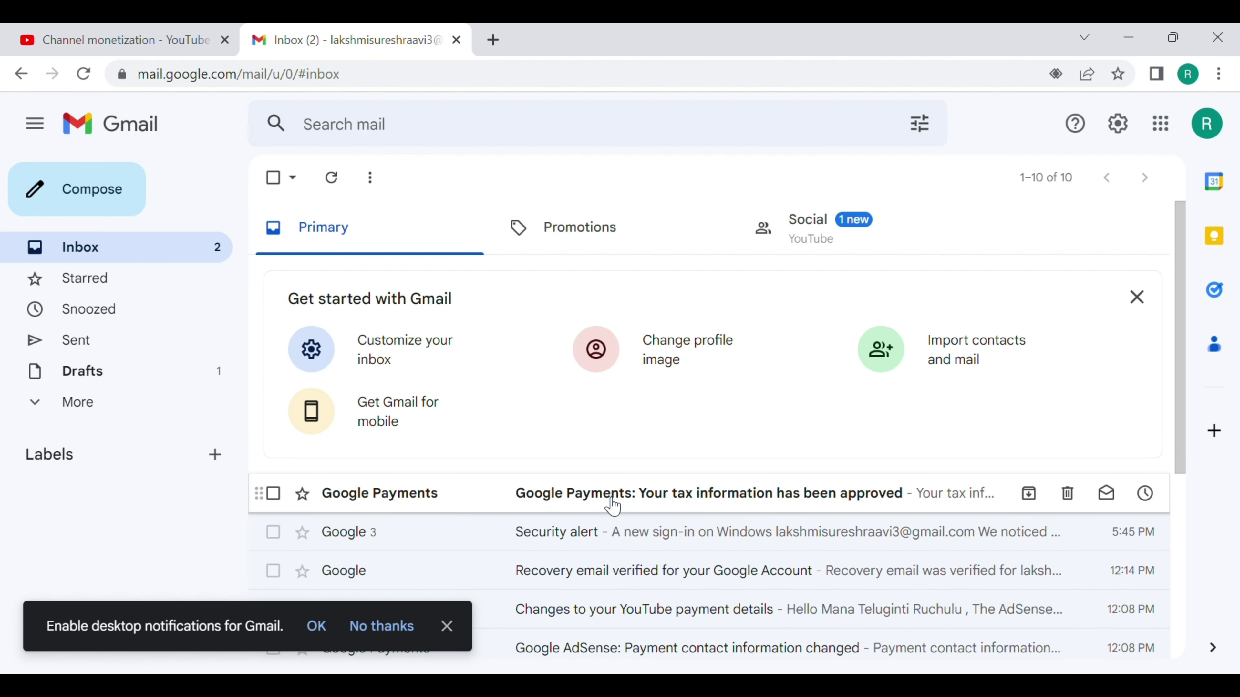
Step: In Gmail, open the Google Payments tax information email and read YouTube's email about joining the YouTube Partner Program
left_click(614, 500)
scroll(605, 407, "down", 2)
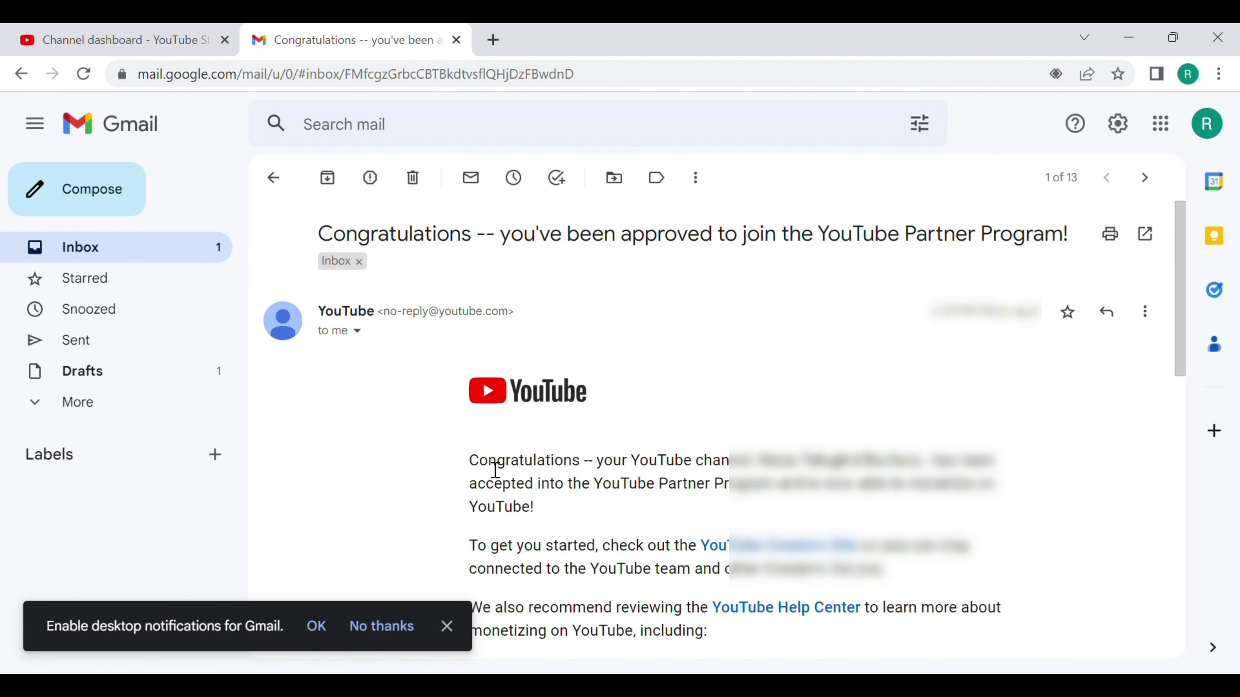
scroll(494, 440, "down", 2)
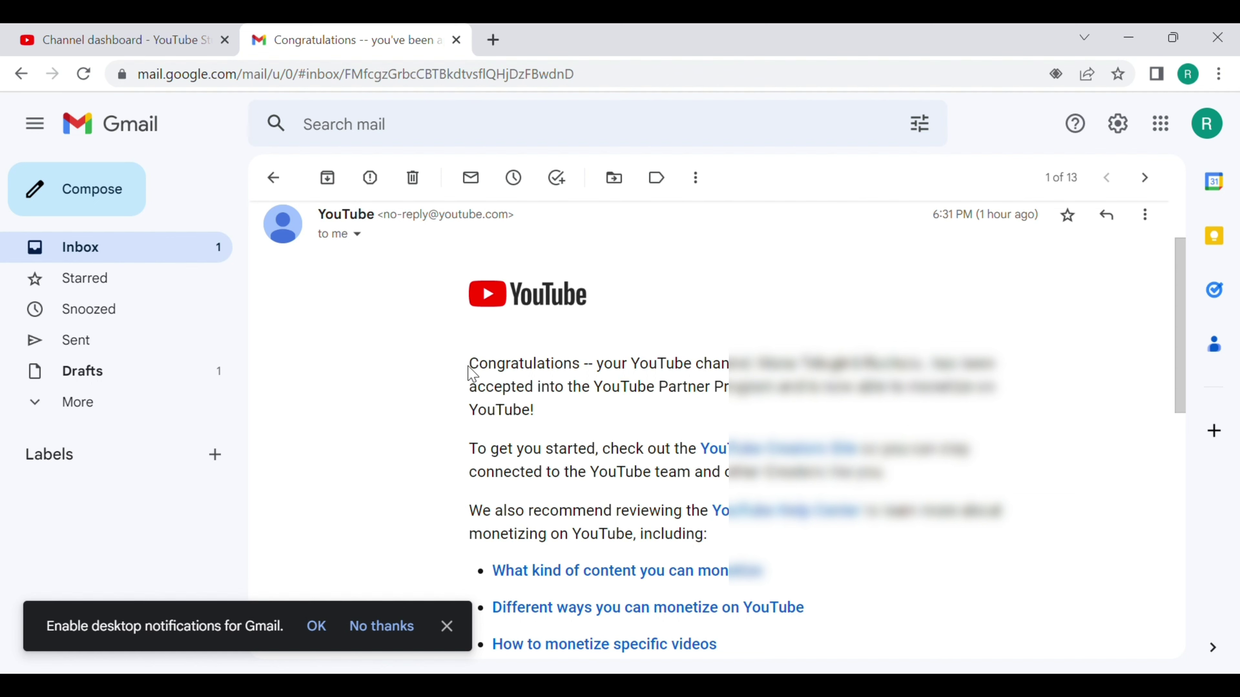
left_click_drag(470, 366, 925, 549)
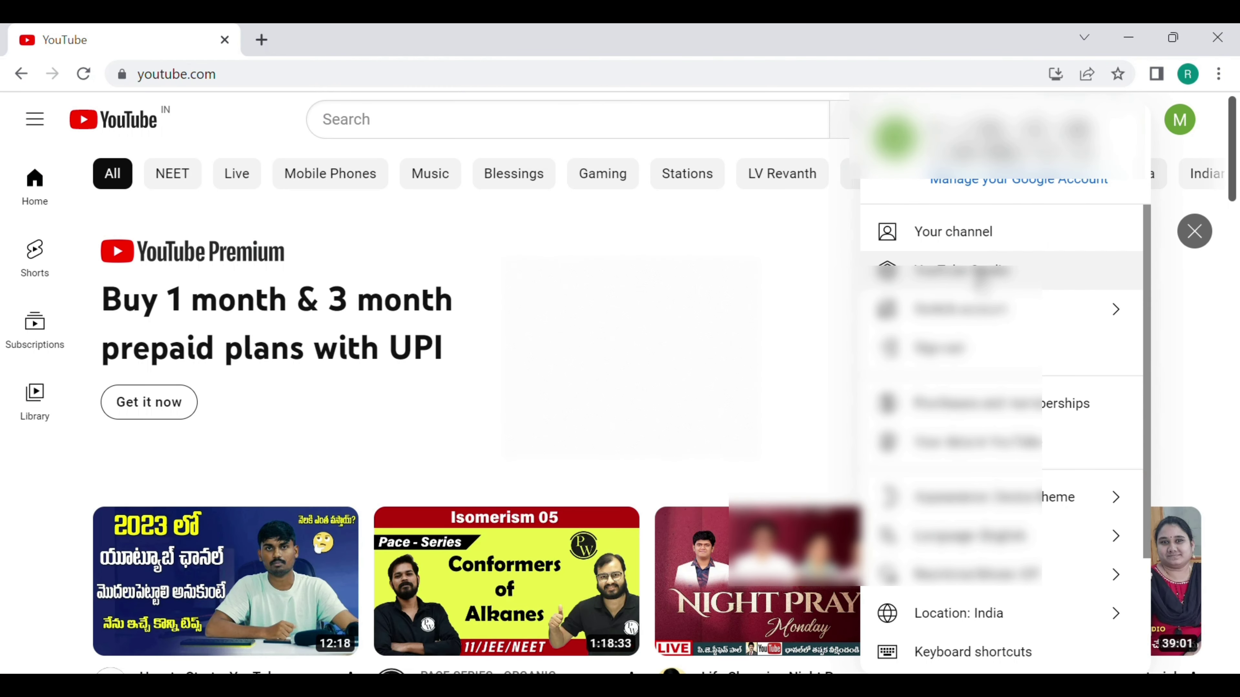
Step: Switch to YouTube and open the channel's dashboard in YouTube Studio
left_click(1015, 284)
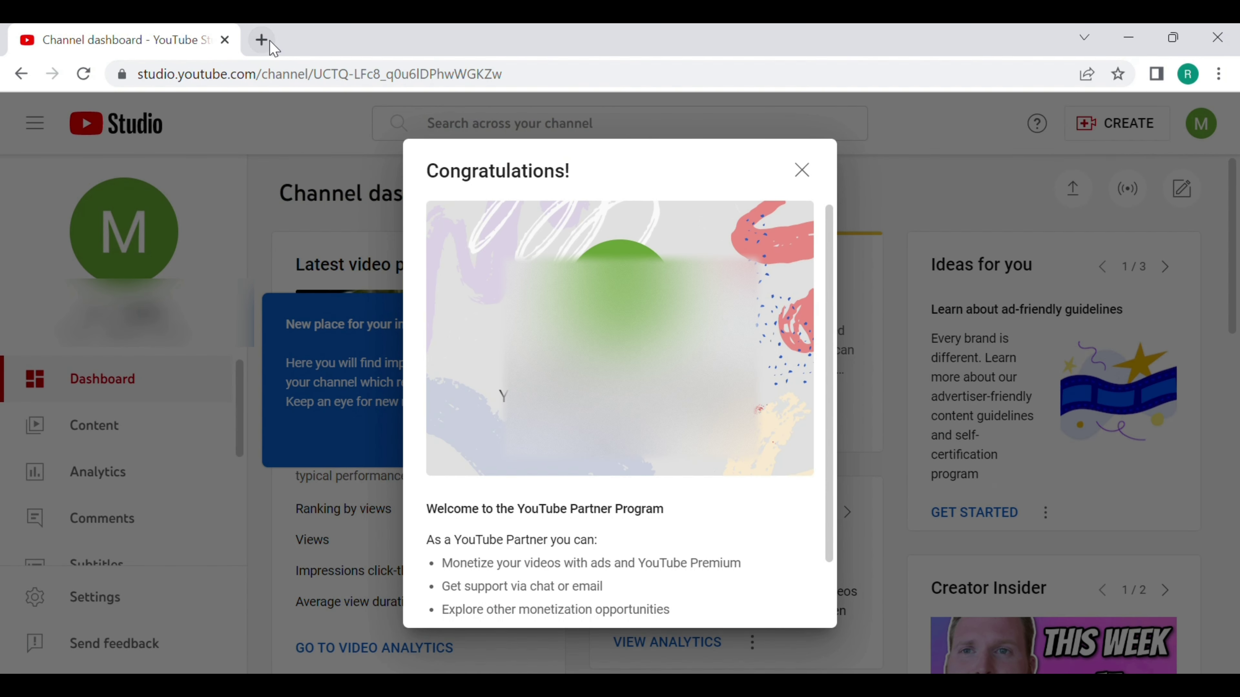
Step: Get started with the YouTube Partner Program from the welcome message and turn on ads for the channel
scroll(607, 460, "down", 2)
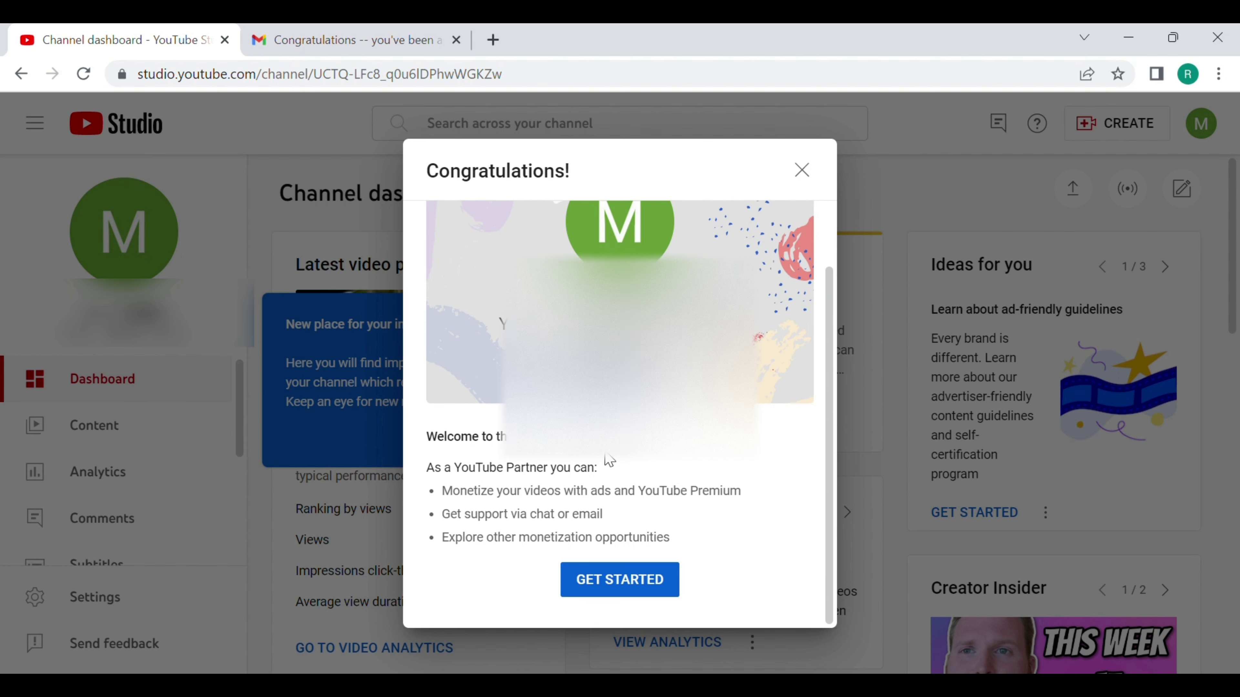
left_click(619, 593)
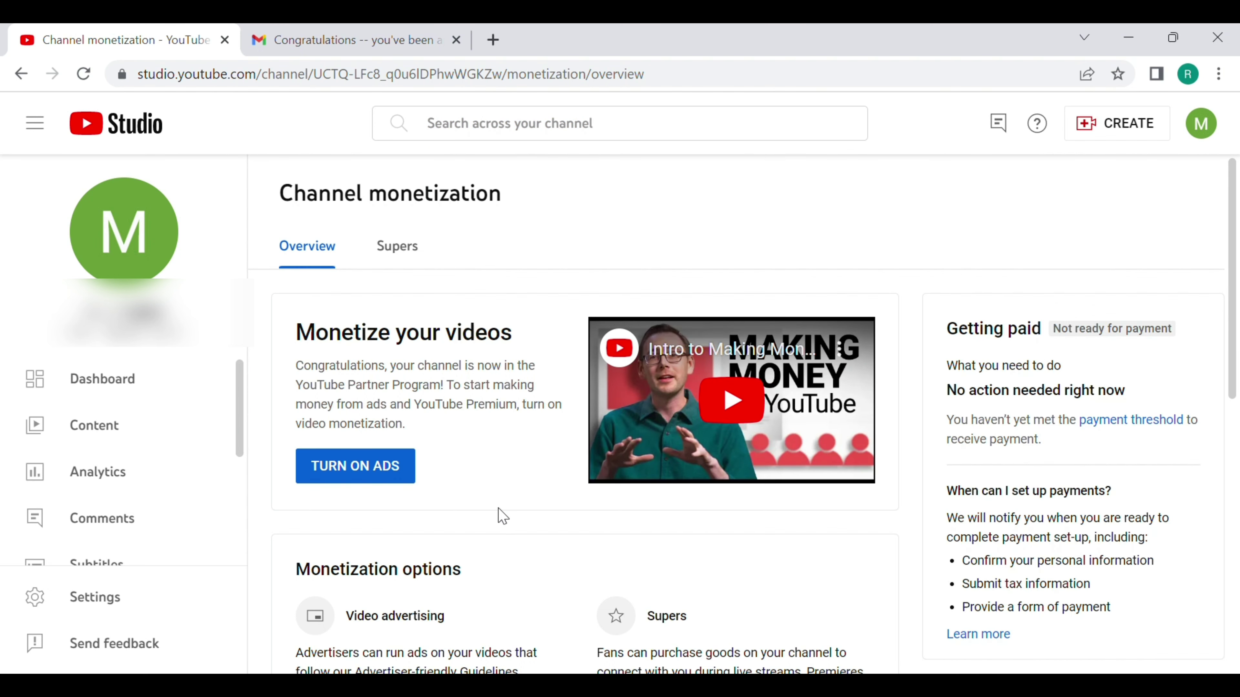
scroll(498, 510, "down", 4)
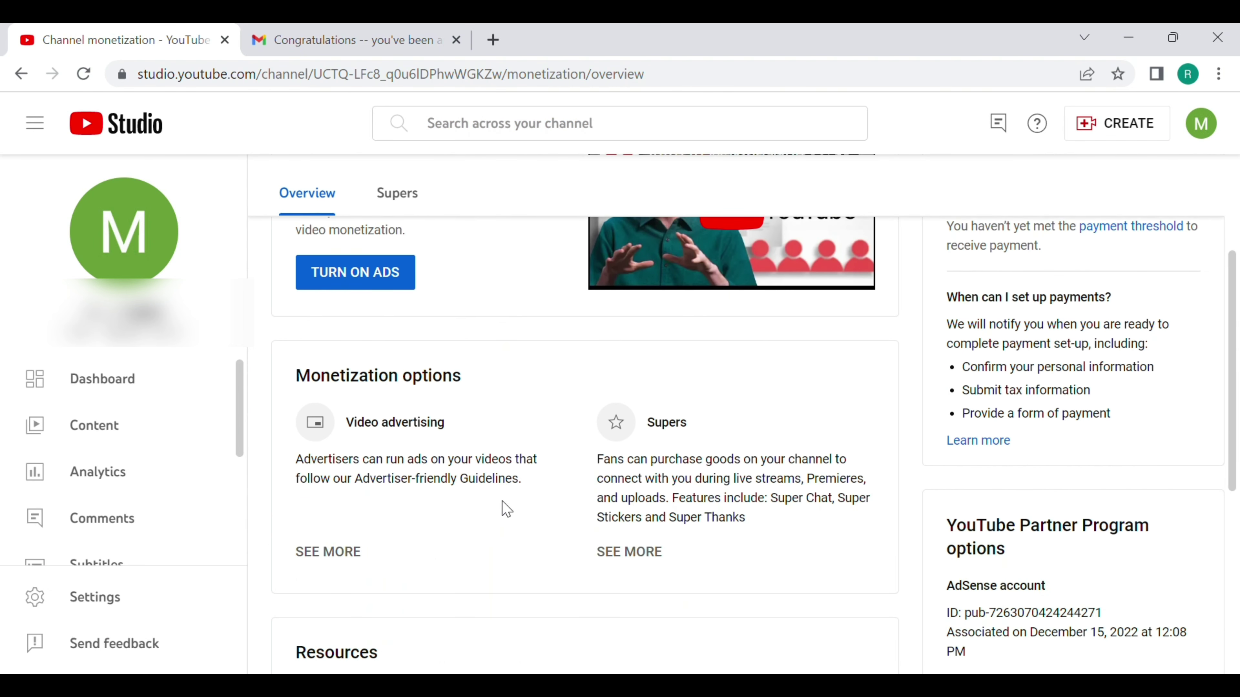
scroll(501, 507, "up", 4)
left_click(371, 486)
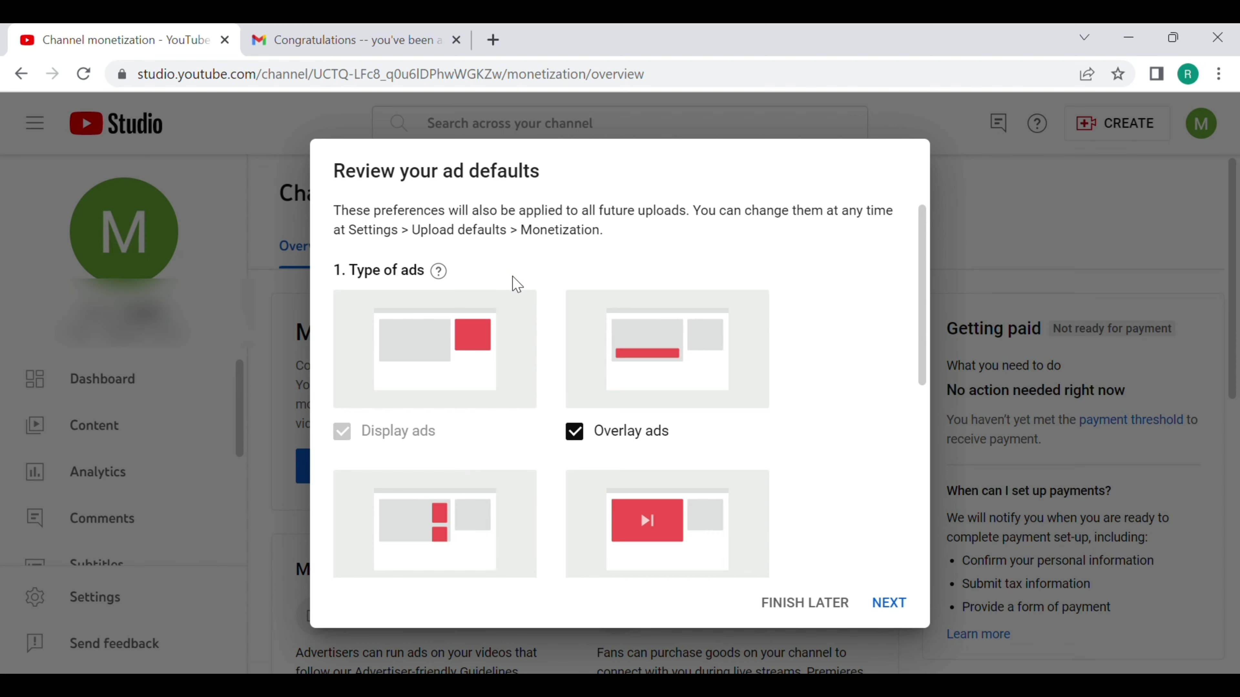
Step: Review the ad defaults, keep all ad types and the mid-roll location enabled, and continue
scroll(516, 284, "down", 6)
scroll(520, 271, "up", 6)
left_click_drag(565, 229, 398, 233)
left_click(632, 248)
scroll(631, 262, "down", 1)
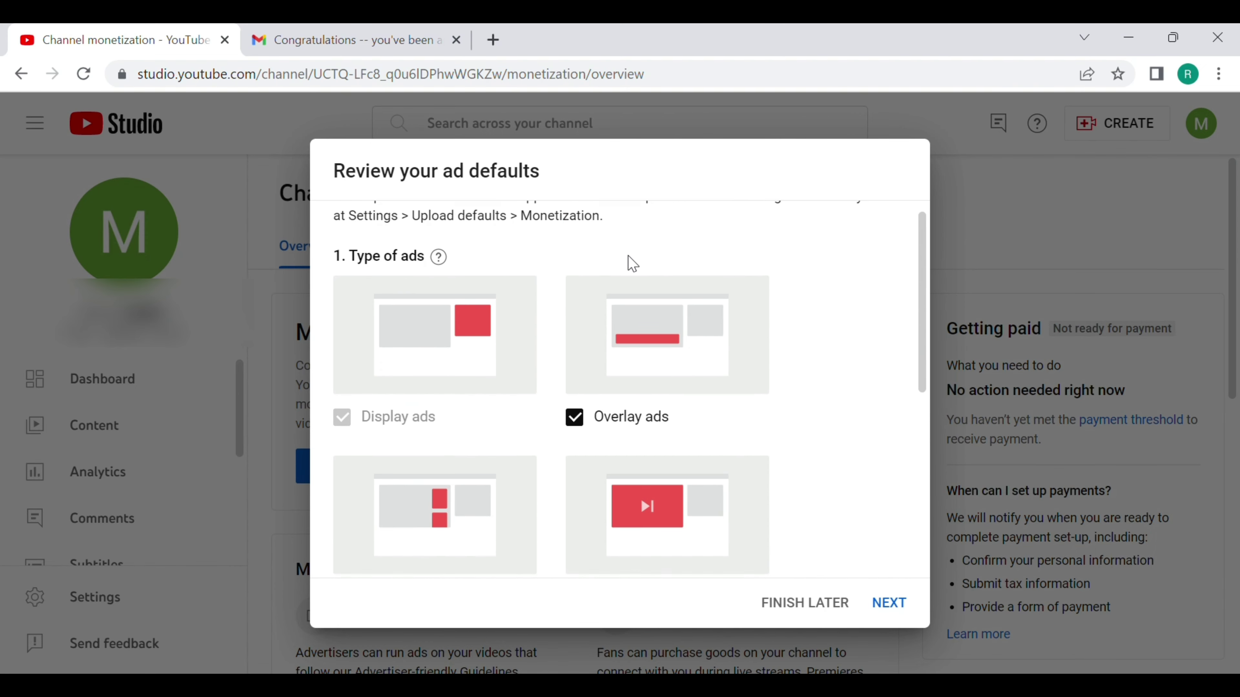
scroll(632, 264, "down", 5)
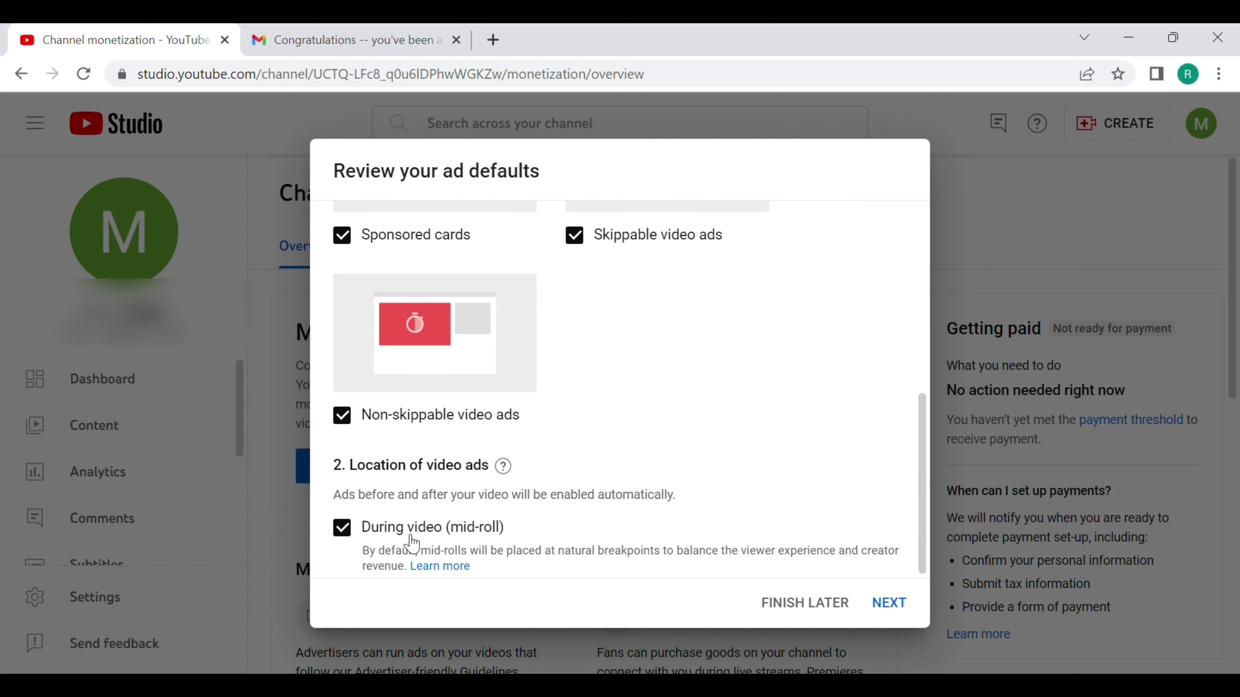
left_click(890, 606)
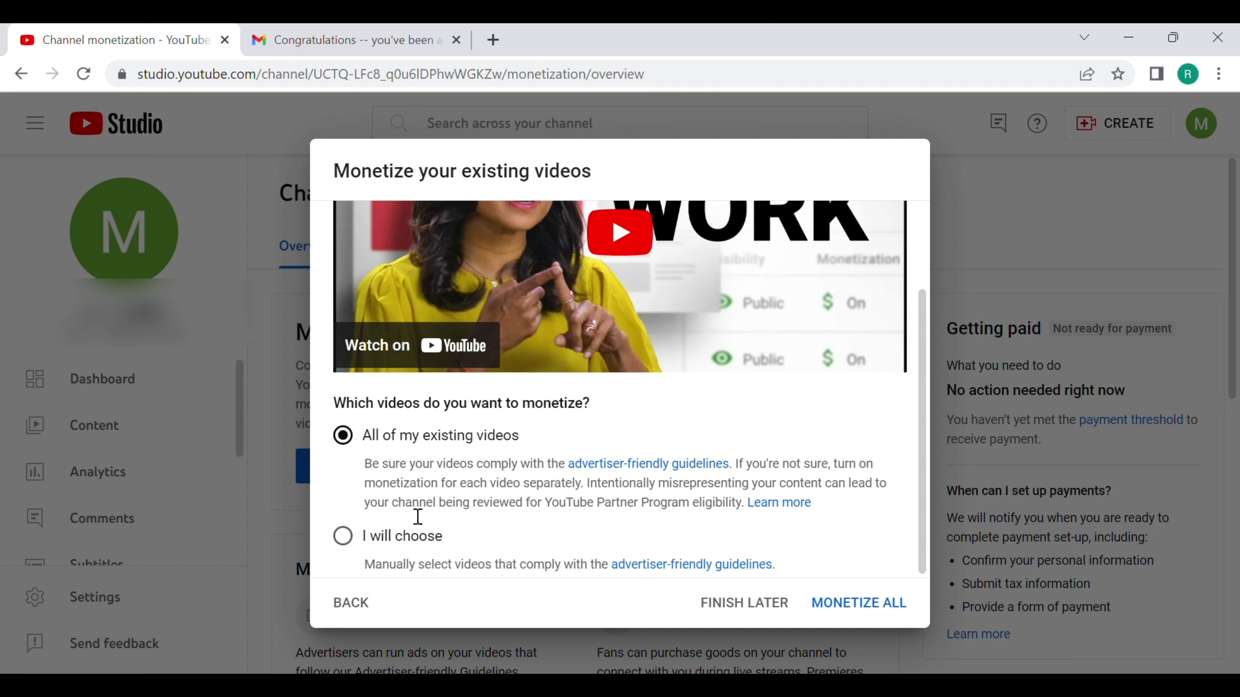
Step: Choose to monetize all of the existing videos rather than selecting them manually, and apply the choice
scroll(532, 507, "up", 2)
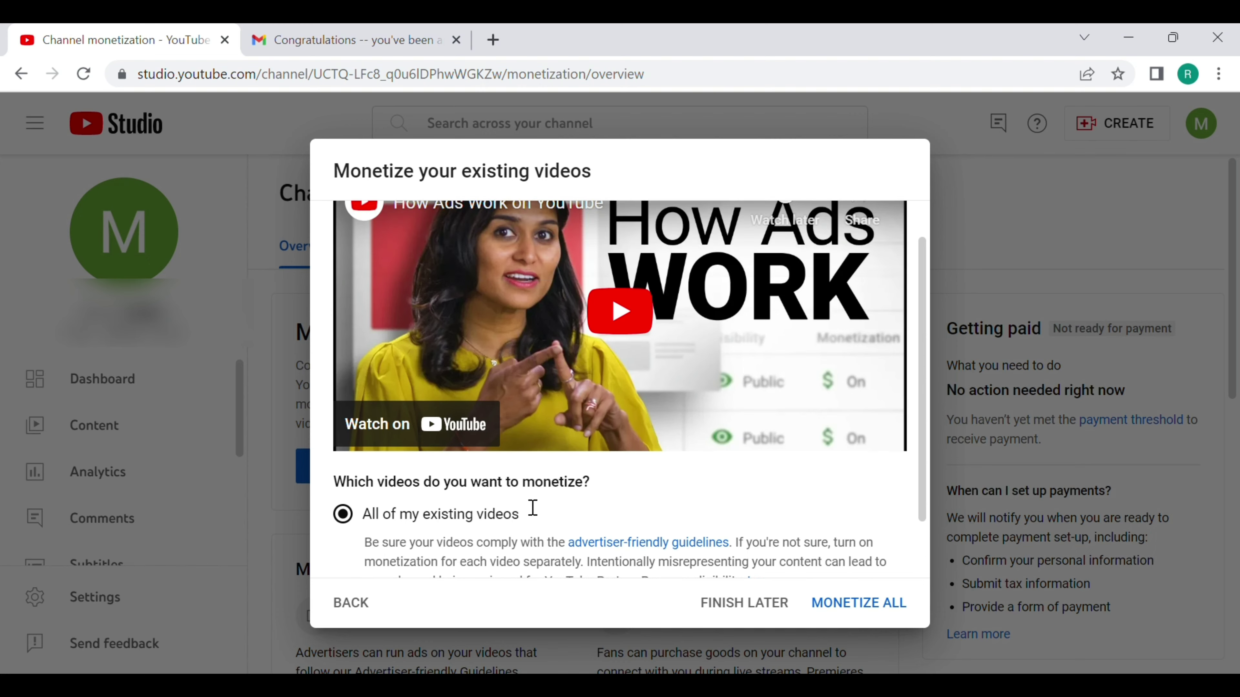
scroll(534, 507, "down", 2)
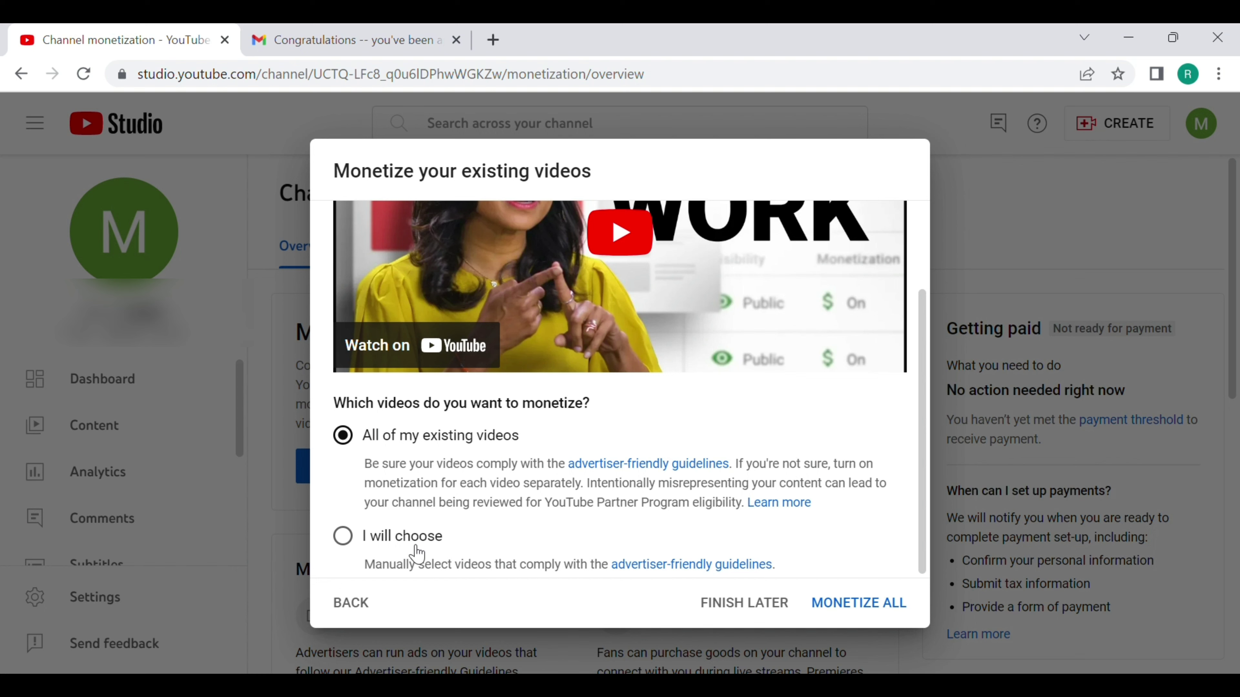
left_click(342, 535)
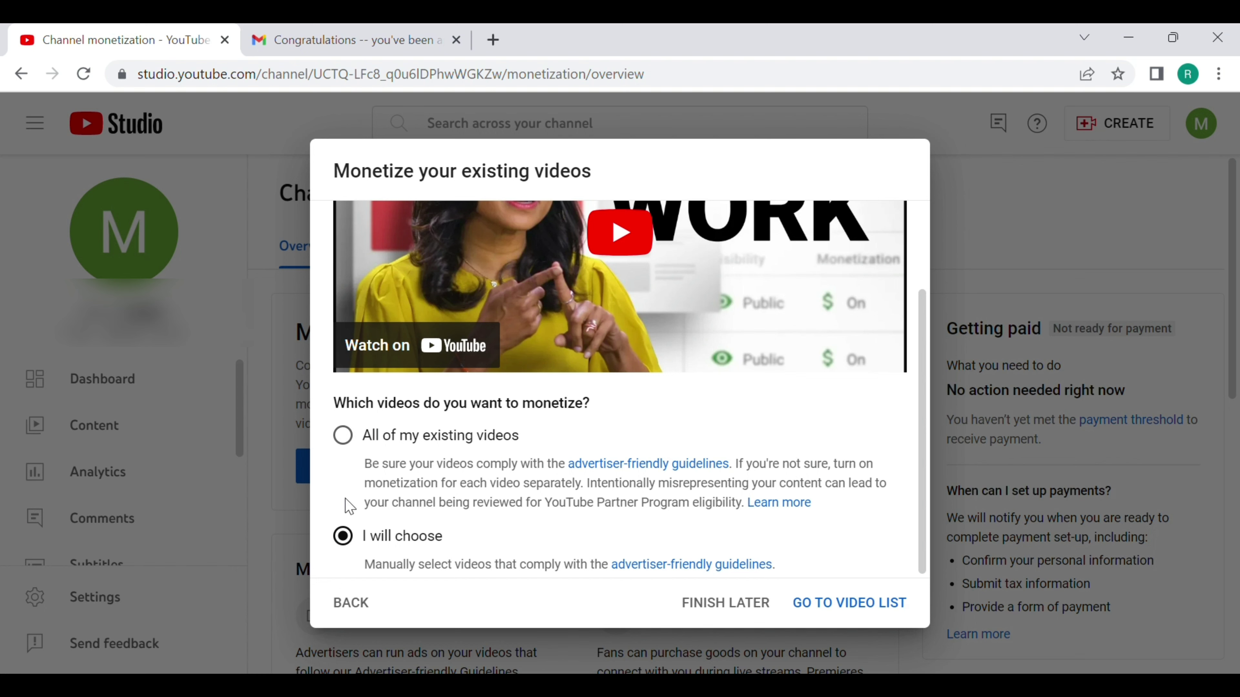
left_click(347, 436)
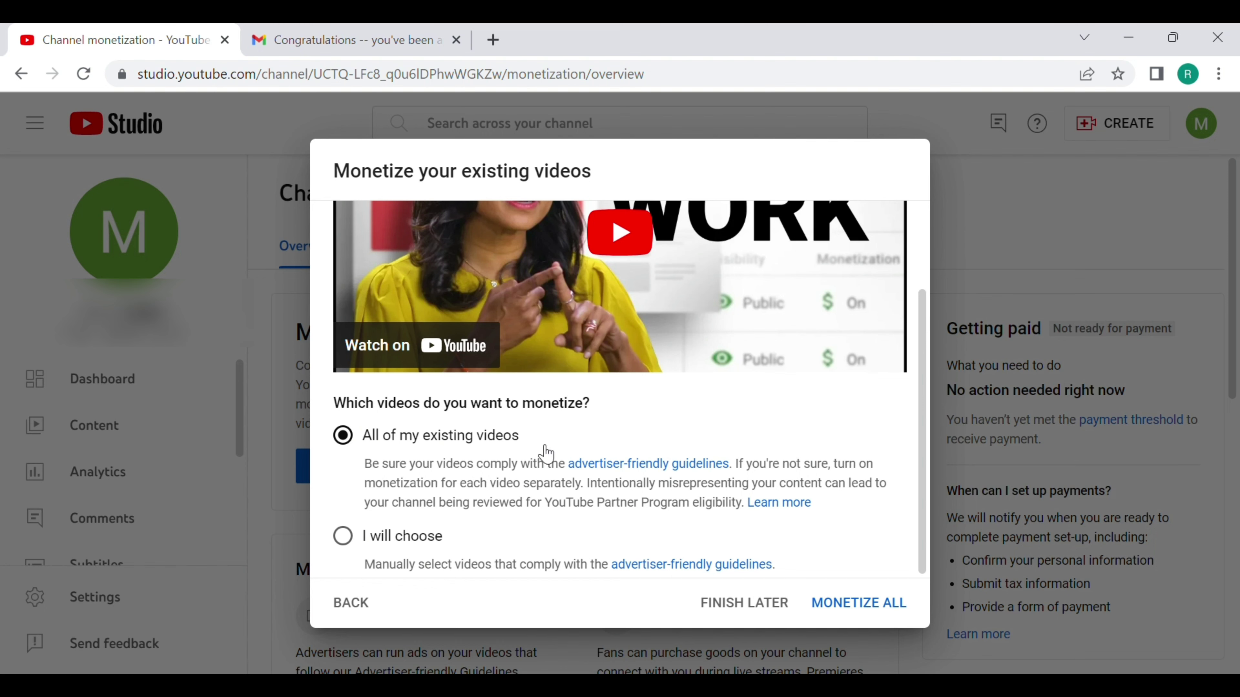
left_click(872, 615)
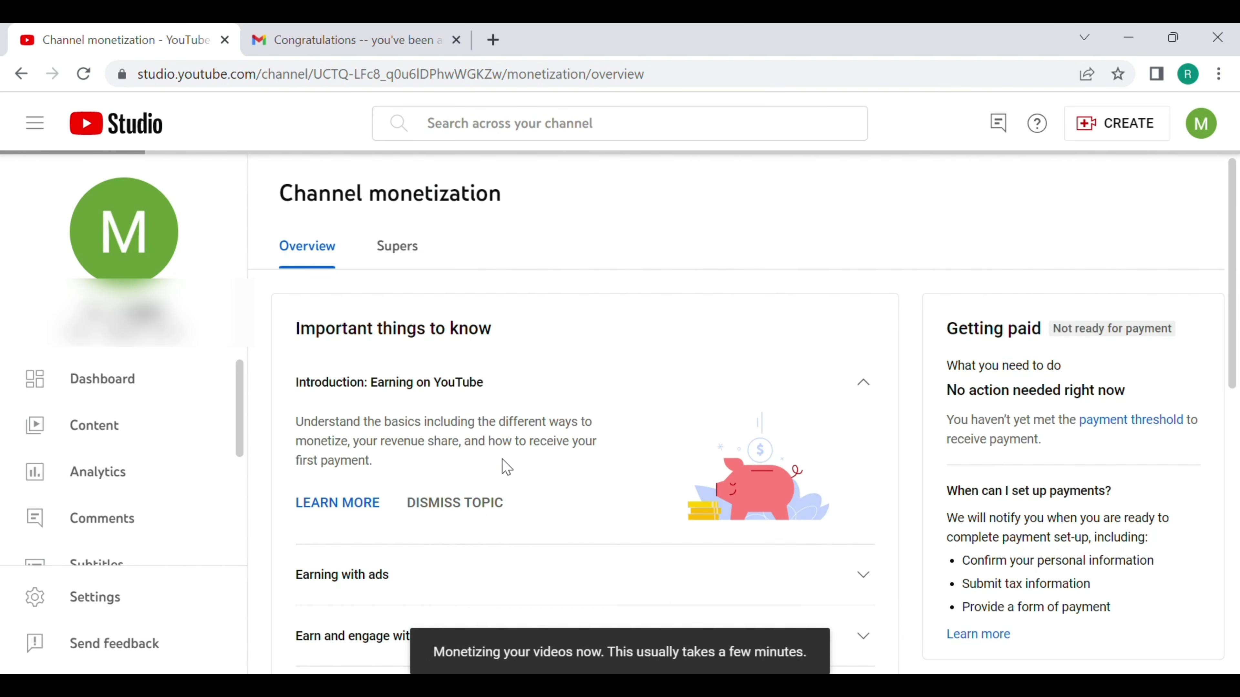
Step: Open the channel's video list, reload it, and check the monetization status of the uploaded videos
left_click(128, 430)
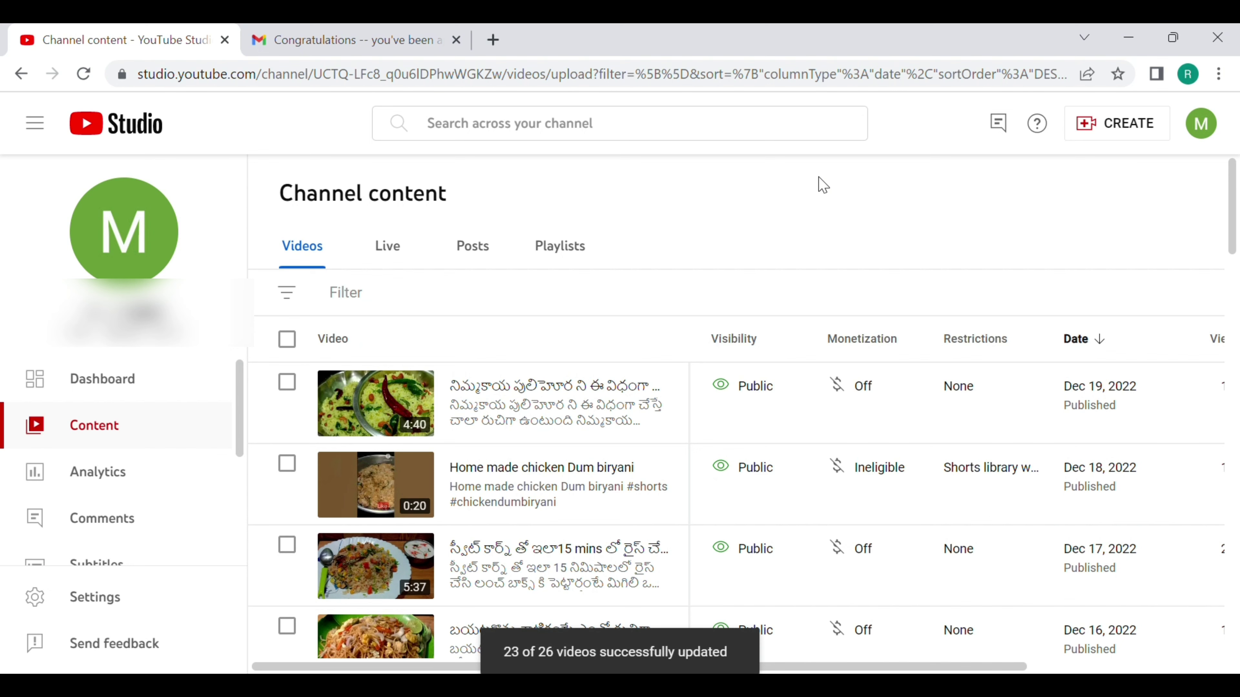
scroll(823, 185, "down", 10)
left_click(83, 73)
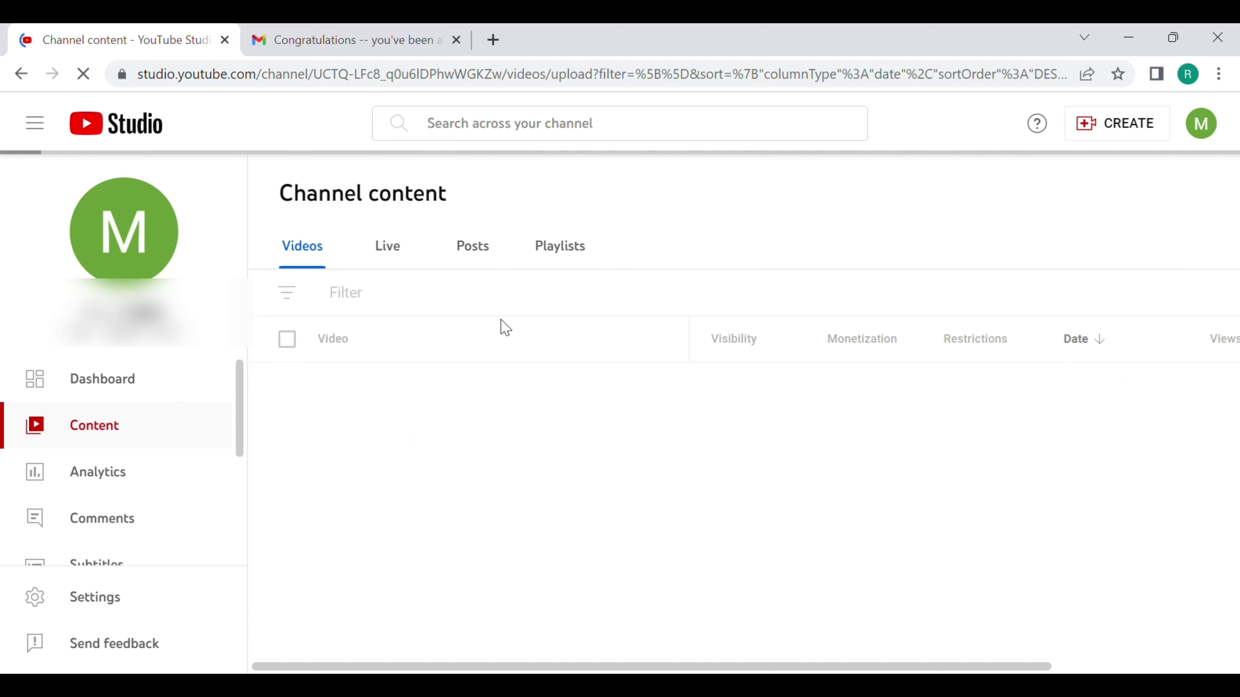
mouse_move(894, 393)
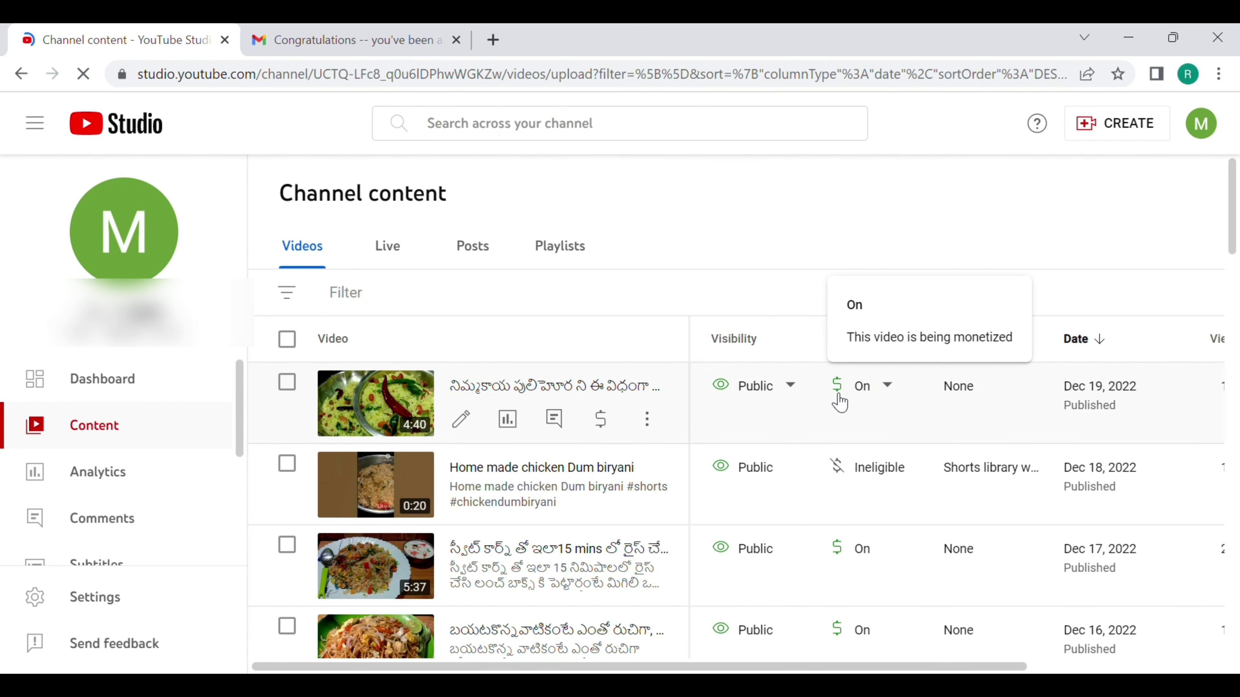
left_click_drag(838, 404, 874, 407)
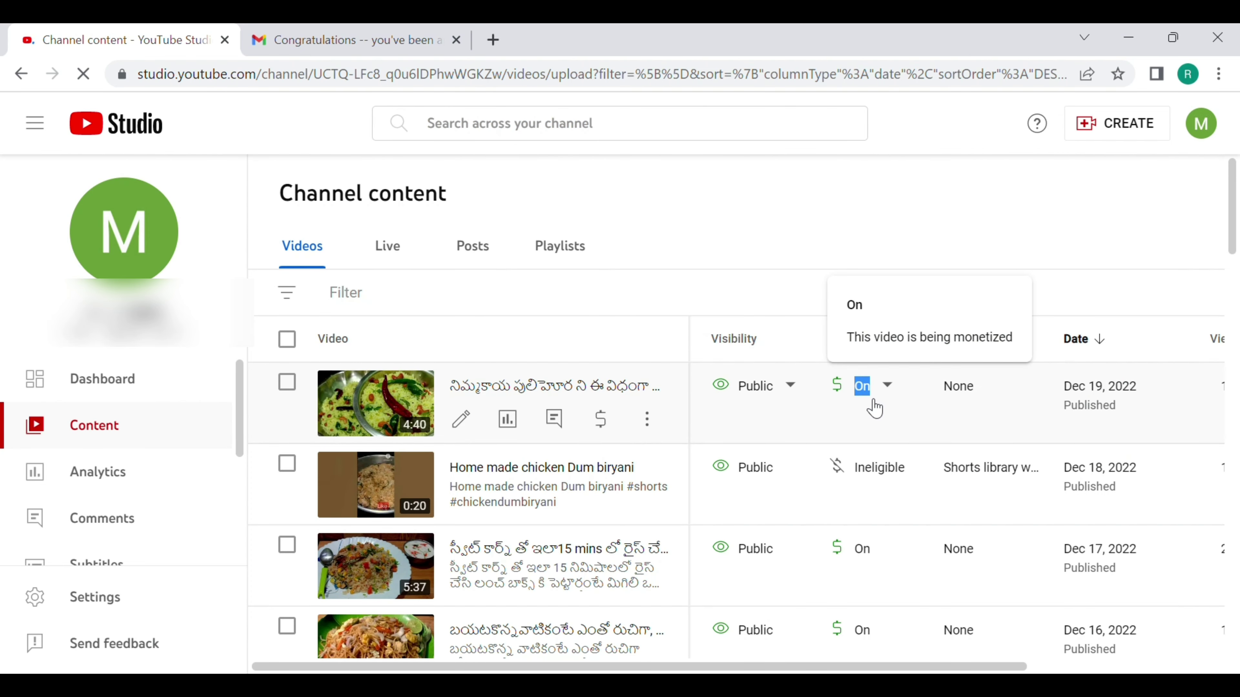
left_click(777, 202)
scroll(749, 308, "down", 15)
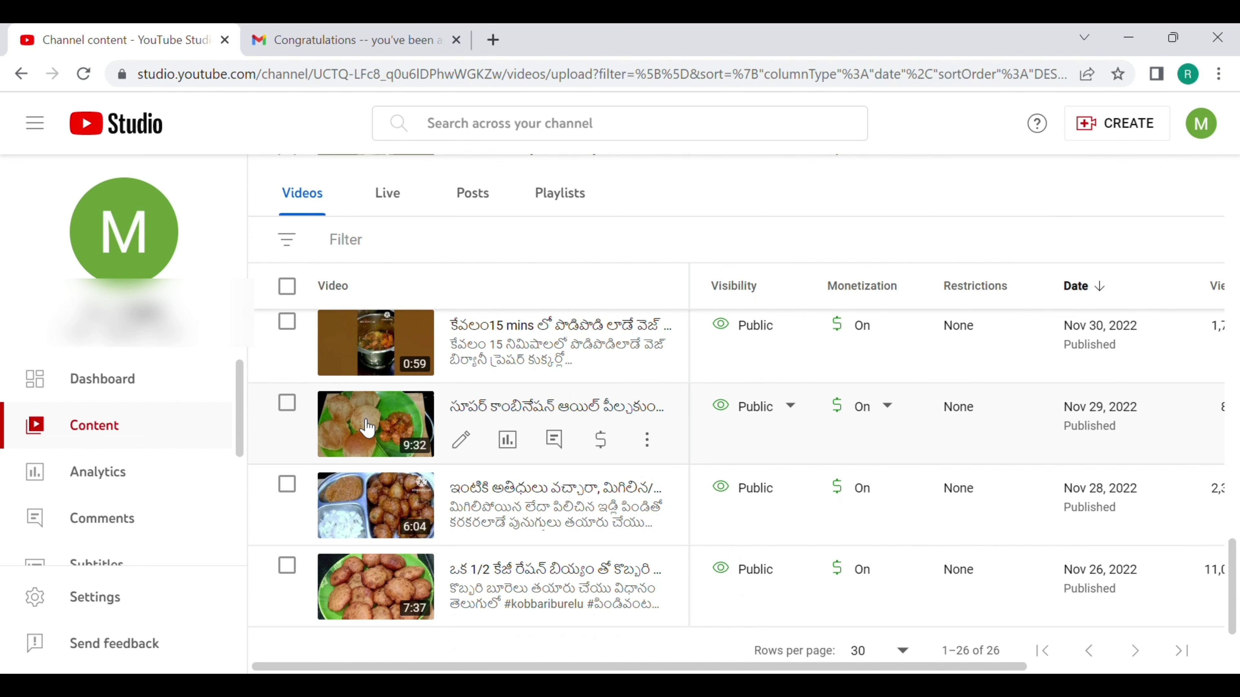
Step: Open the 9:32 video published on Nov 29, 2022 in a new tab and go to its monetization settings
middle_click(569, 323)
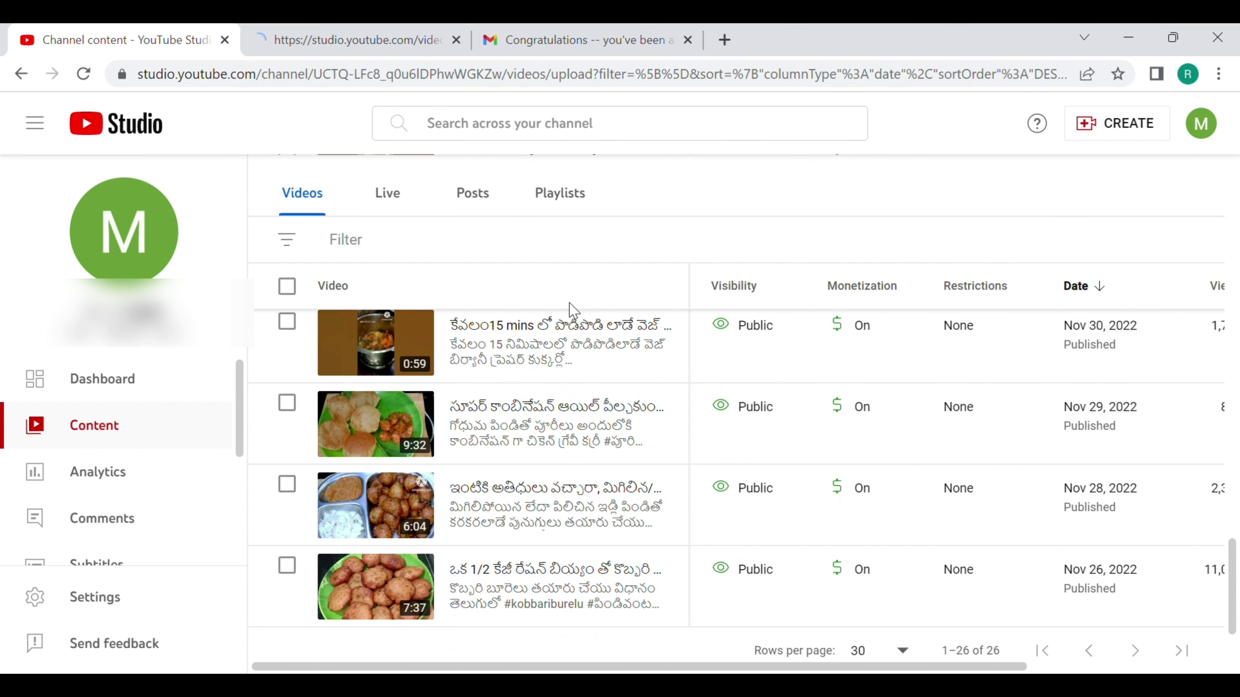
scroll(631, 430, "up", 3)
scroll(731, 373, "down", 1)
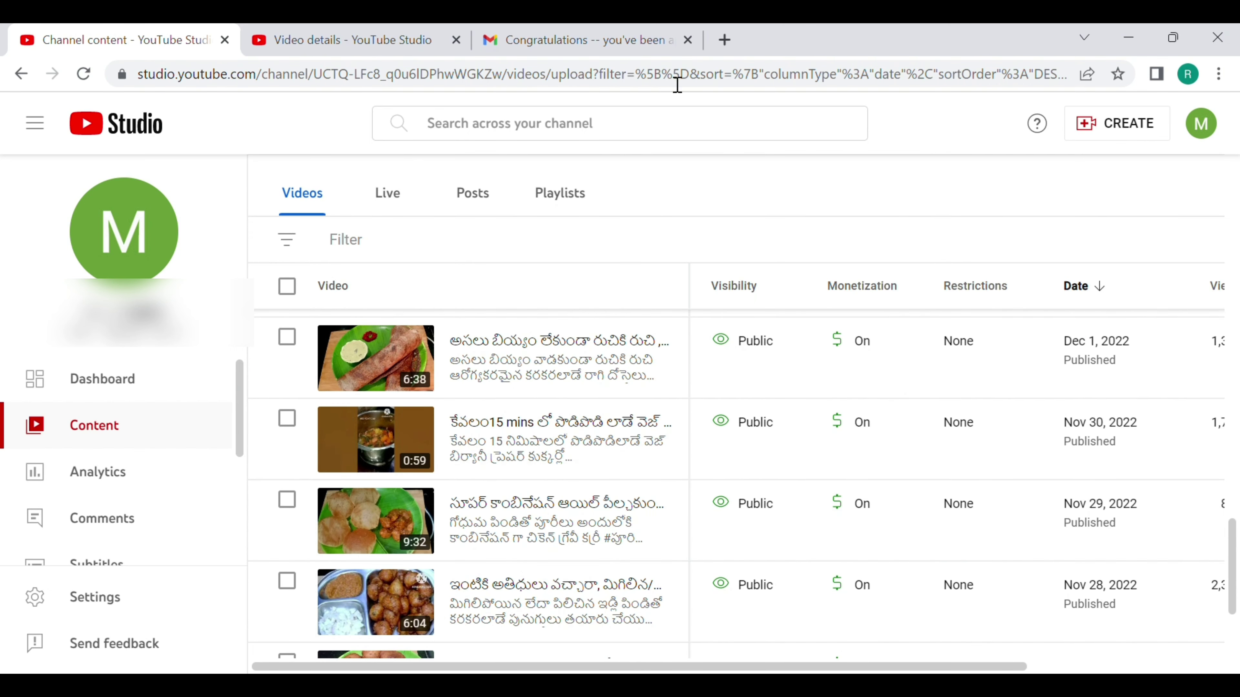
left_click(355, 34)
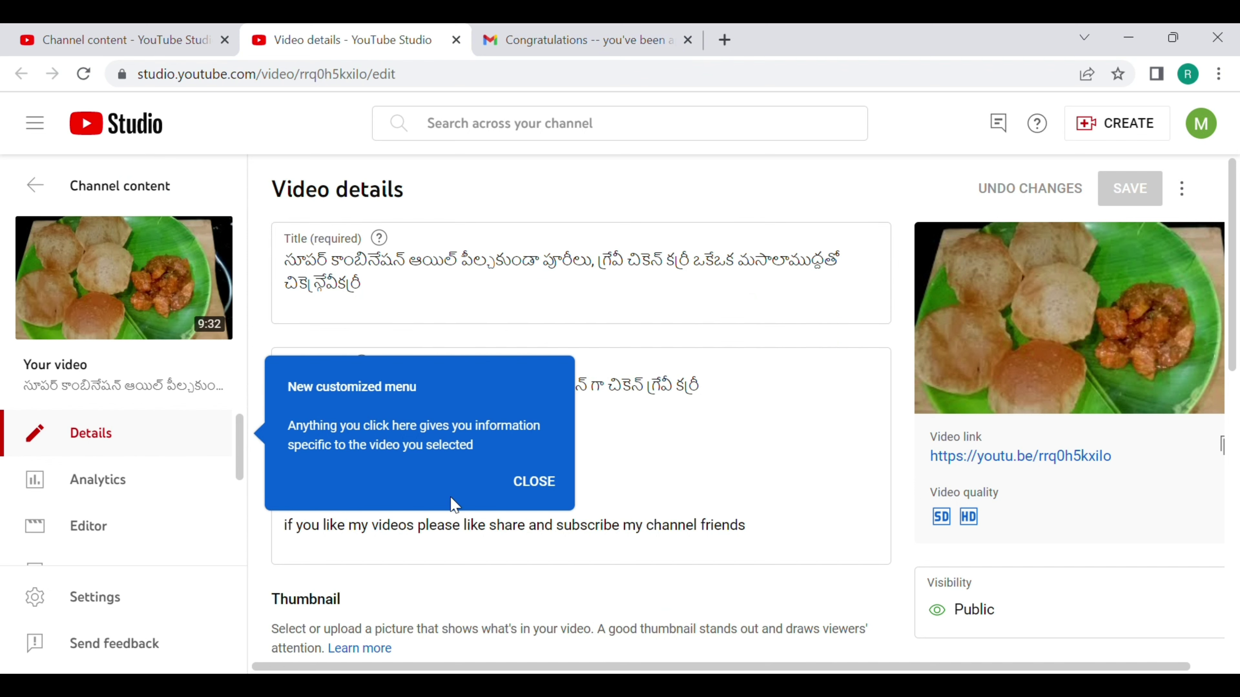
left_click(533, 482)
scroll(181, 491, "down", 3)
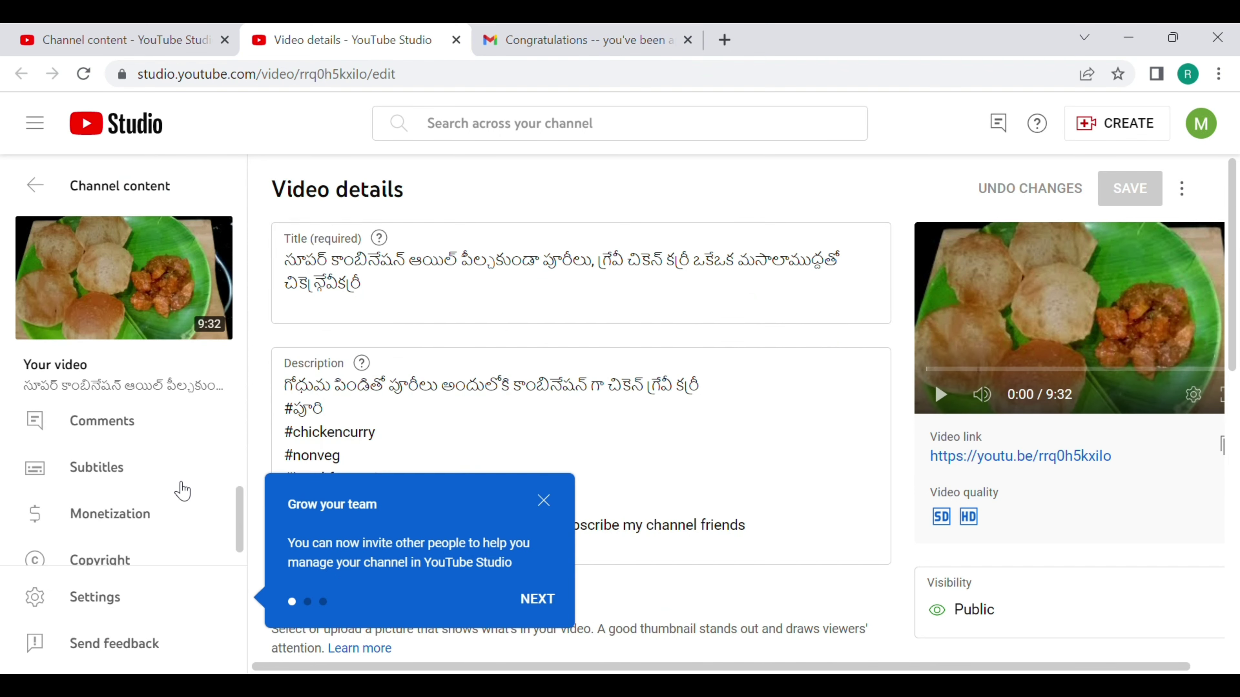
left_click(139, 511)
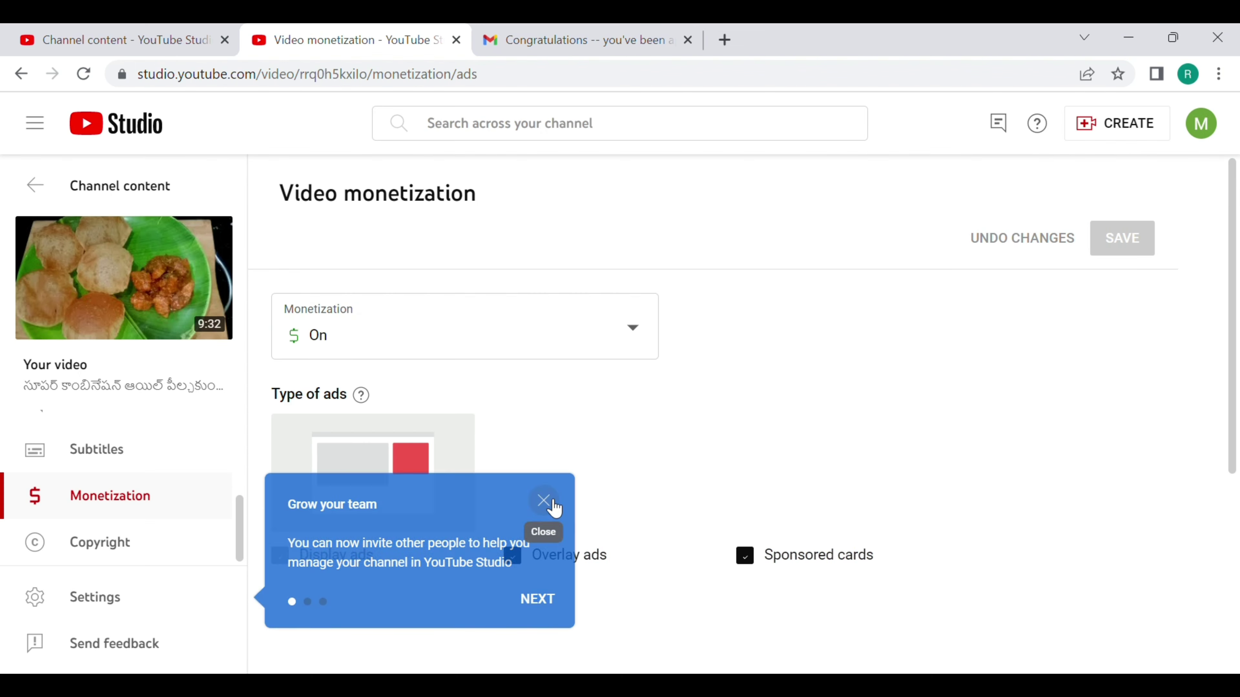
Step: Dismiss the team tip and open the mid-roll ad break manager from the video ad location settings
left_click(544, 501)
scroll(600, 469, "down", 5)
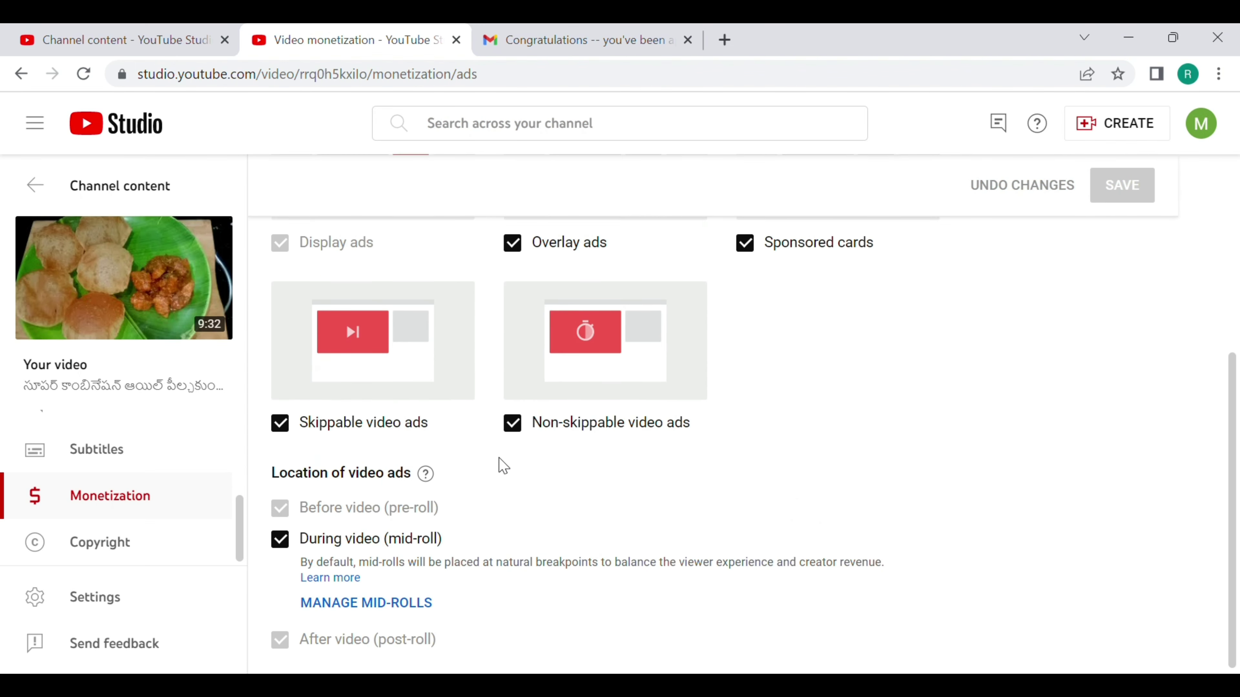
left_click(368, 602)
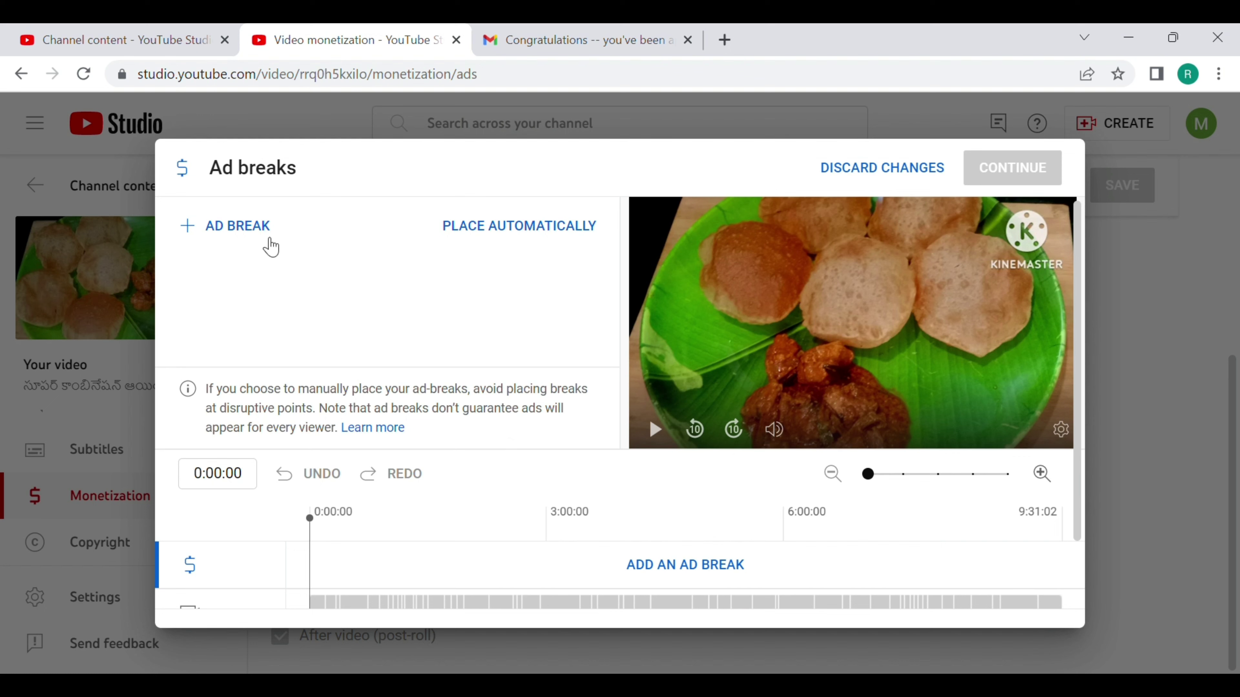
Step: Place eight ad breaks manually at 0:00:00, 1:20:25, 2:40:06, 3:57:11, 5:21:27, 6:38:09, 7:53:09 and 9:17:24
left_click(254, 227)
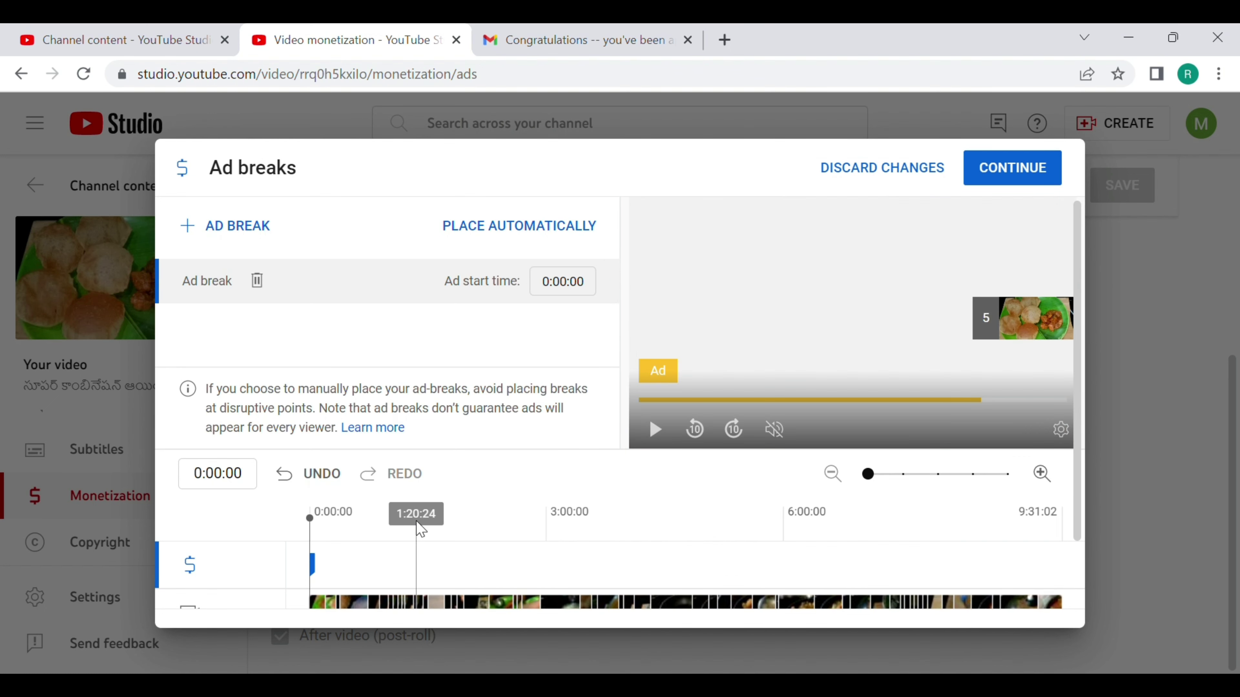
left_click(415, 515)
left_click(244, 226)
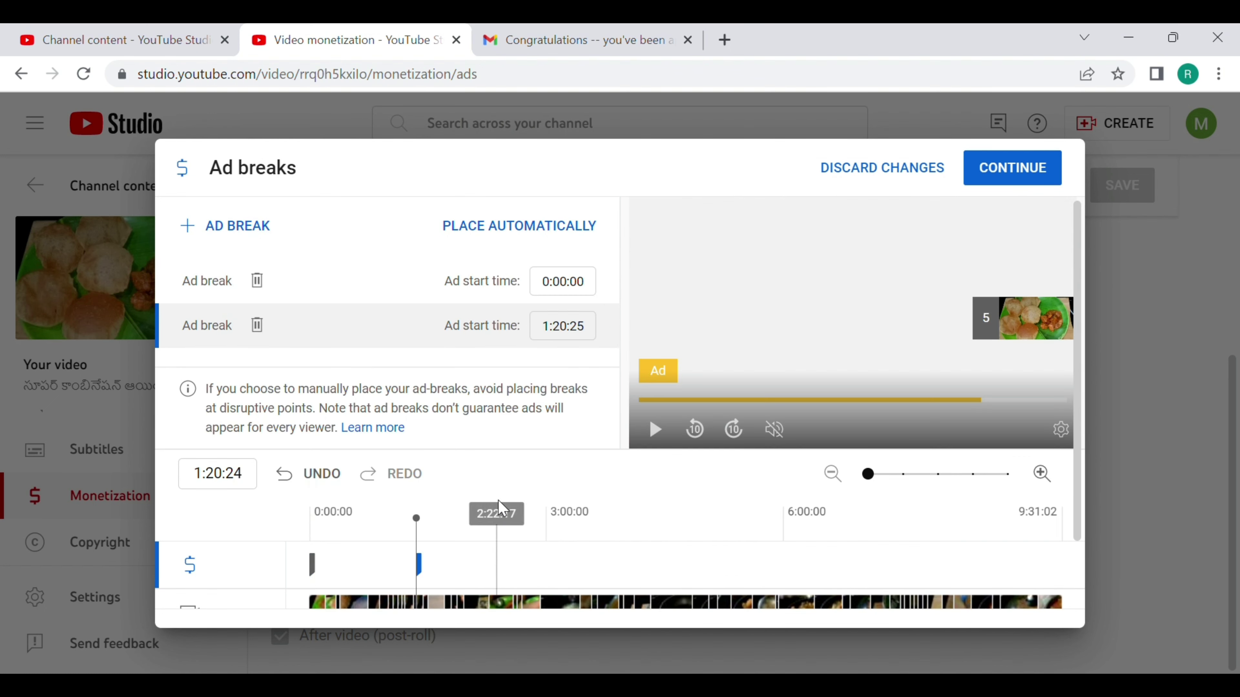
left_click(521, 513)
left_click(259, 229)
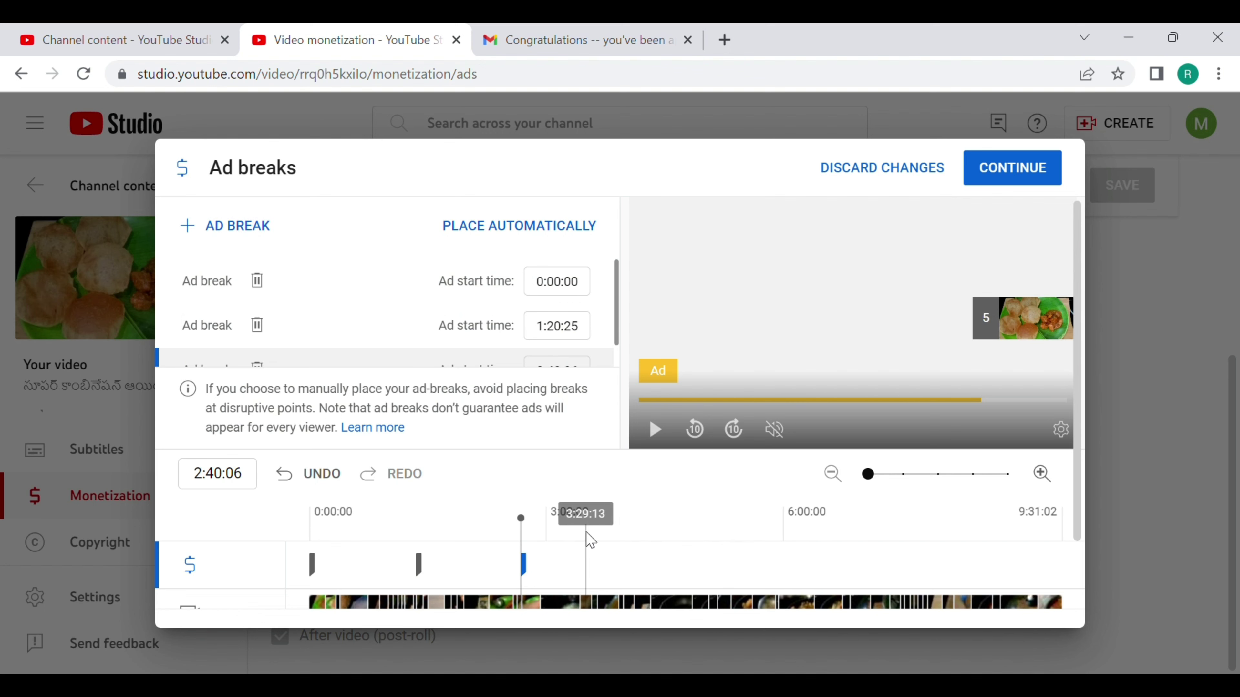
left_click(622, 534)
left_click(258, 240)
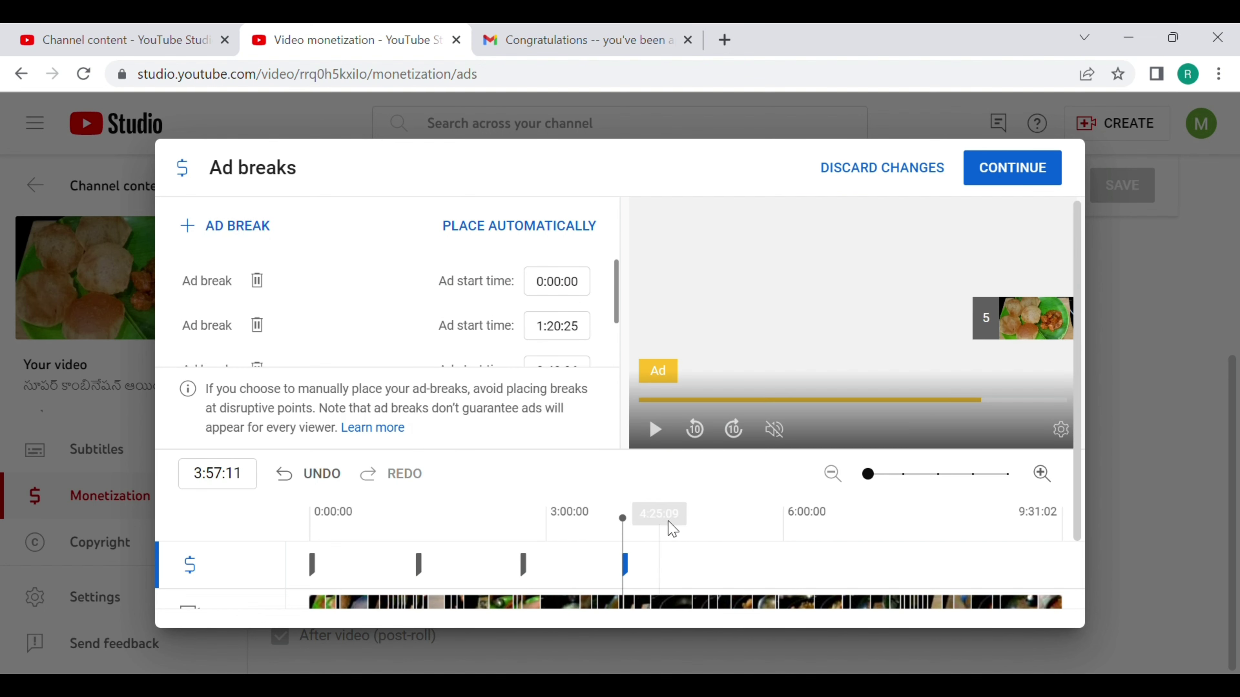
left_click(733, 545)
left_click(248, 238)
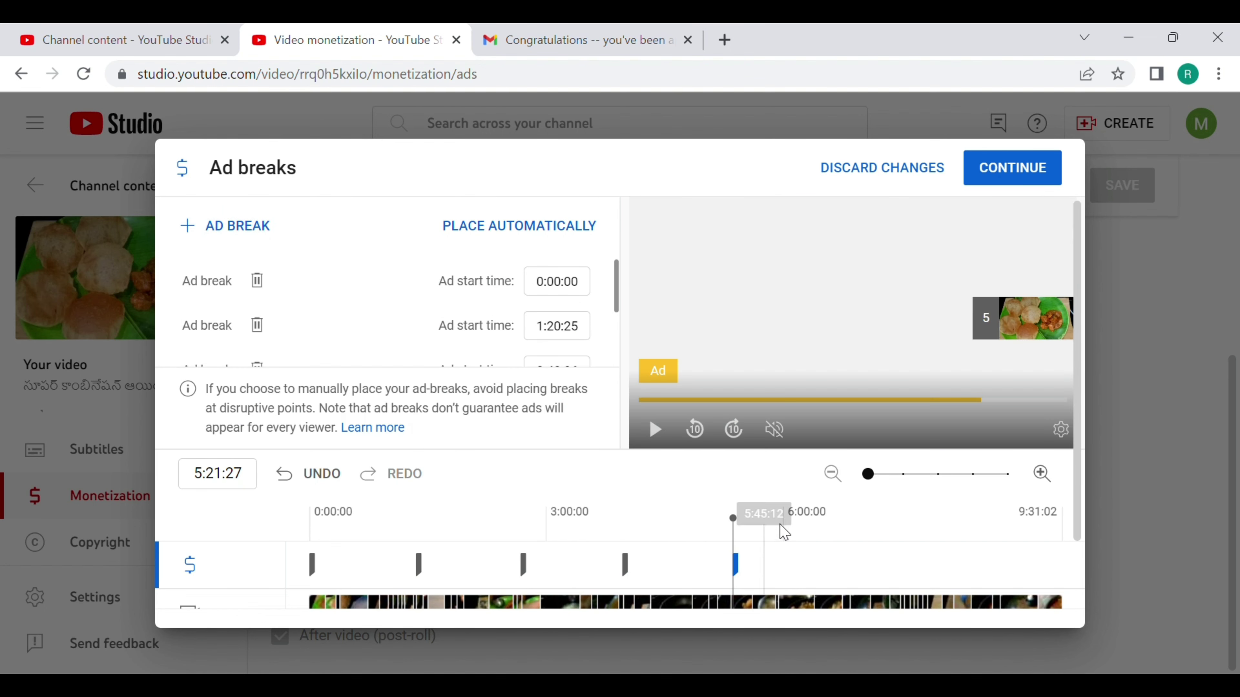
left_click(835, 537)
left_click(266, 247)
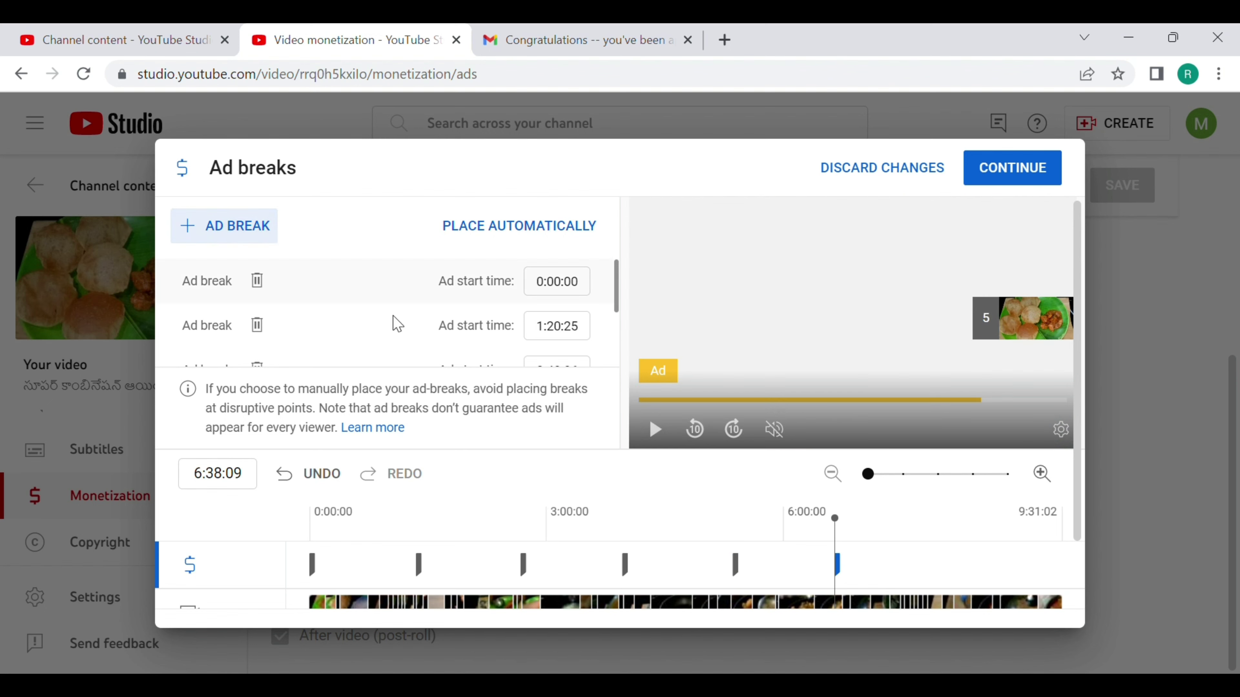
left_click(932, 552)
left_click(232, 238)
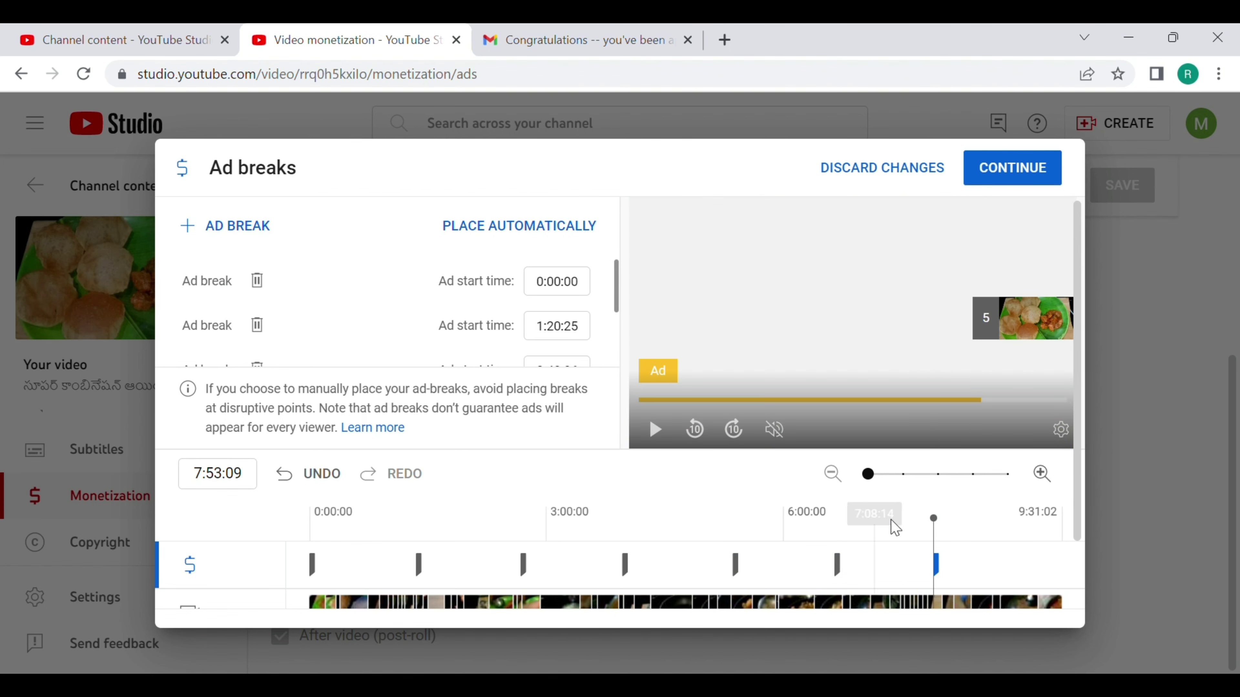
left_click(1046, 525)
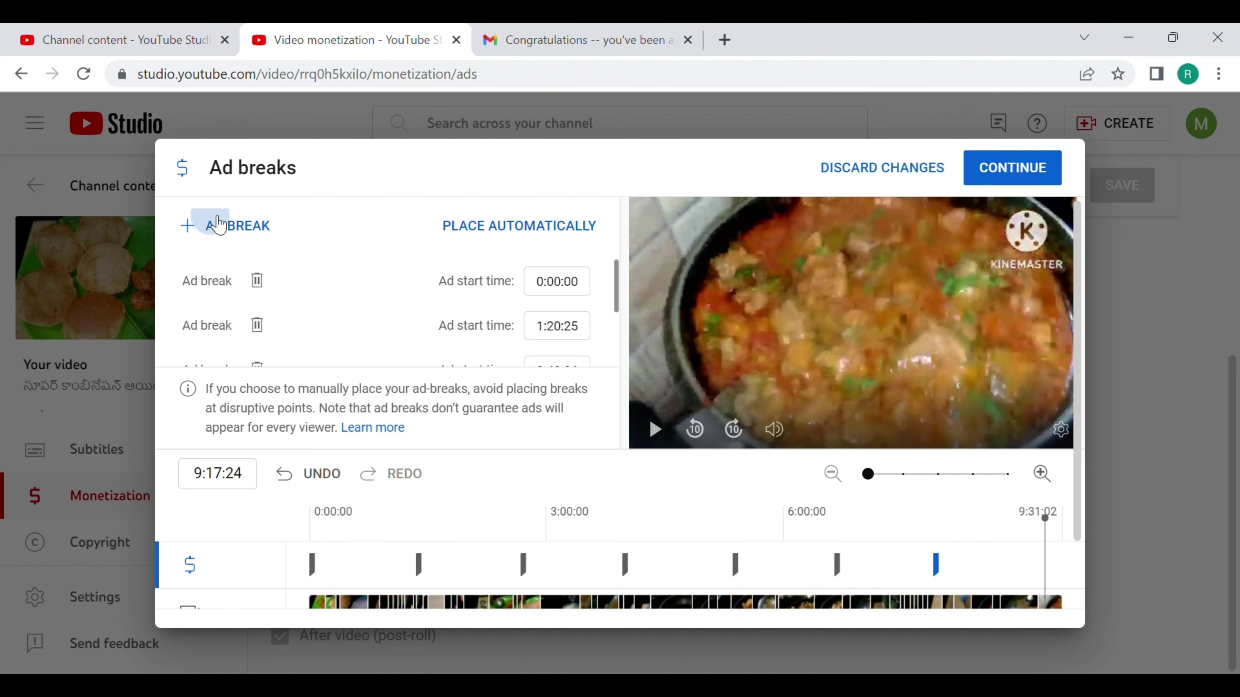
left_click(217, 226)
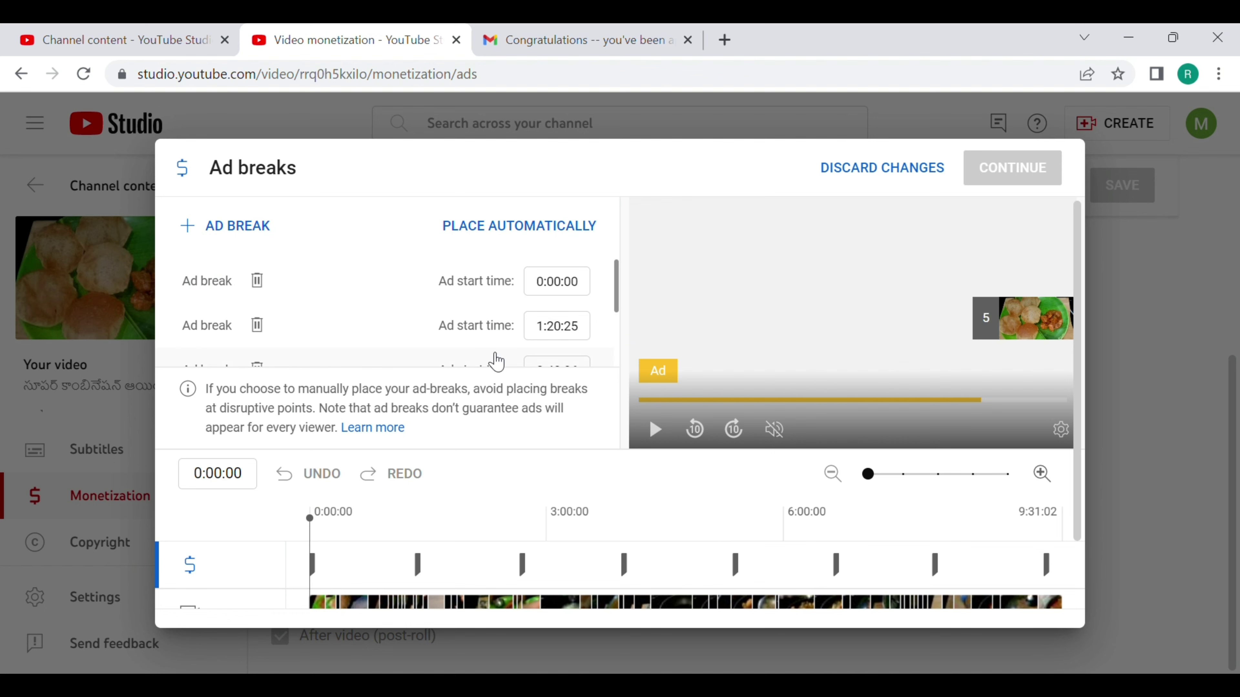
Step: Request automatic placement of the video's ad breaks and accept the processing time
left_click(537, 224)
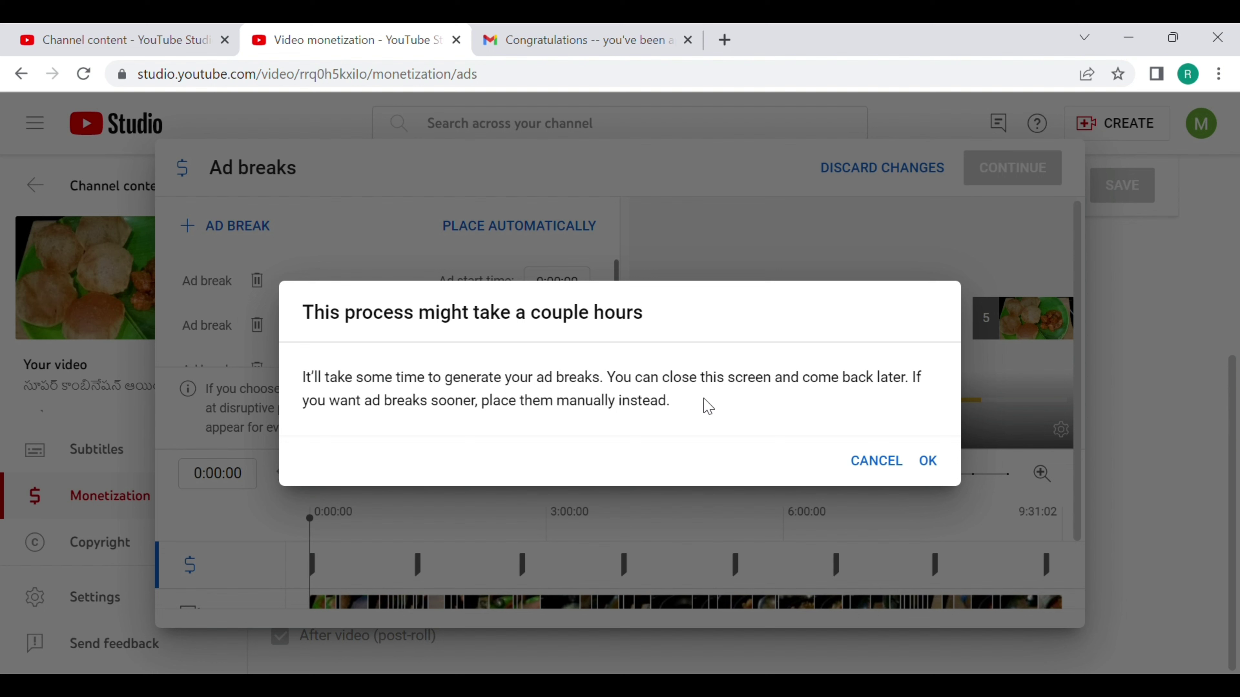
left_click(940, 469)
Step: Manually place eight ad breaks spread from 0:00:00 to 9:11:27, with the second at 1:03:28, and save the video's monetization settings
left_click(234, 225)
left_click(232, 227)
left_click(232, 227)
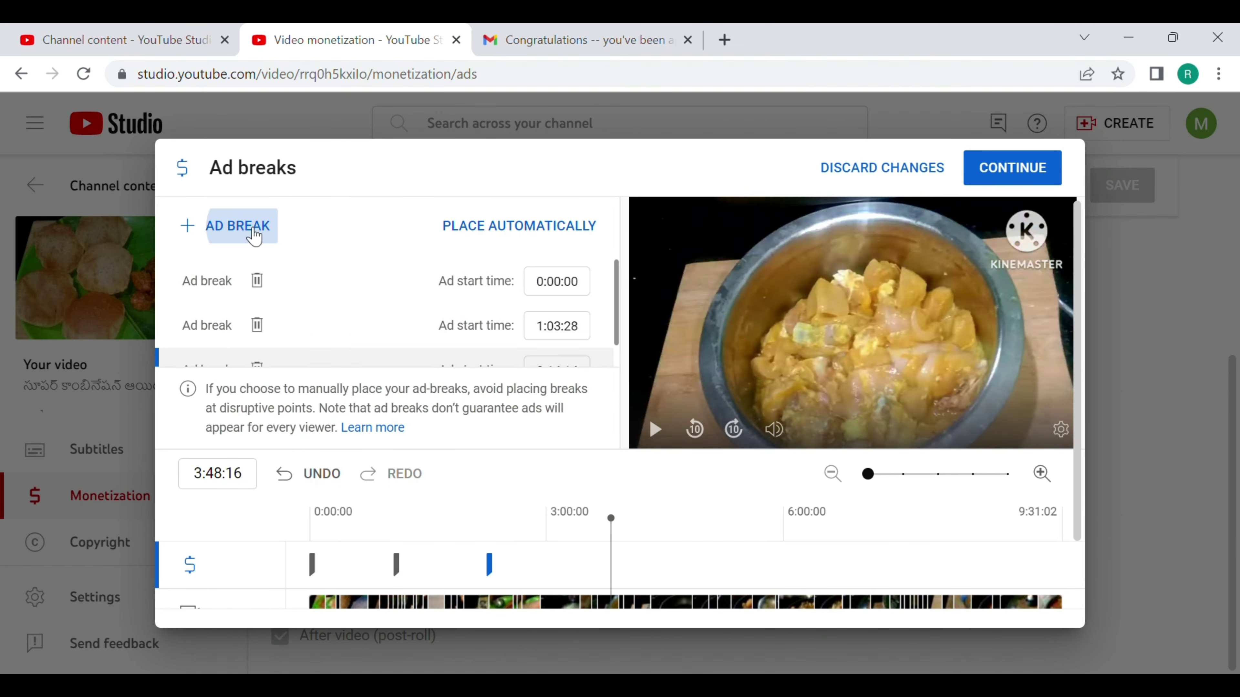
left_click(232, 227)
left_click(232, 227)
left_click(232, 227)
left_click(230, 230)
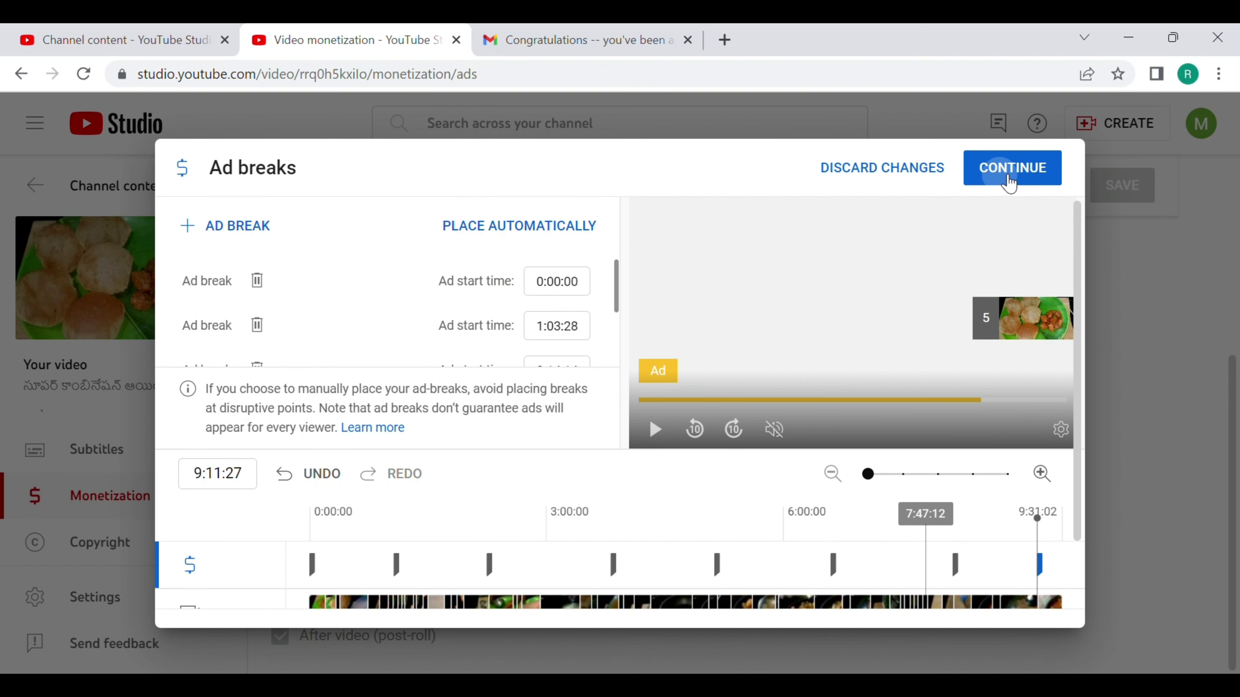
left_click(1010, 168)
left_click(1126, 192)
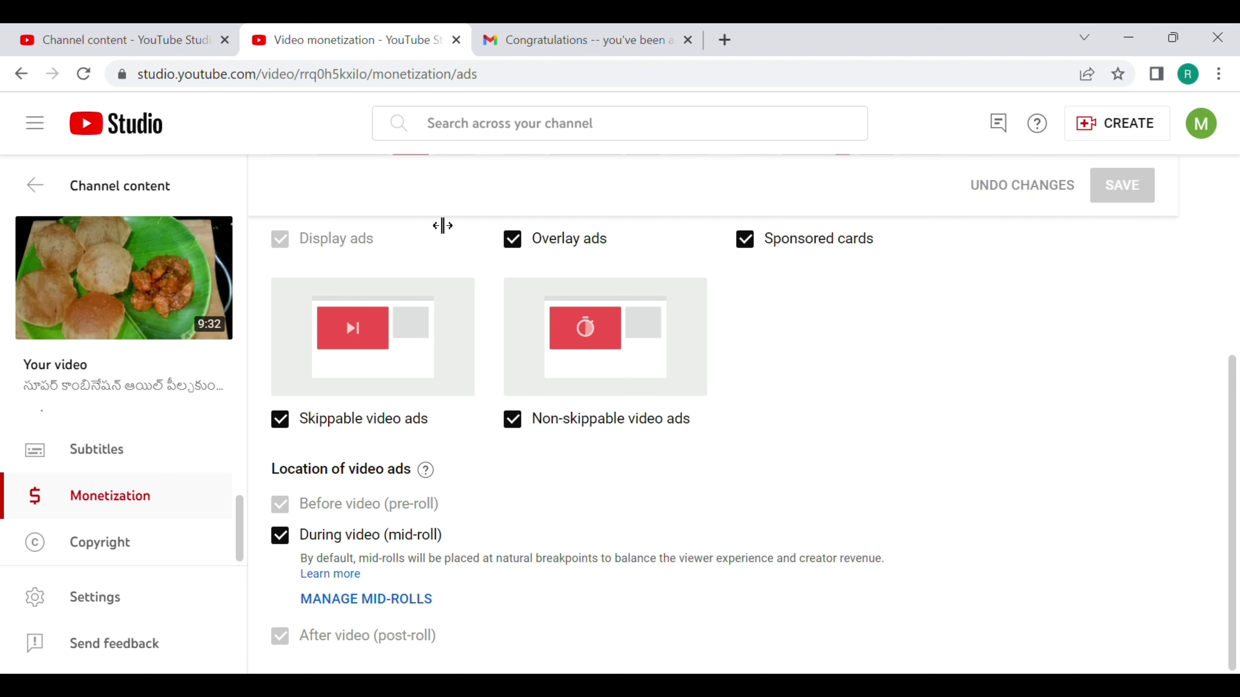